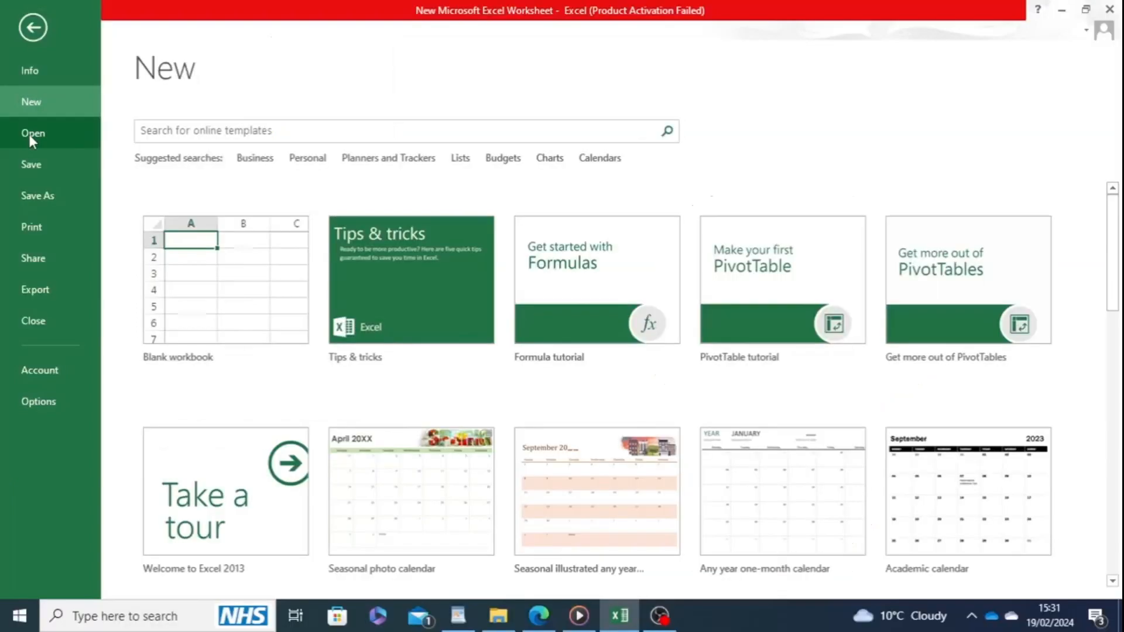
Step: Open the recent Car Inventory workbook stored in the Original Audio Files folder
{"action": "left_click", "coordinate": [29, 134]}
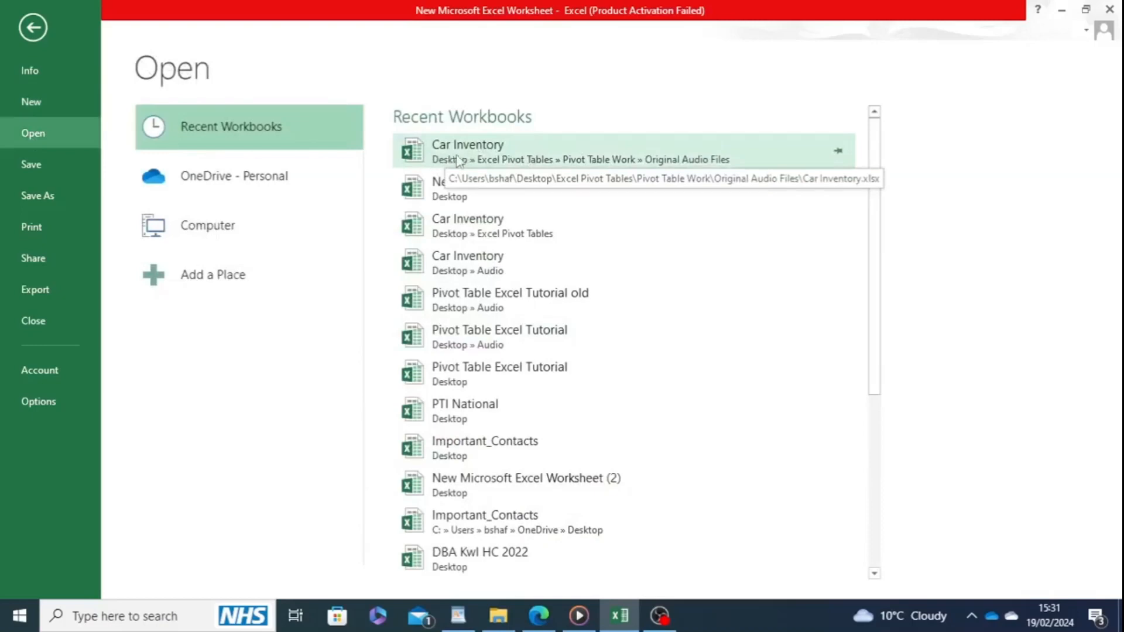
{"action": "left_click", "coordinate": [471, 155]}
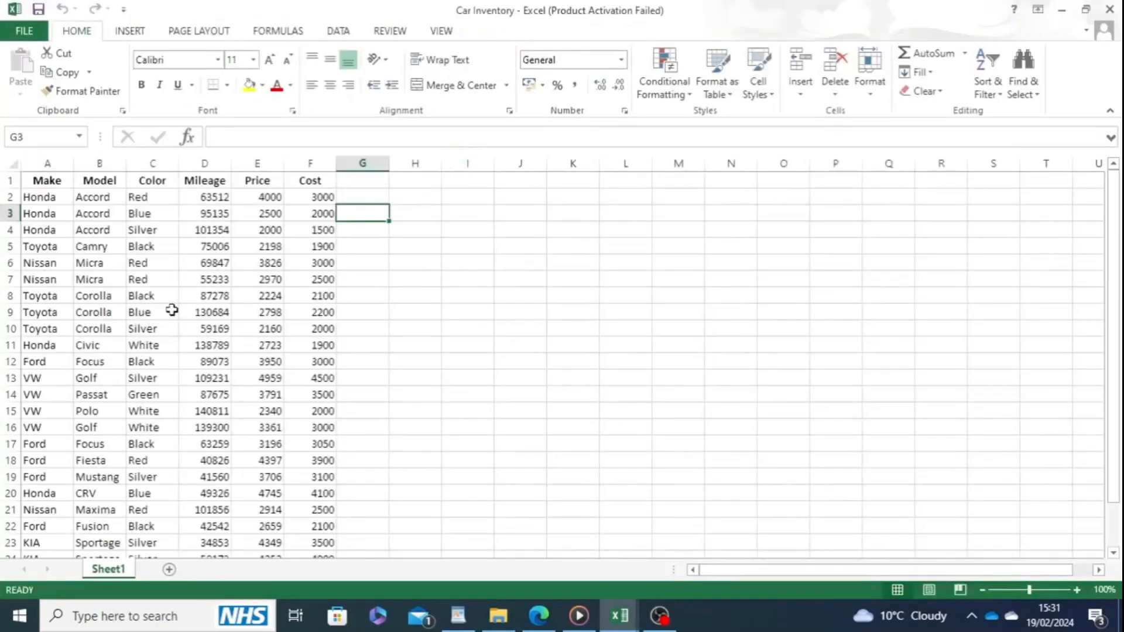
Step: Examine the extent of the car records from the header row to row 26 and the entries in the Make column
{"action": "scroll", "coordinate": [105, 261], "scroll_direction": "down", "scroll_amount": 2}
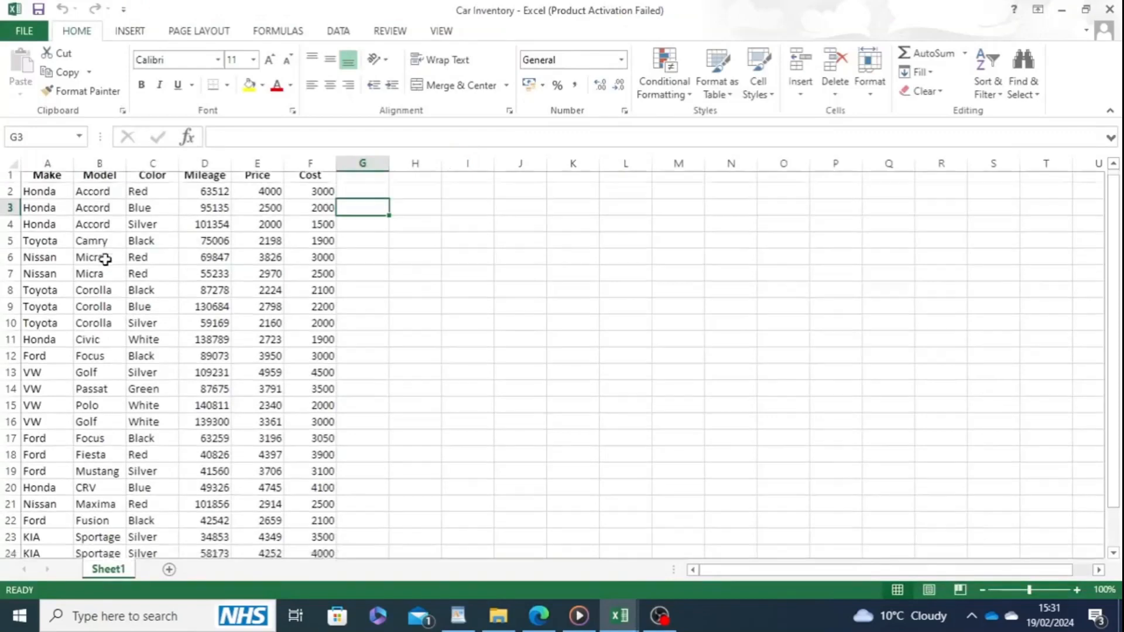
{"action": "scroll", "coordinate": [106, 261], "scroll_direction": "up", "scroll_amount": 2}
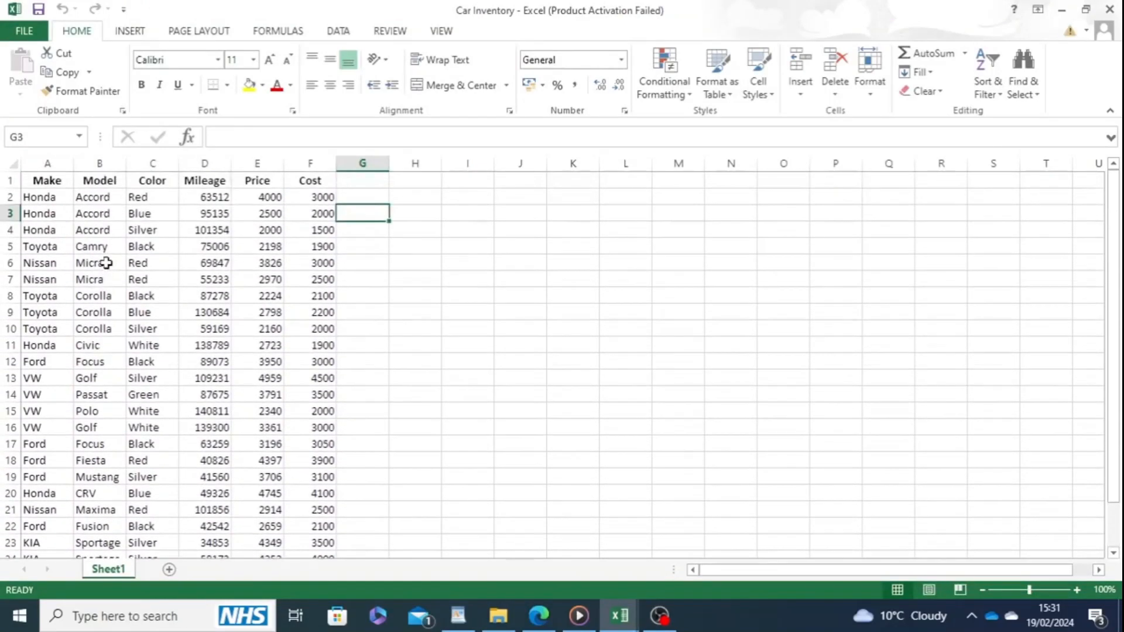
{"action": "left_click", "coordinate": [49, 185]}
{"action": "scroll", "coordinate": [346, 293], "scroll_direction": "down", "scroll_amount": 3}
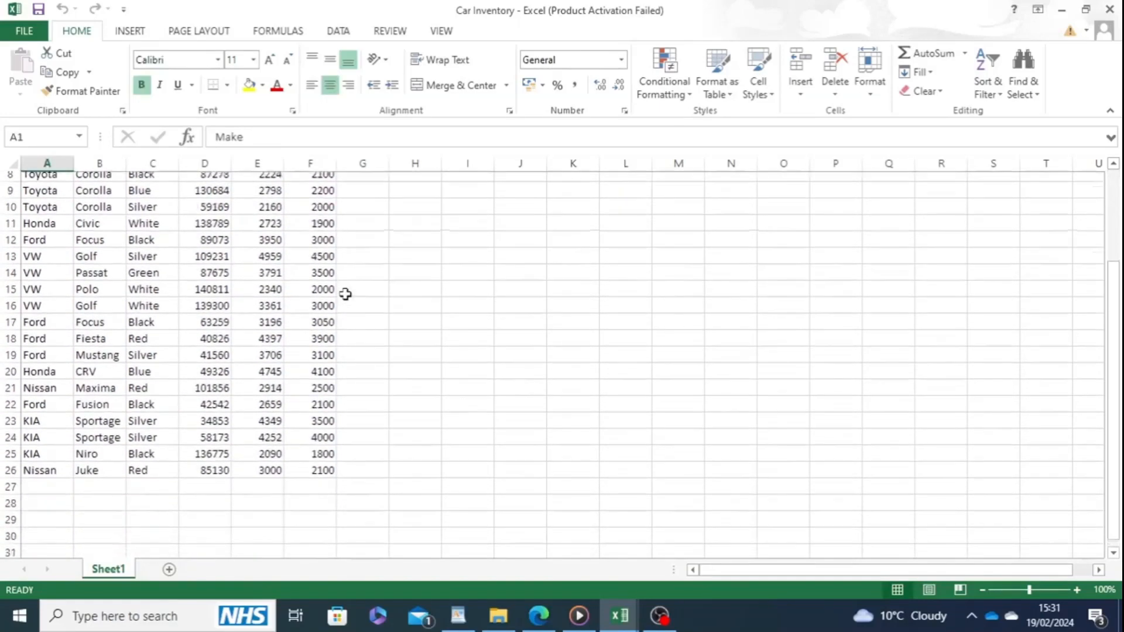
{"action": "scroll", "coordinate": [345, 294], "scroll_direction": "down", "scroll_amount": 1}
{"action": "left_click", "coordinate": [45, 442]}
{"action": "scroll", "coordinate": [94, 442], "scroll_direction": "up", "scroll_amount": 3}
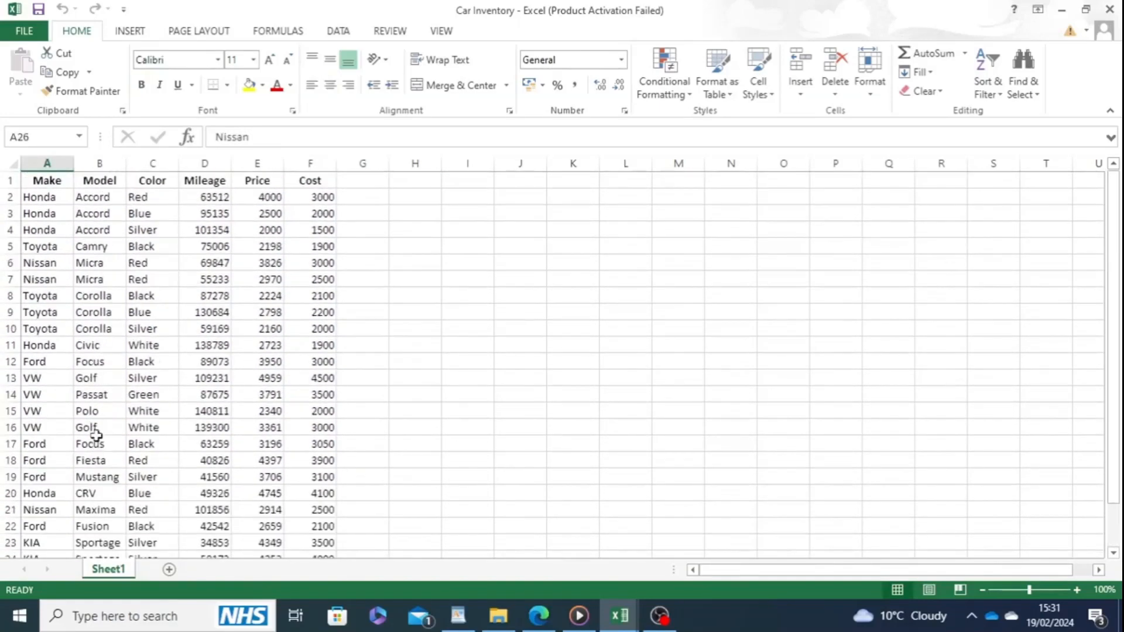
{"action": "left_click", "coordinate": [46, 216]}
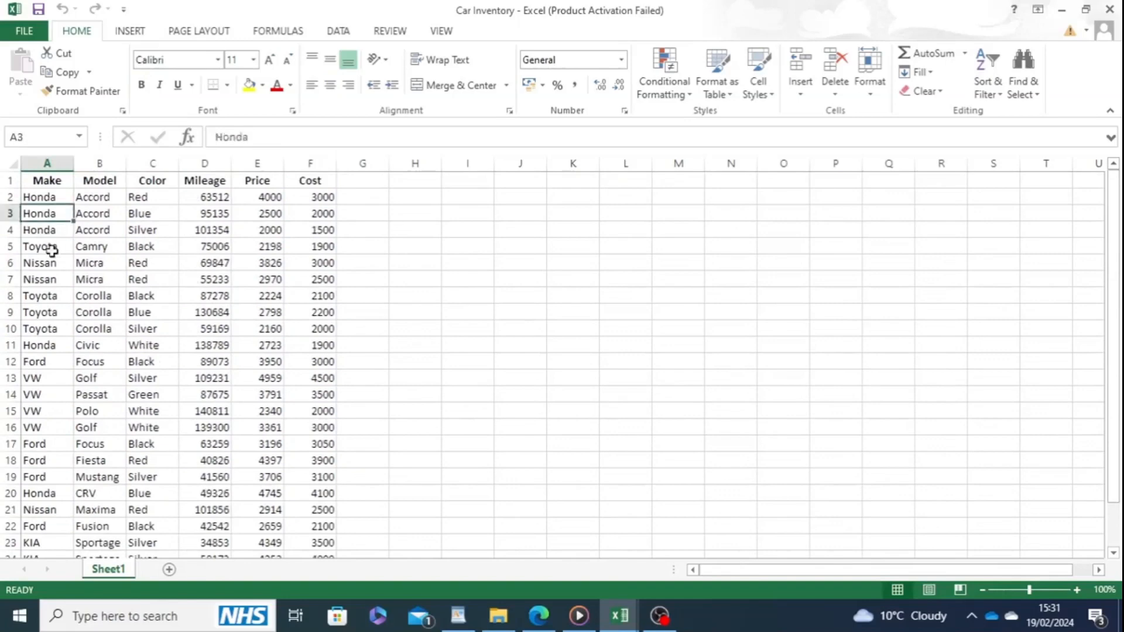
{"action": "left_click", "coordinate": [54, 248]}
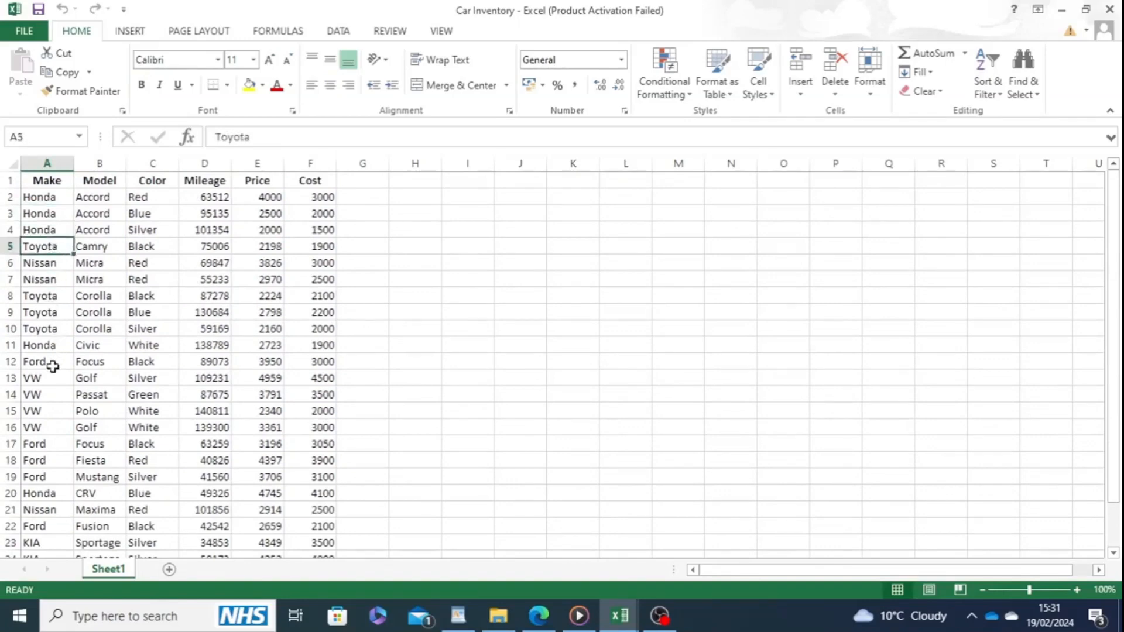
{"action": "left_click", "coordinate": [53, 448]}
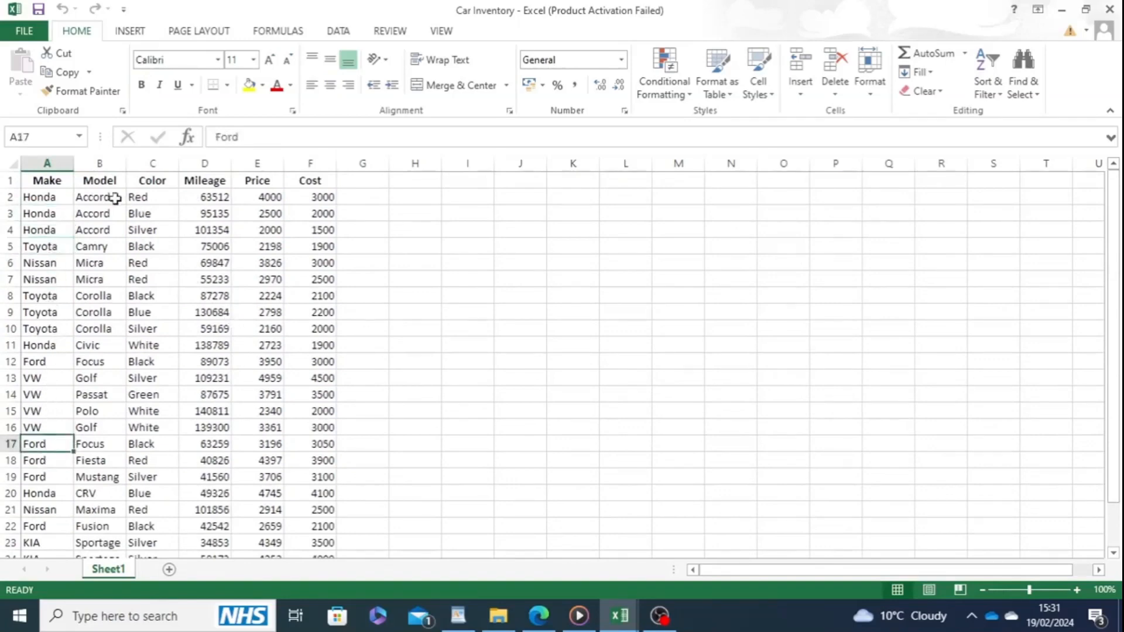
Step: Examine the entries in the Model and Color columns of the car inventory
{"action": "left_click", "coordinate": [111, 159]}
{"action": "left_click", "coordinate": [114, 213]}
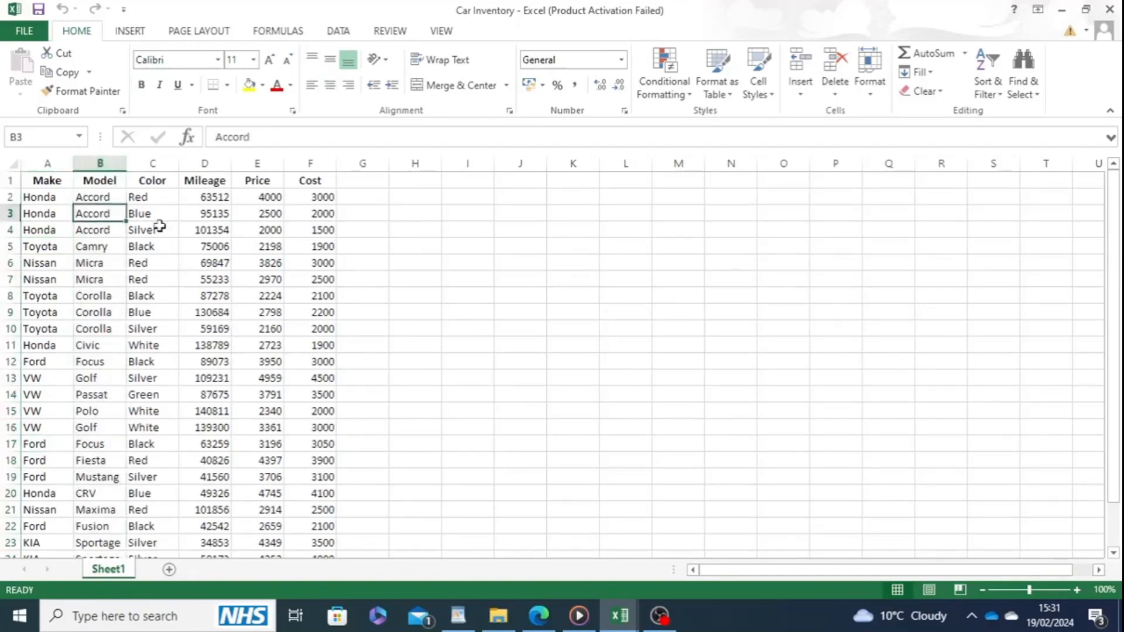
{"action": "left_click", "coordinate": [87, 248]}
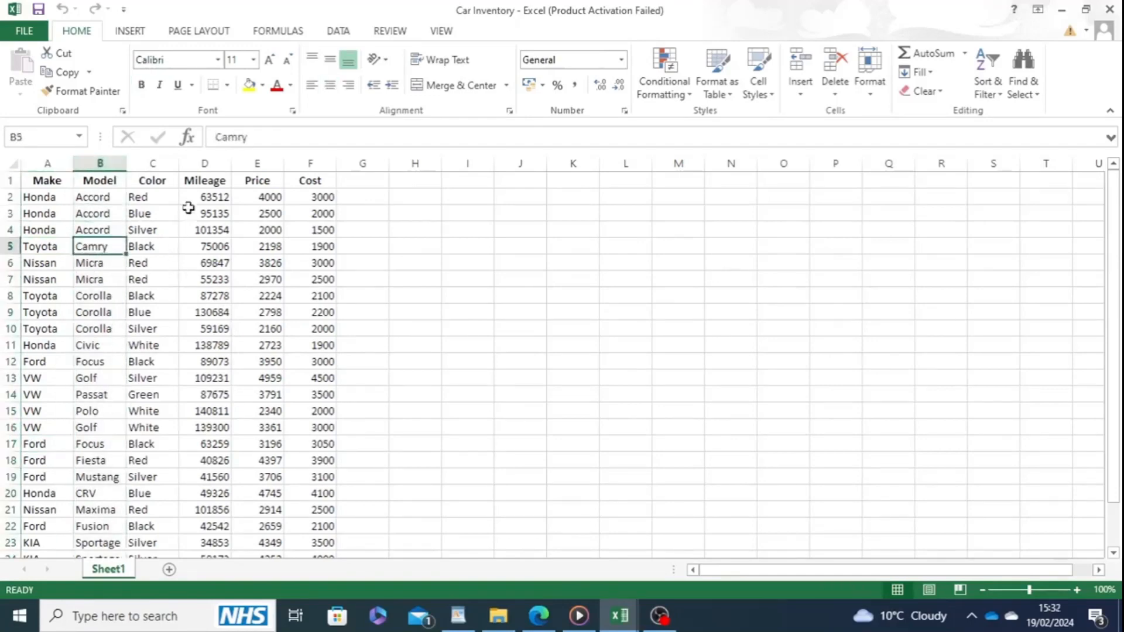
{"action": "left_click", "coordinate": [171, 184]}
{"action": "key", "text": "Down"}
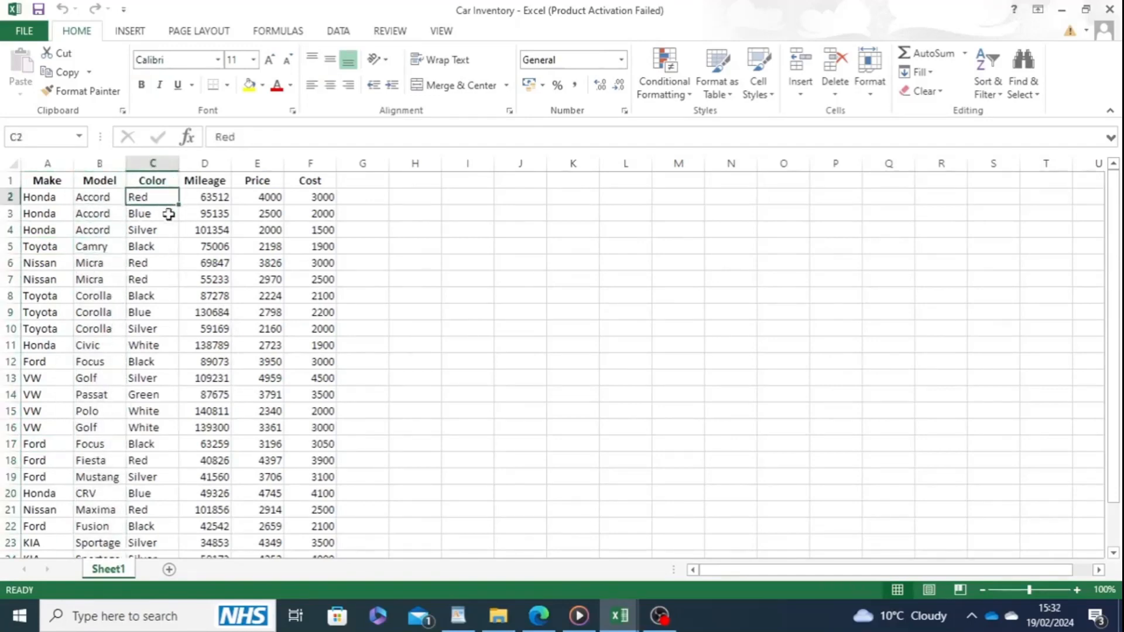
{"action": "left_click", "coordinate": [168, 216]}
{"action": "left_click", "coordinate": [168, 230]}
{"action": "left_click", "coordinate": [166, 293]}
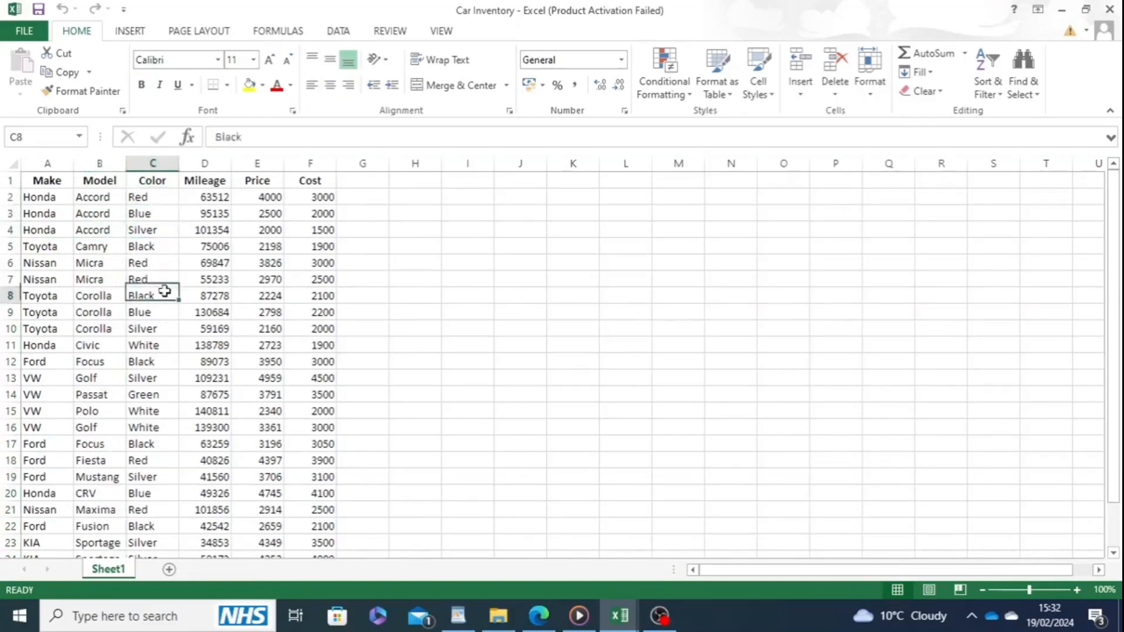
{"action": "left_click", "coordinate": [160, 358]}
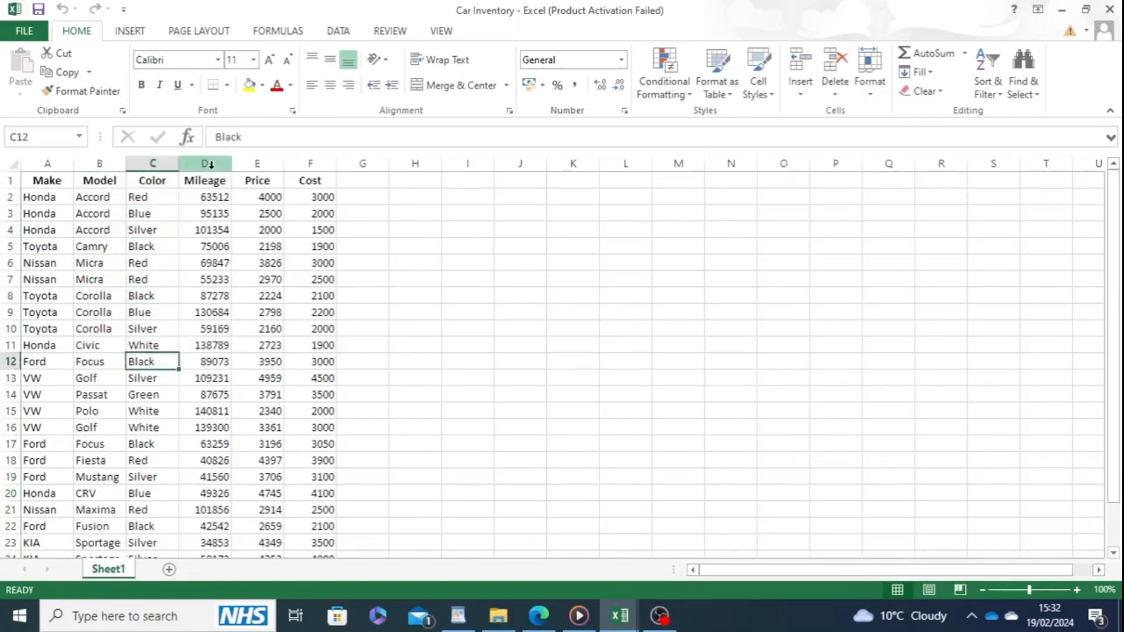
Step: Examine the Mileage, Price and Cost columns of the car inventory
{"action": "left_click", "coordinate": [220, 229]}
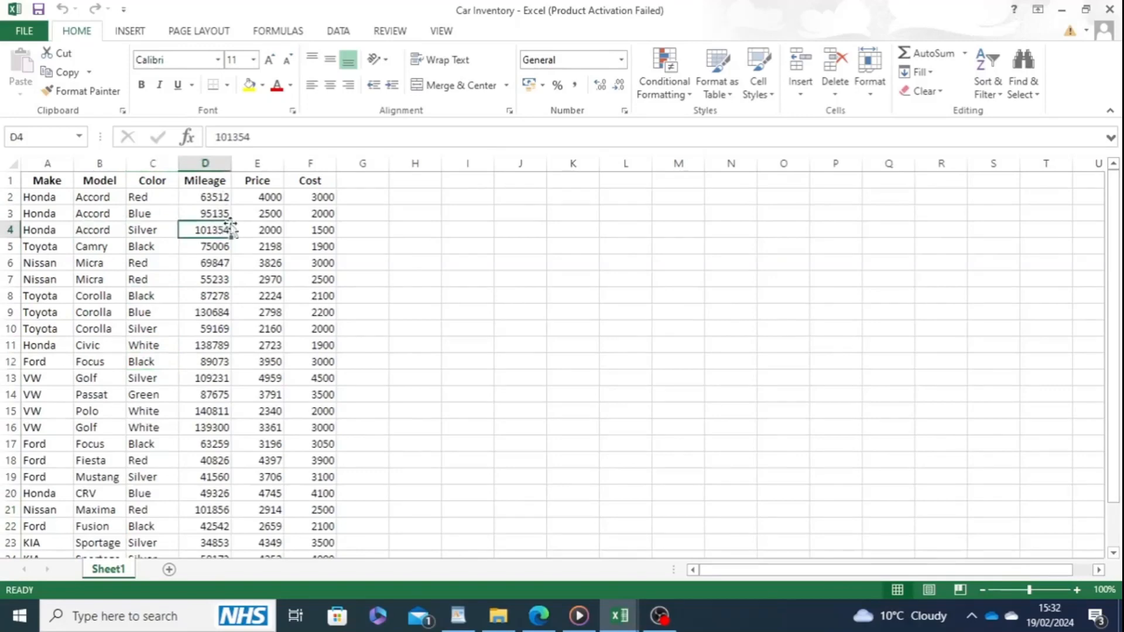
{"action": "left_click", "coordinate": [220, 314]}
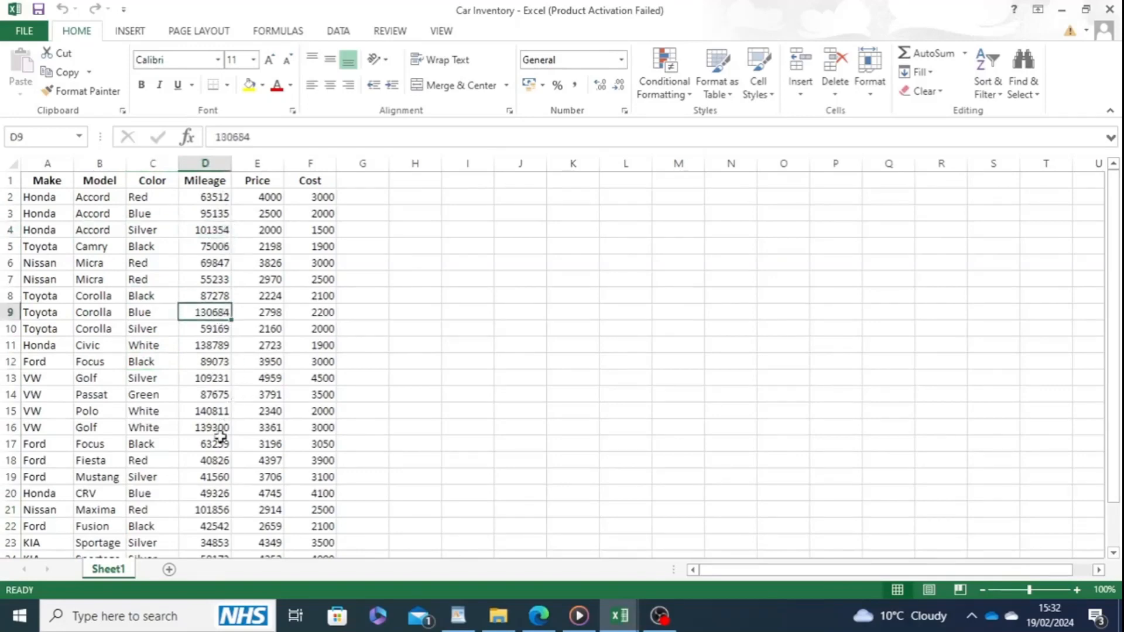
{"action": "left_click", "coordinate": [226, 456]}
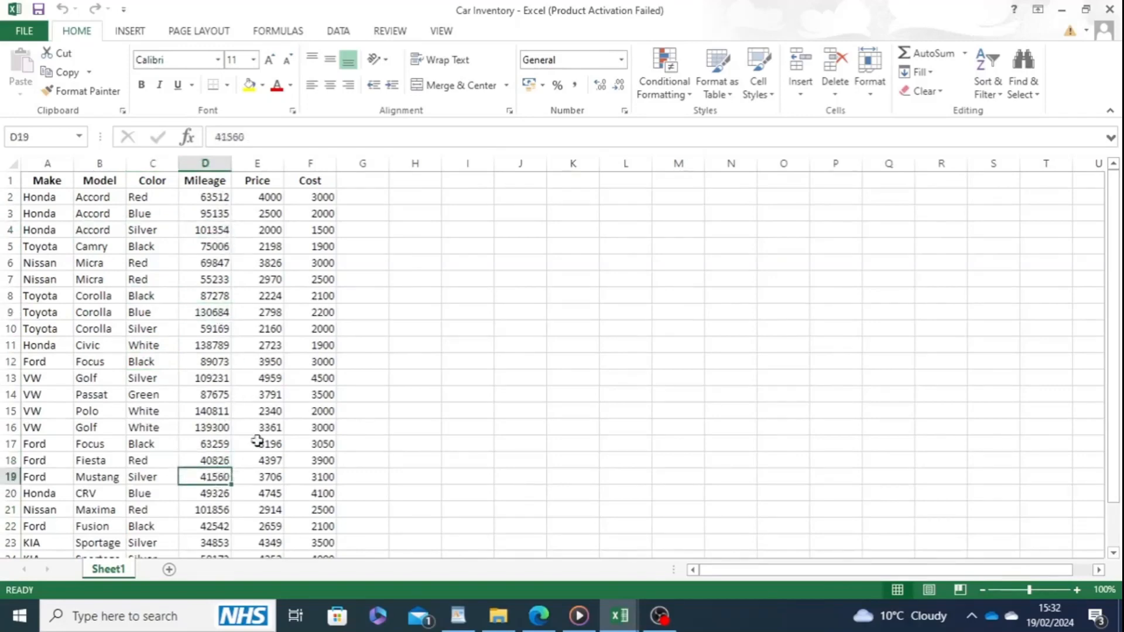
{"action": "left_click", "coordinate": [263, 163]}
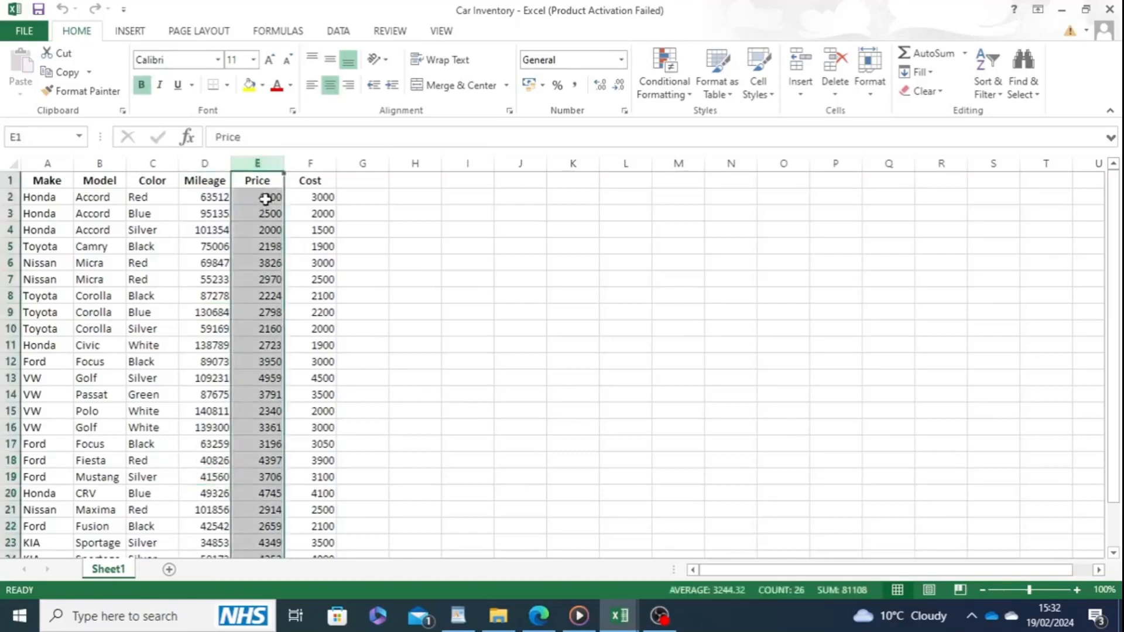
{"action": "left_click", "coordinate": [265, 199]}
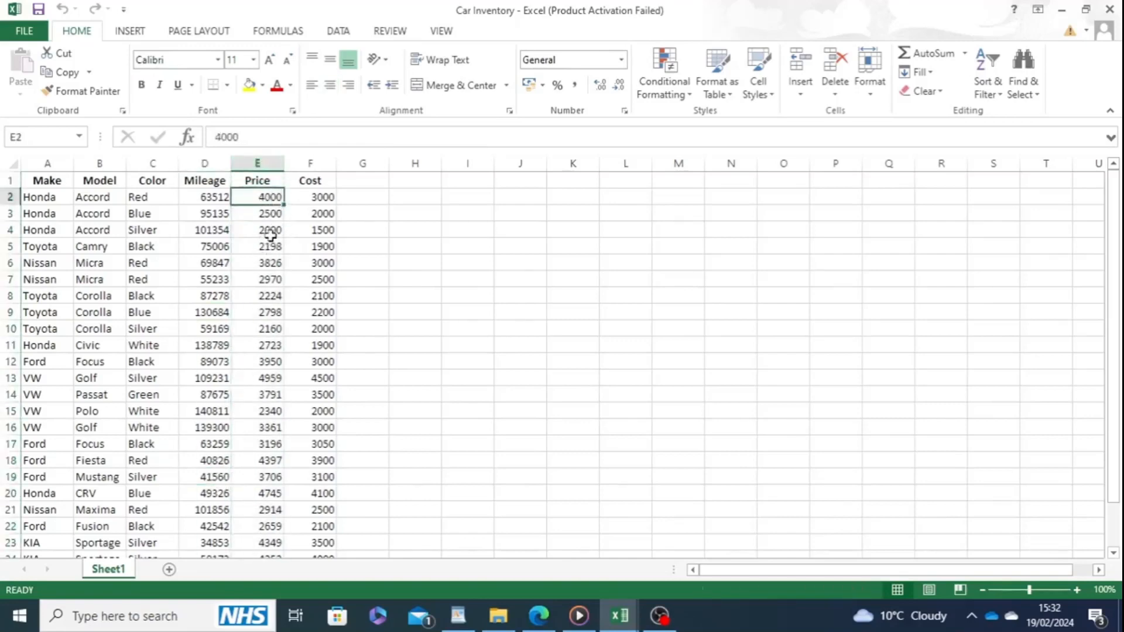
{"action": "left_click", "coordinate": [308, 177]}
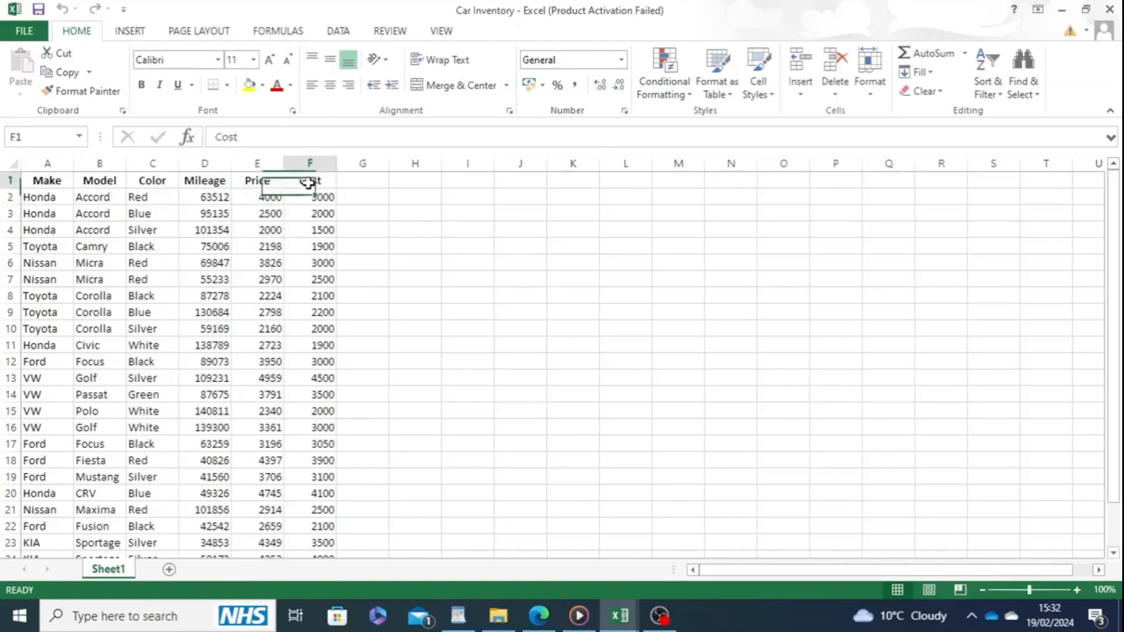
Step: Try the formula =E2-F2 in G2 to subtract the first car's cost from its price, and clear the cell
{"action": "left_click", "coordinate": [355, 198]}
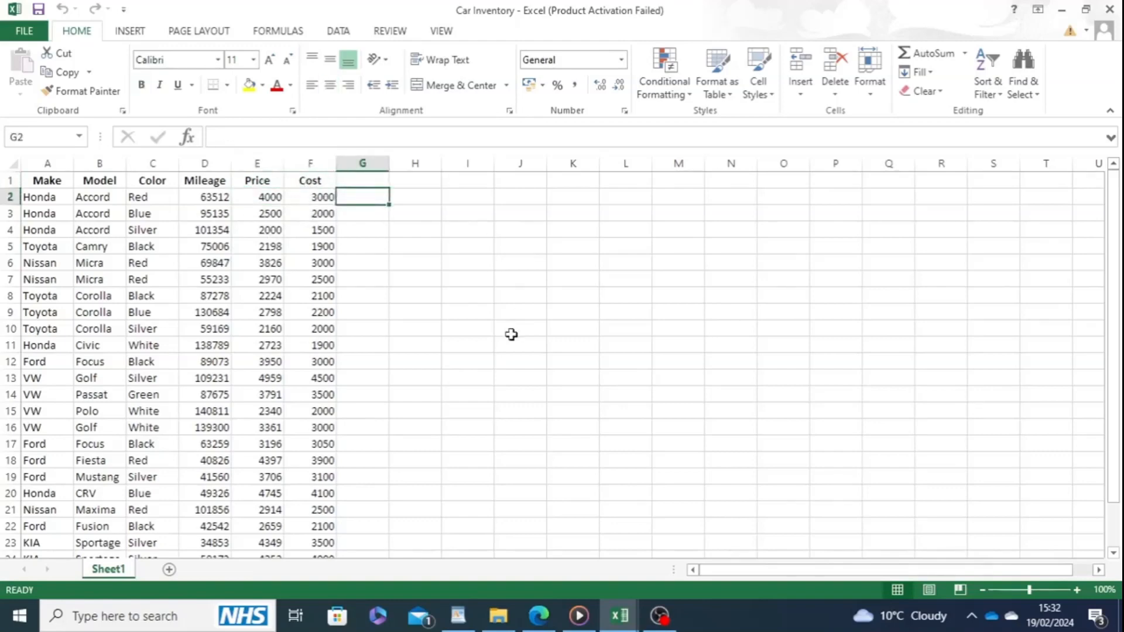
{"action": "type", "text": "="}
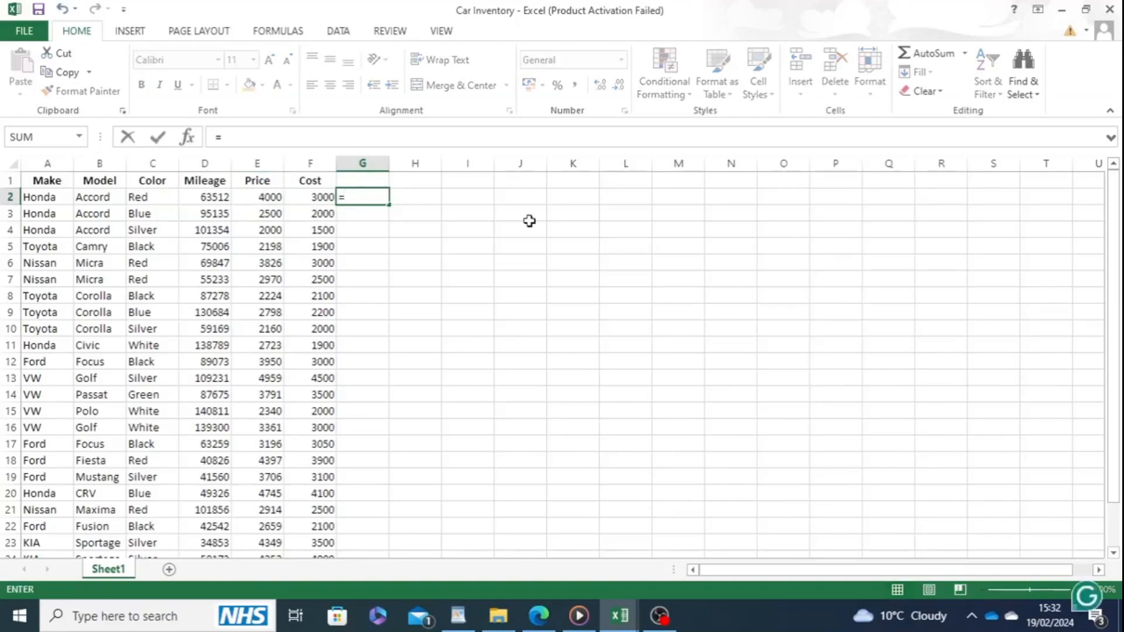
{"action": "left_click", "coordinate": [273, 195]}
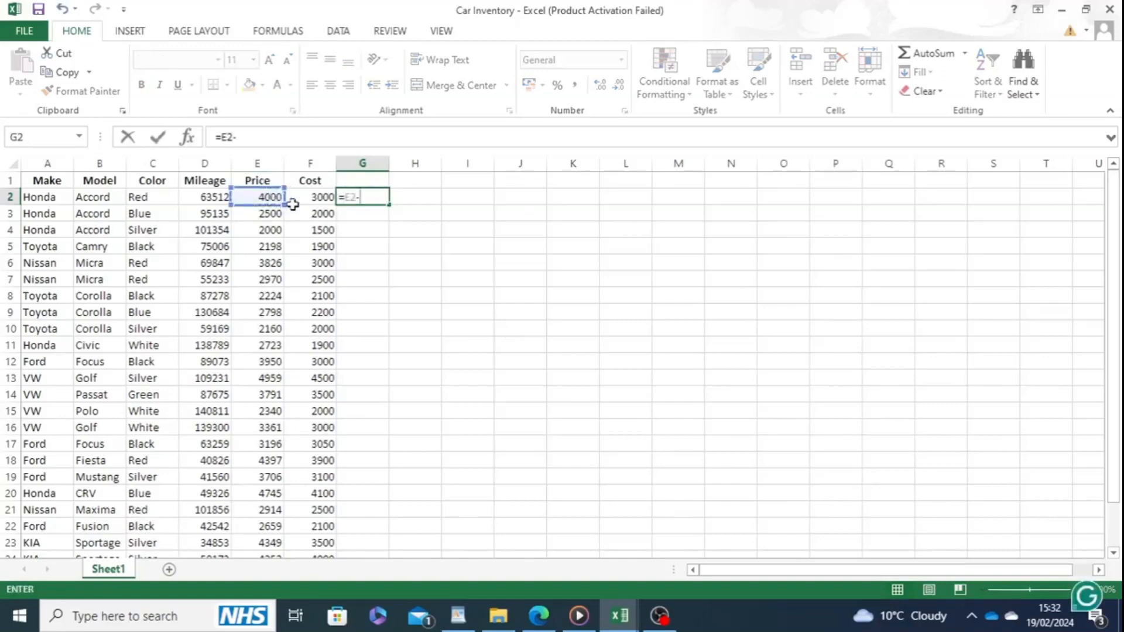
{"action": "type", "text": "-"}
{"action": "left_click", "coordinate": [319, 199]}
{"action": "key", "text": "Return"}
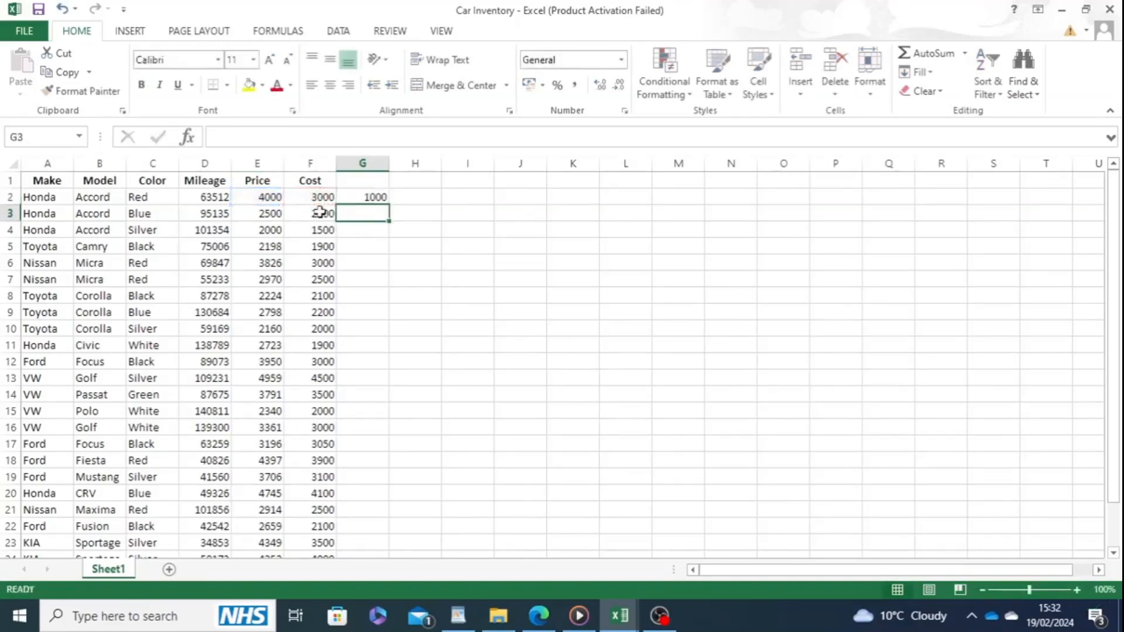
{"action": "left_click", "coordinate": [279, 196]}
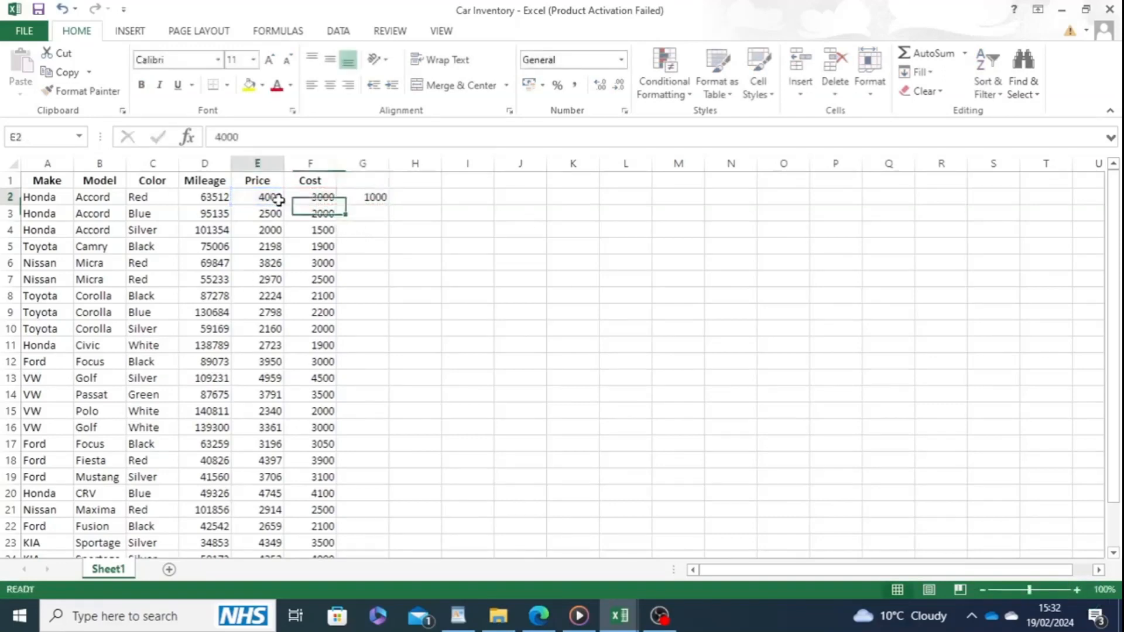
{"action": "left_click", "coordinate": [318, 198]}
{"action": "left_click", "coordinate": [367, 197]}
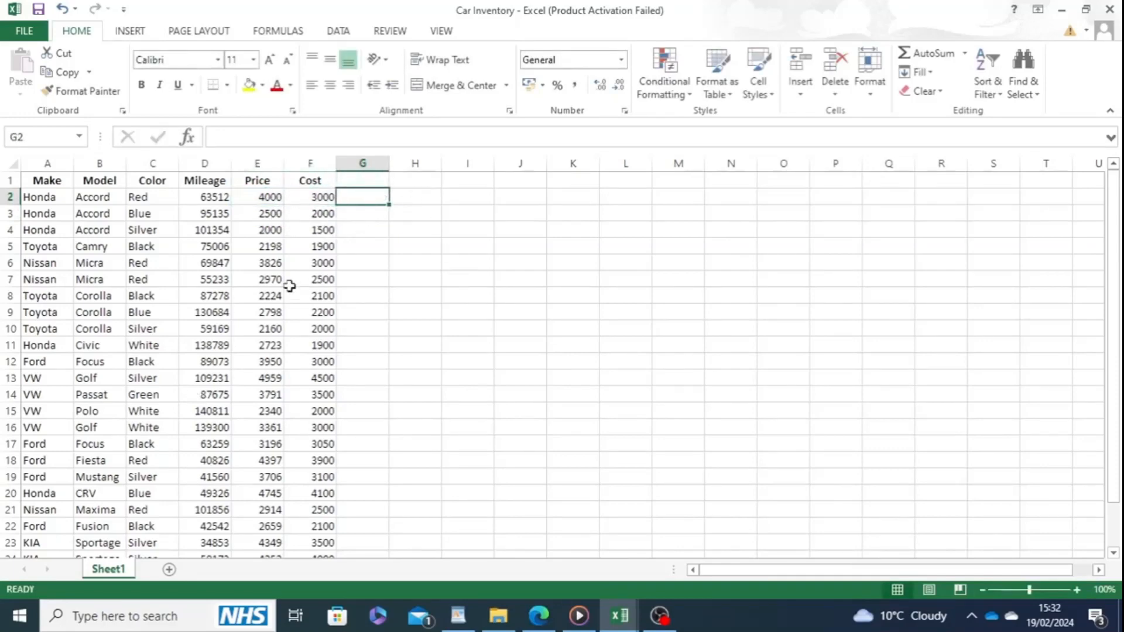
{"action": "left_click", "coordinate": [185, 232]}
{"action": "scroll", "coordinate": [209, 311], "scroll_direction": "down", "scroll_amount": 2}
{"action": "scroll", "coordinate": [202, 312], "scroll_direction": "up", "scroll_amount": 2}
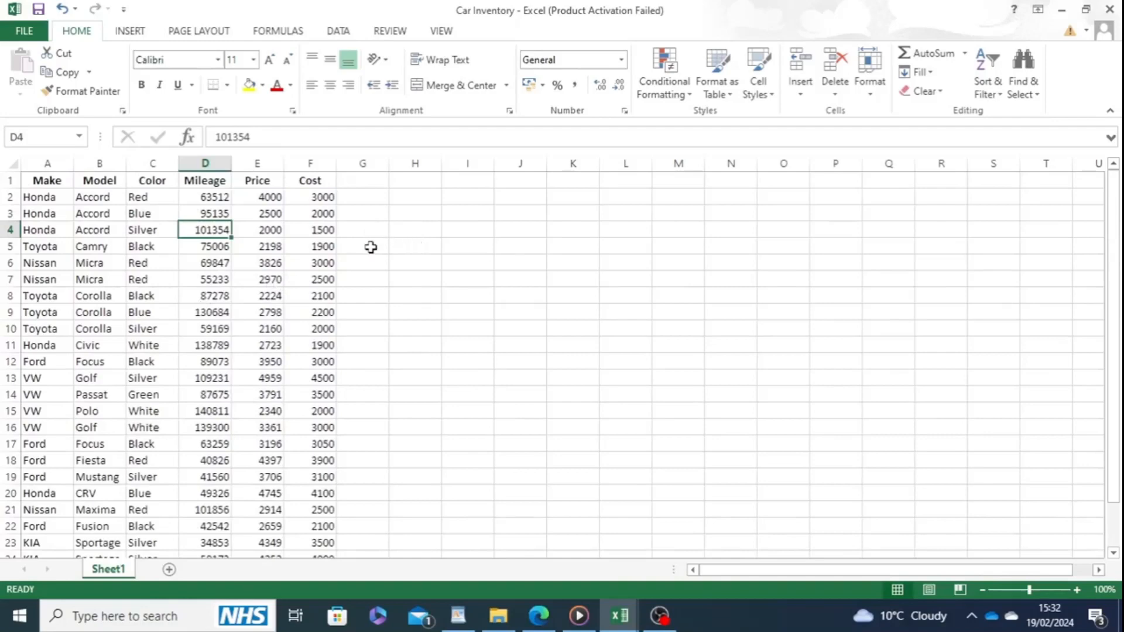
Step: Calculate the first car's price minus its cost in H2 with the formula =E2-F2
{"action": "left_click", "coordinate": [415, 199]}
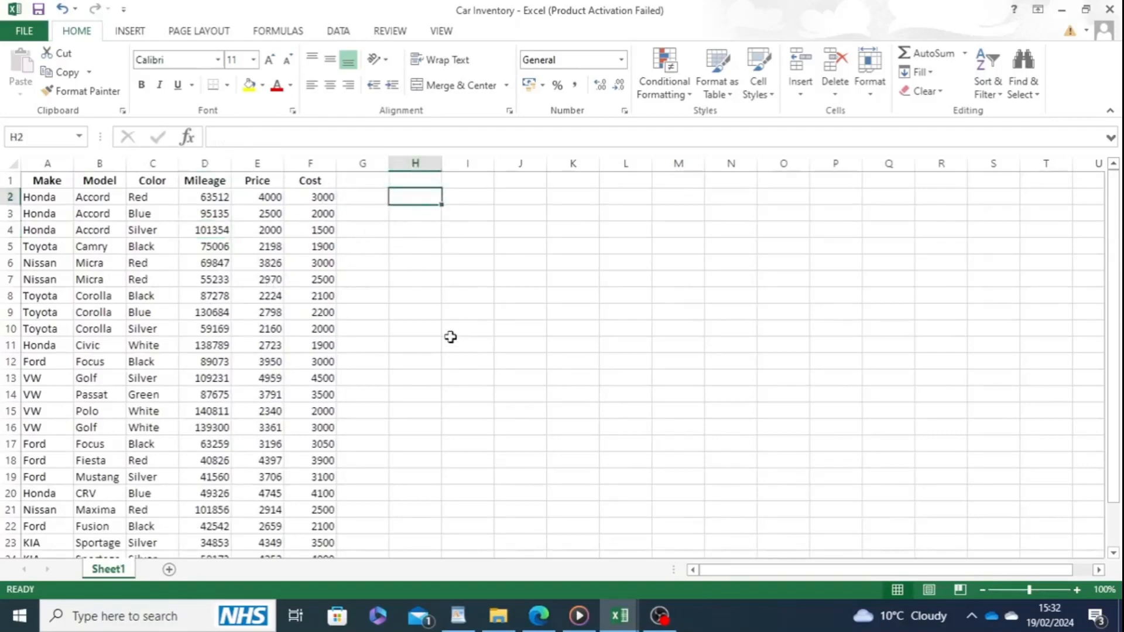
{"action": "type", "text": "="}
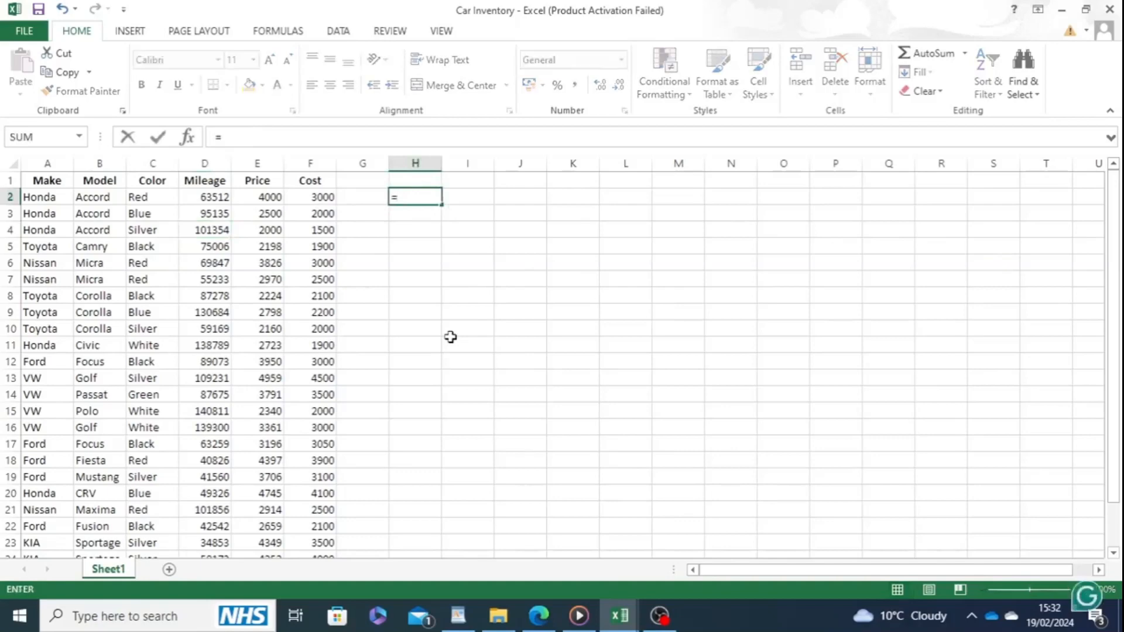
{"action": "left_click", "coordinate": [256, 197]}
{"action": "type", "text": "-"}
{"action": "left_click", "coordinate": [321, 198]}
{"action": "type", "text": "-"}
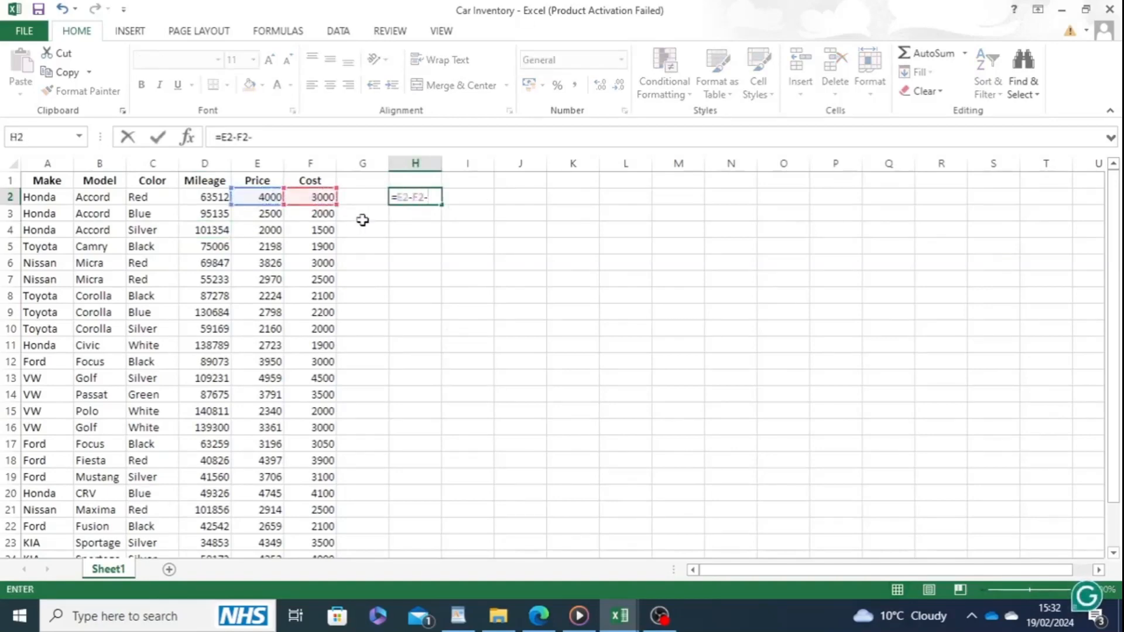
{"action": "key", "text": "BackSpace"}
{"action": "key", "text": "Return"}
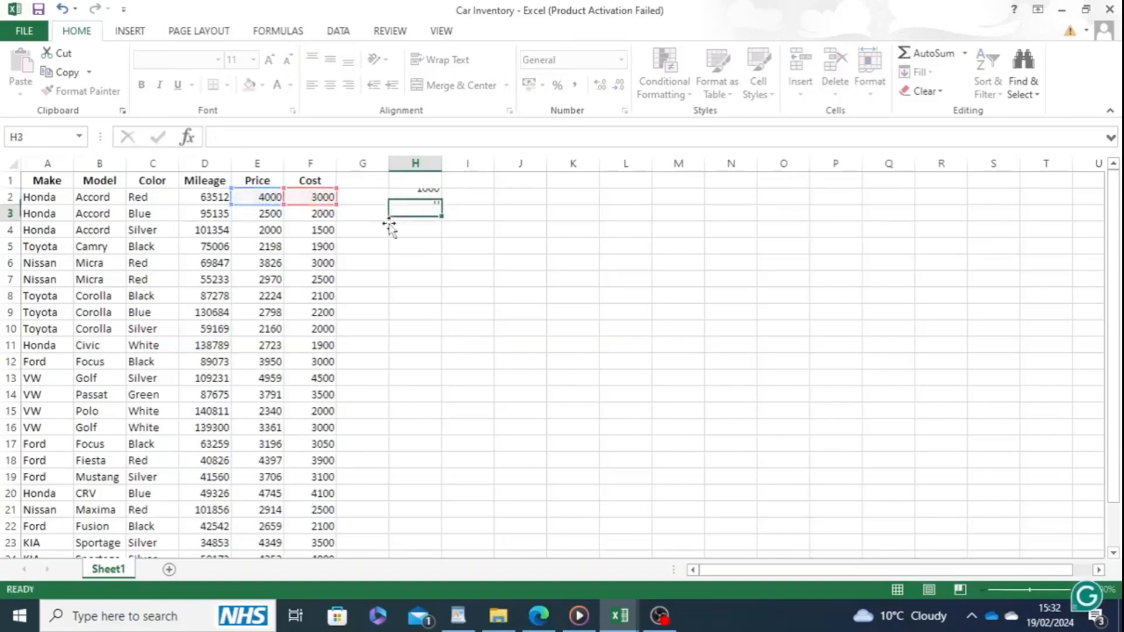
Step: Fill the H2 formula down through H8 and select the range H2:H8
{"action": "key", "text": "ctrl+c"}
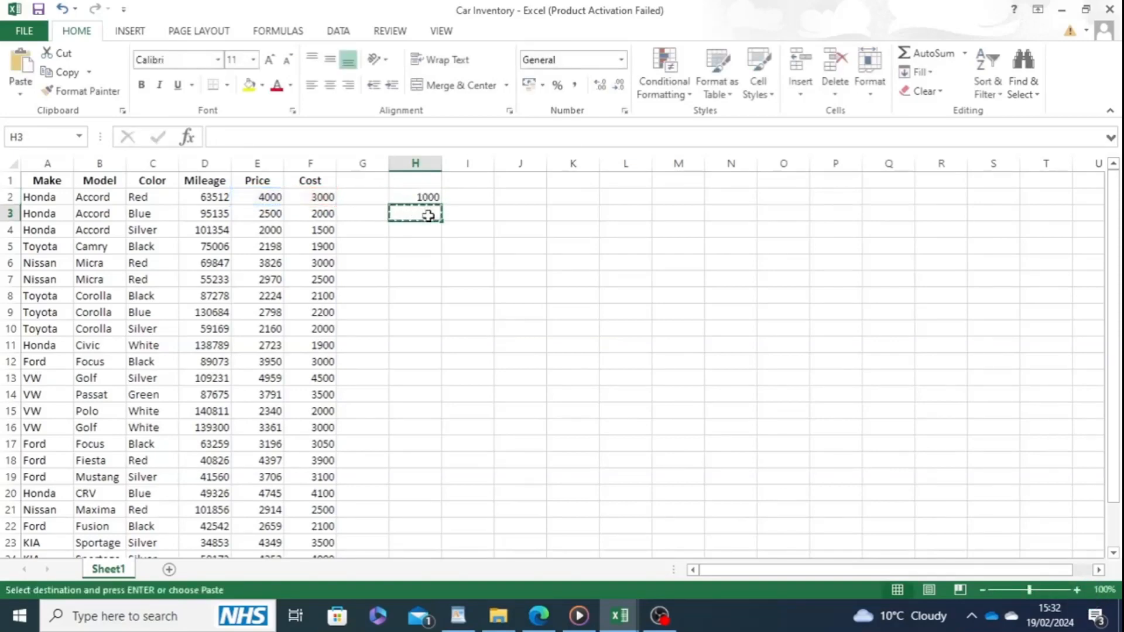
{"action": "left_click", "coordinate": [426, 197]}
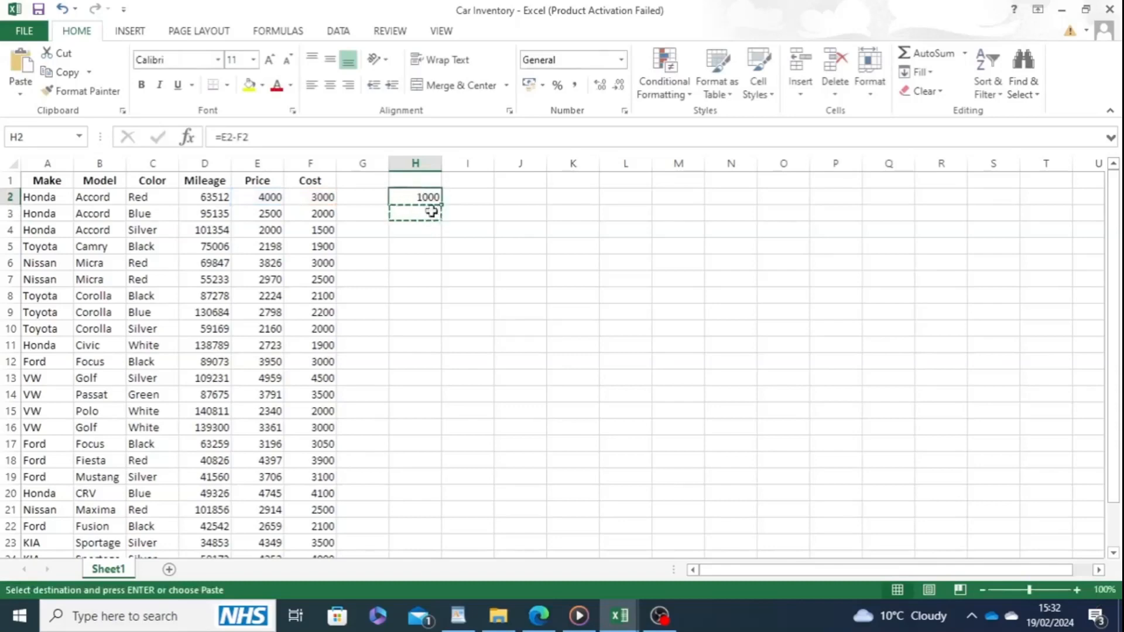
{"action": "left_click_drag", "start_coordinate": [440, 203], "coordinate": [437, 296]}
{"action": "left_click", "coordinate": [515, 255]}
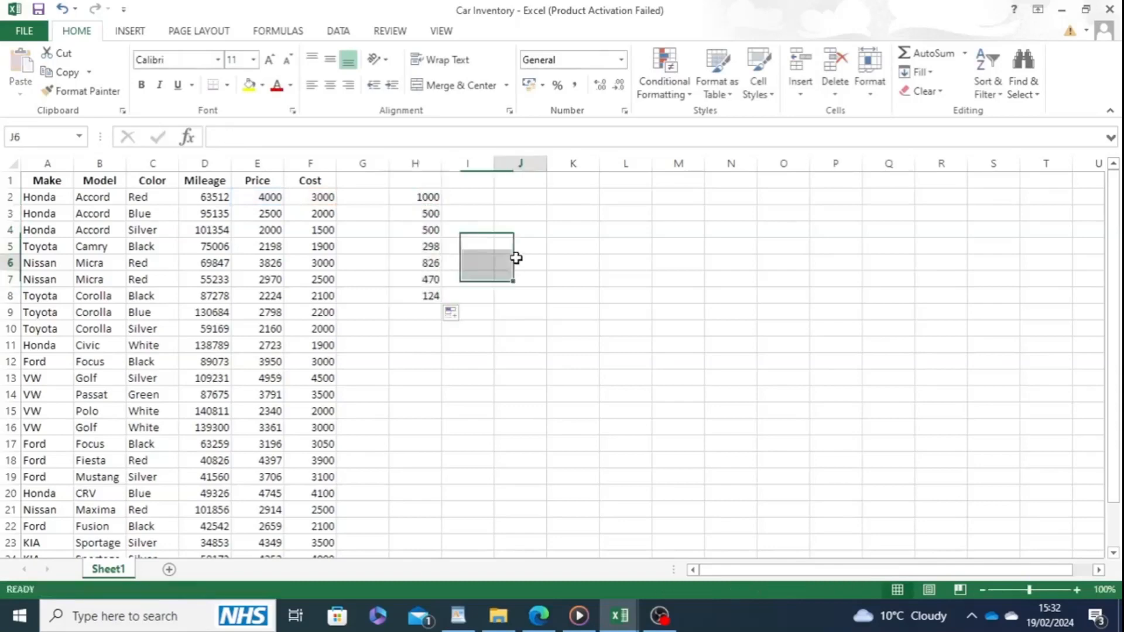
{"action": "left_click_drag", "start_coordinate": [416, 199], "coordinate": [413, 294]}
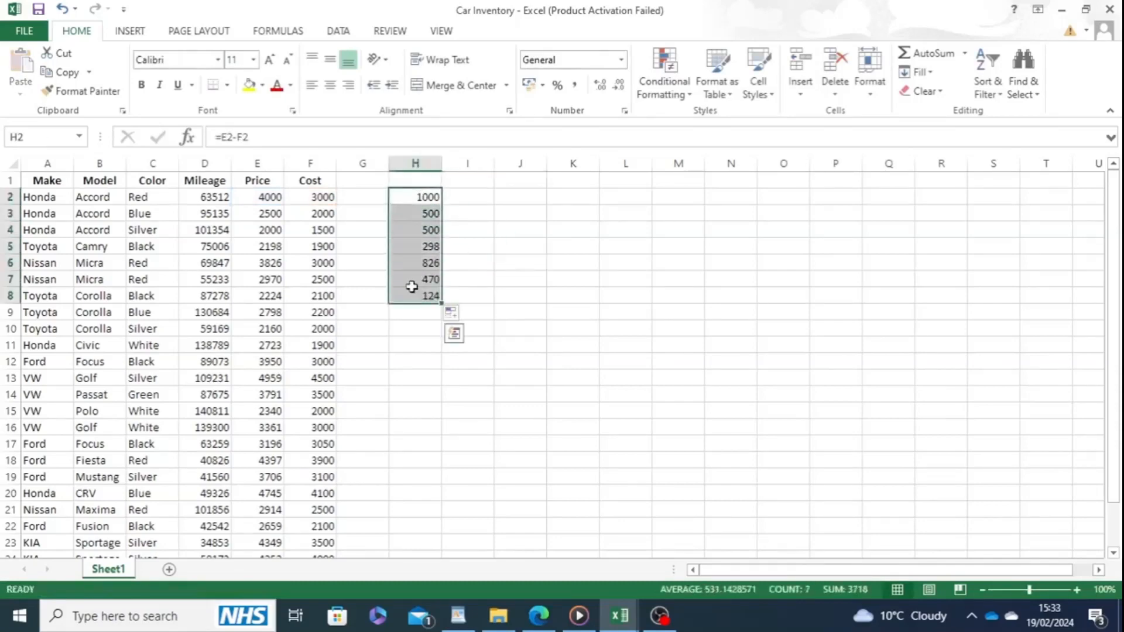
Step: Clear the profit formulas from H2:H8 and select a Mileage cell inside the car data
{"action": "key", "text": "Delete"}
{"action": "left_click", "coordinate": [216, 258]}
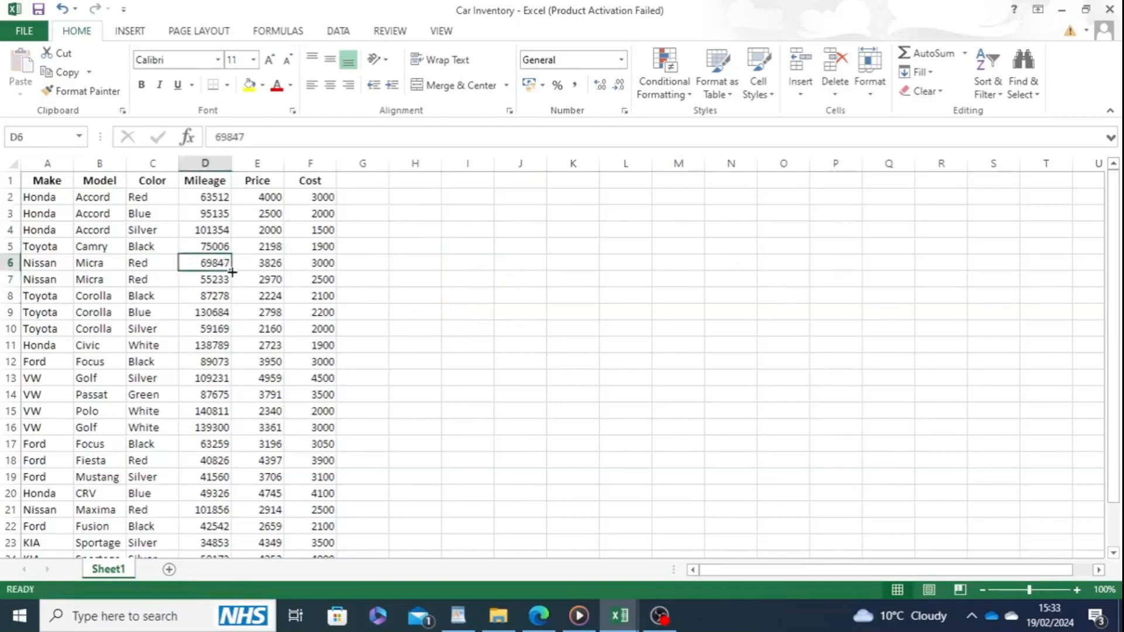
{"action": "scroll", "coordinate": [199, 295], "scroll_direction": "down", "scroll_amount": 2}
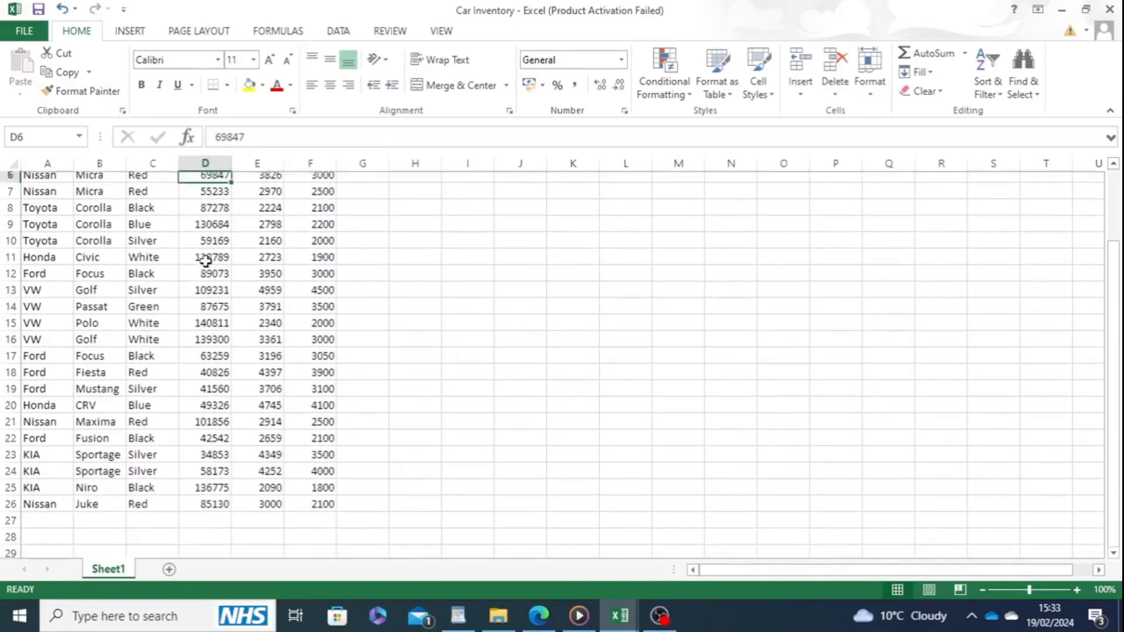
{"action": "scroll", "coordinate": [216, 249], "scroll_direction": "up", "scroll_amount": 2}
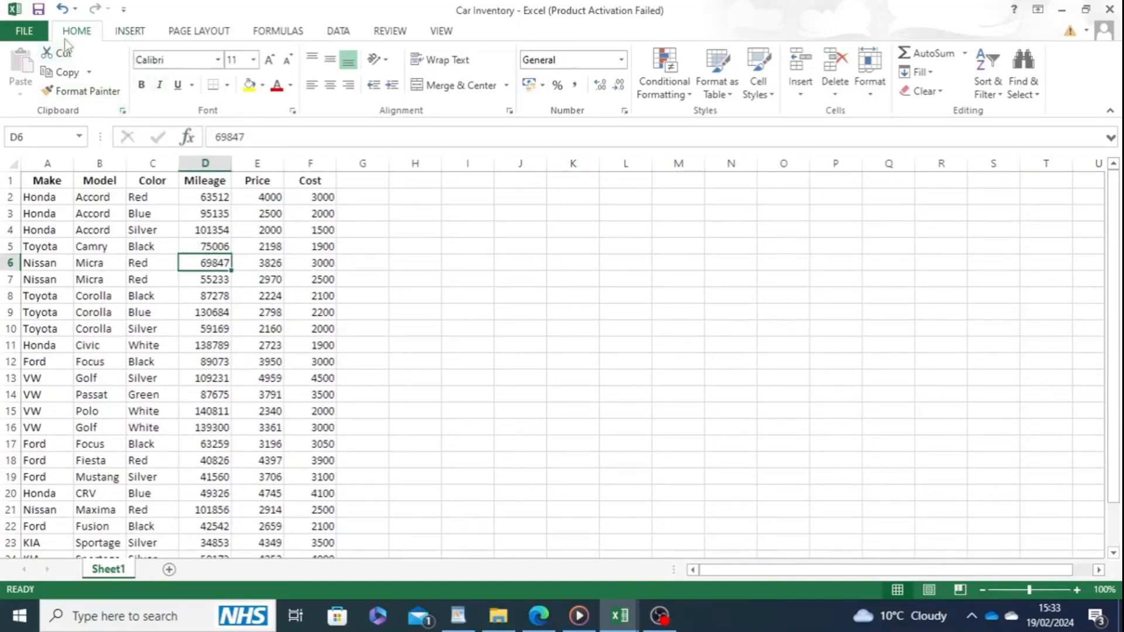
Step: Preview the recommended PivotTables for the car data, including Count of Mileage by Color and Sum of Cost by Color, without inserting one
{"action": "left_click", "coordinate": [133, 34]}
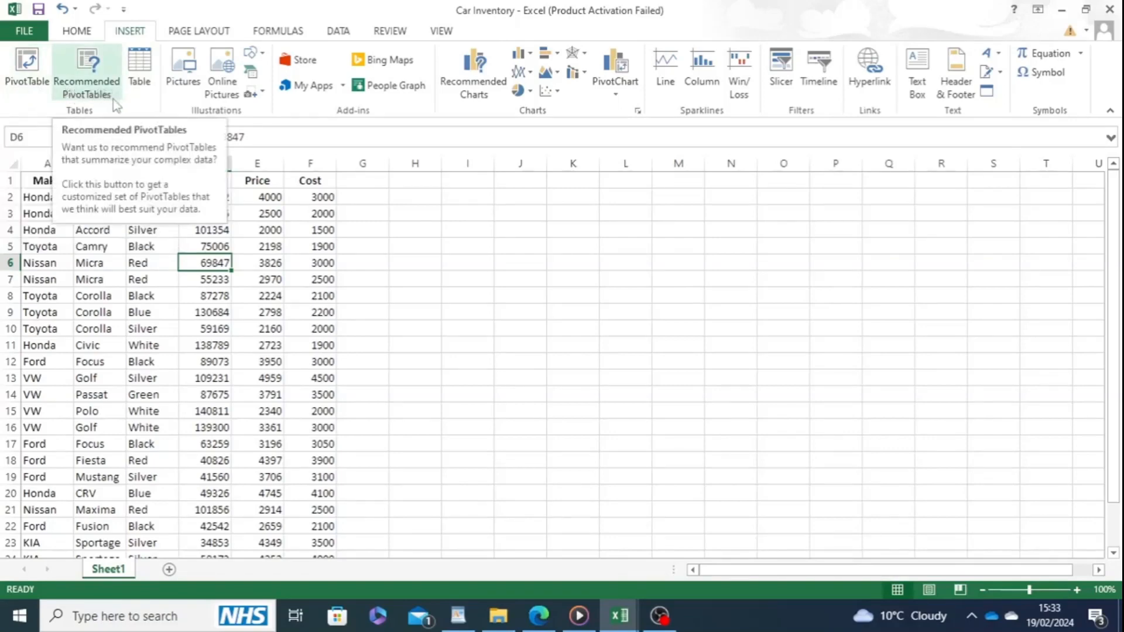
{"action": "left_click", "coordinate": [87, 65]}
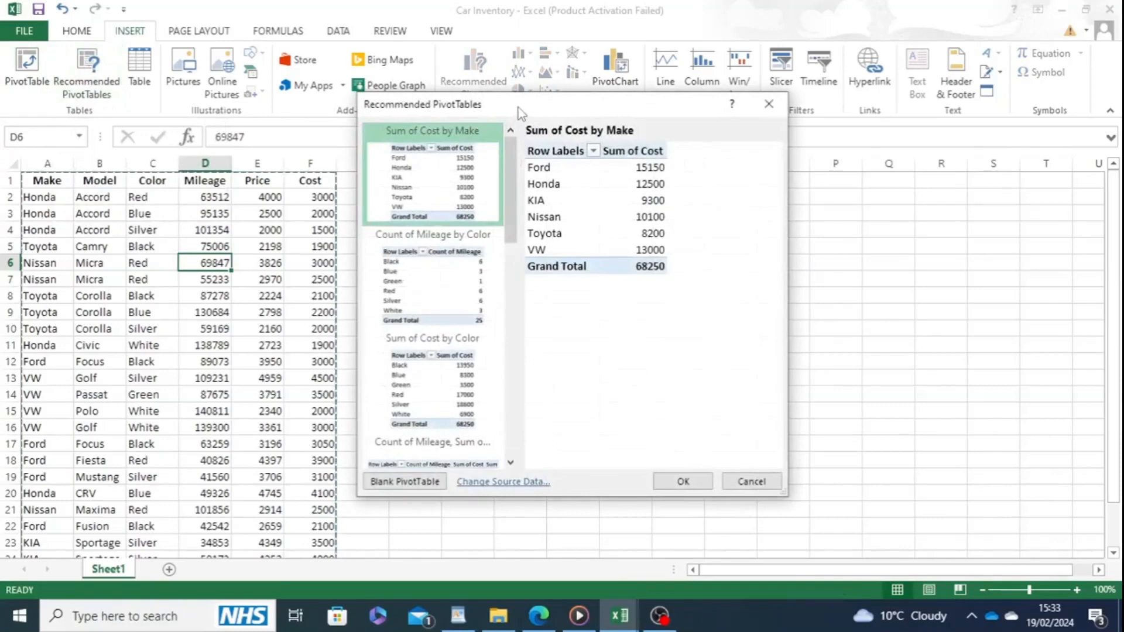
{"action": "left_click_drag", "start_coordinate": [521, 113], "coordinate": [588, 123]}
{"action": "scroll", "coordinate": [548, 208], "scroll_direction": "down", "scroll_amount": 5}
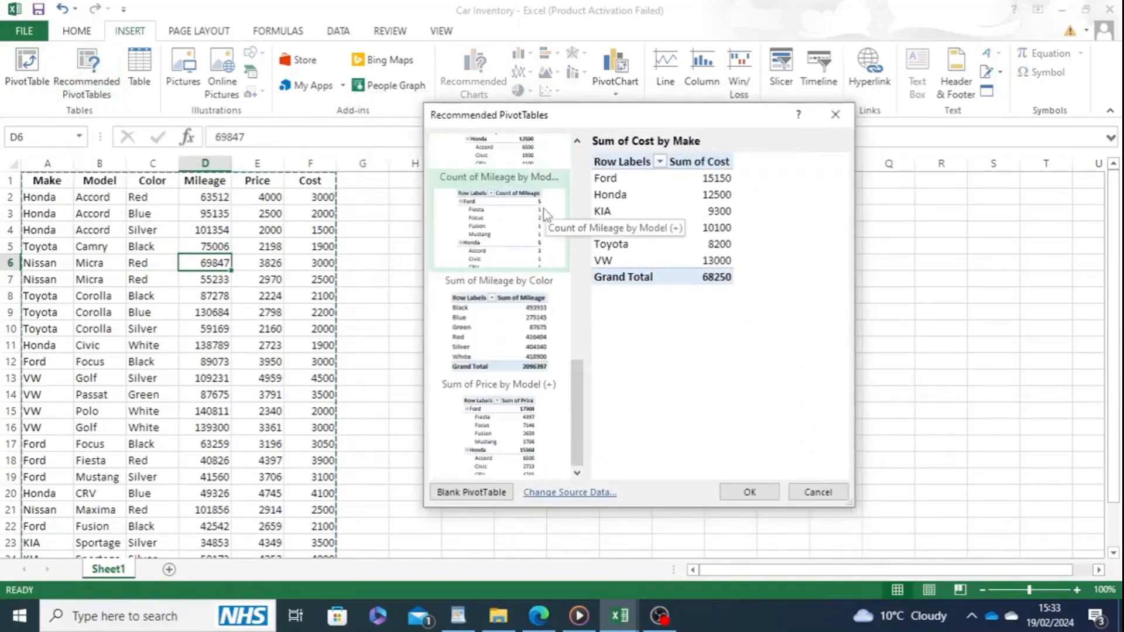
{"action": "scroll", "coordinate": [543, 209], "scroll_direction": "up", "scroll_amount": 5}
{"action": "left_click_drag", "start_coordinate": [589, 121], "coordinate": [599, 149]}
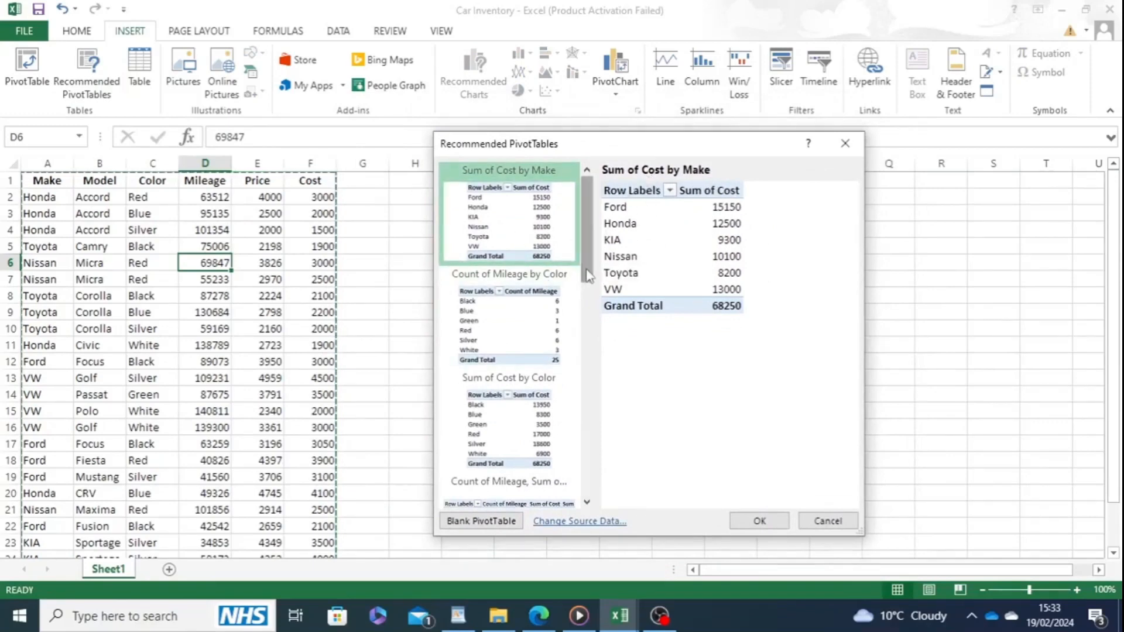
{"action": "left_click", "coordinate": [517, 303]}
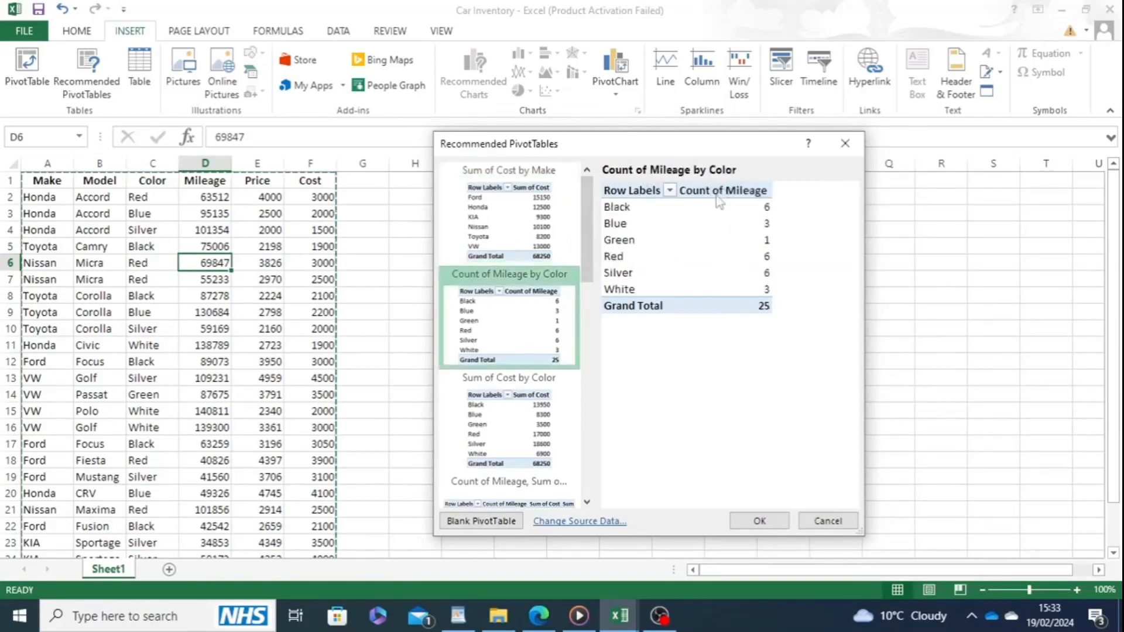
{"action": "left_click", "coordinate": [526, 413]}
{"action": "scroll", "coordinate": [529, 338], "scroll_direction": "down", "scroll_amount": 3}
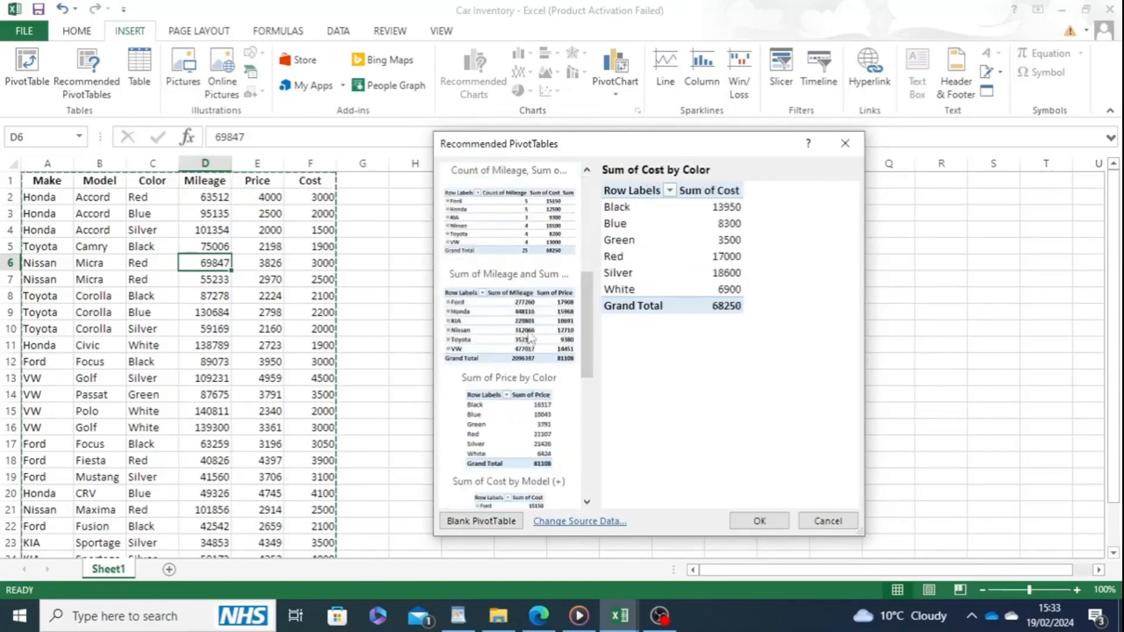
{"action": "left_click", "coordinate": [536, 240]}
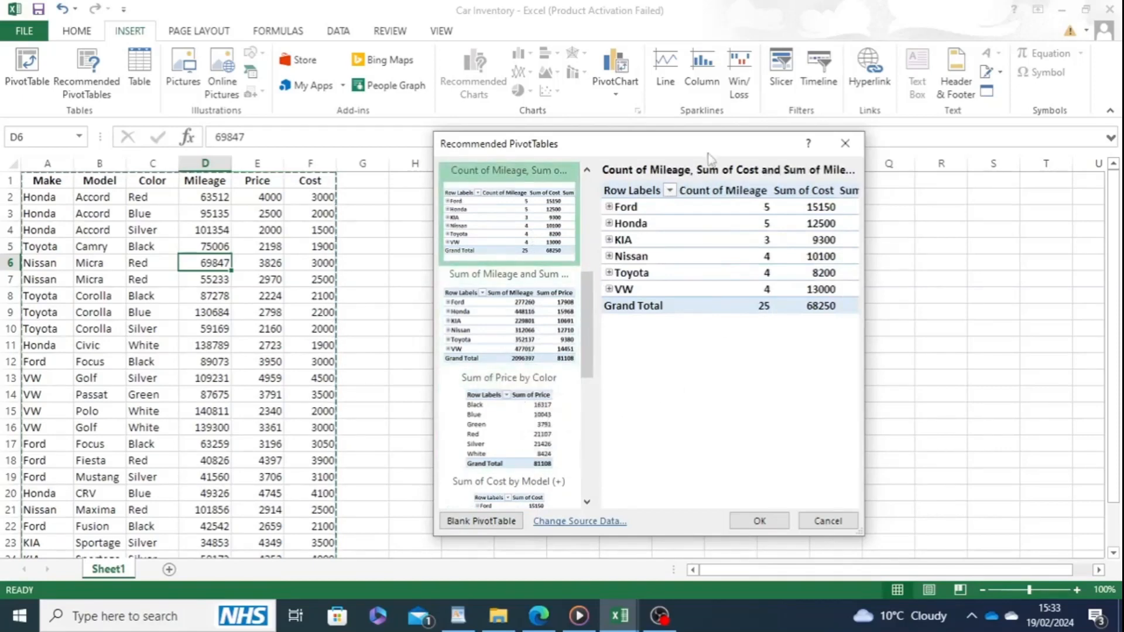
{"action": "left_click_drag", "start_coordinate": [684, 145], "coordinate": [690, 121]}
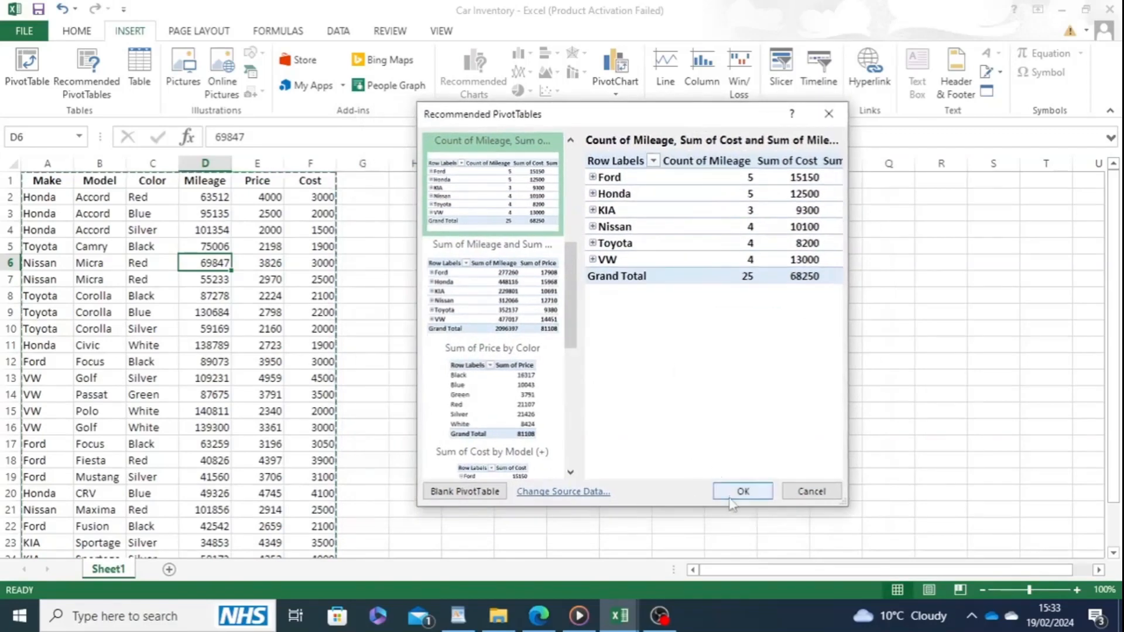
{"action": "left_click", "coordinate": [821, 492]}
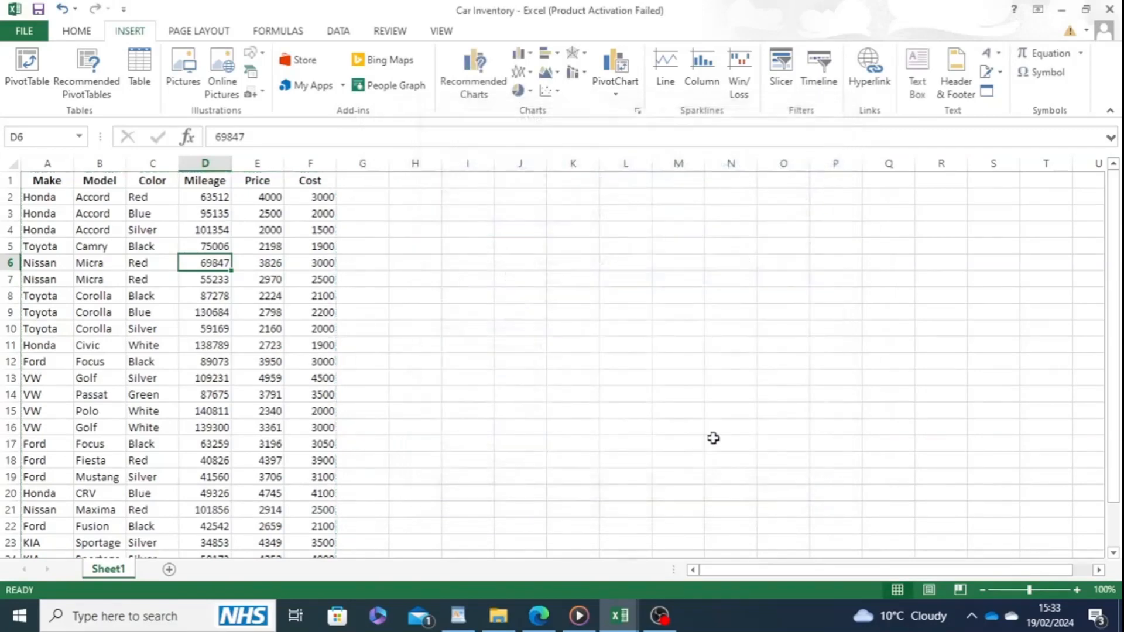
{"action": "left_click", "coordinate": [85, 33]}
{"action": "left_click", "coordinate": [127, 32]}
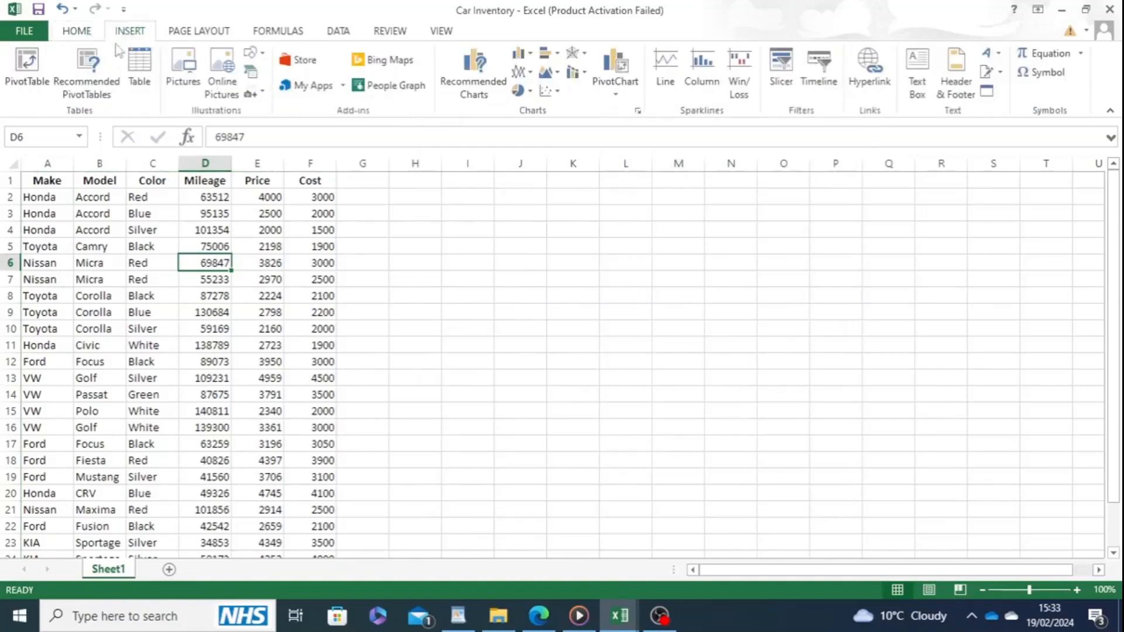
{"action": "left_click", "coordinate": [27, 77]}
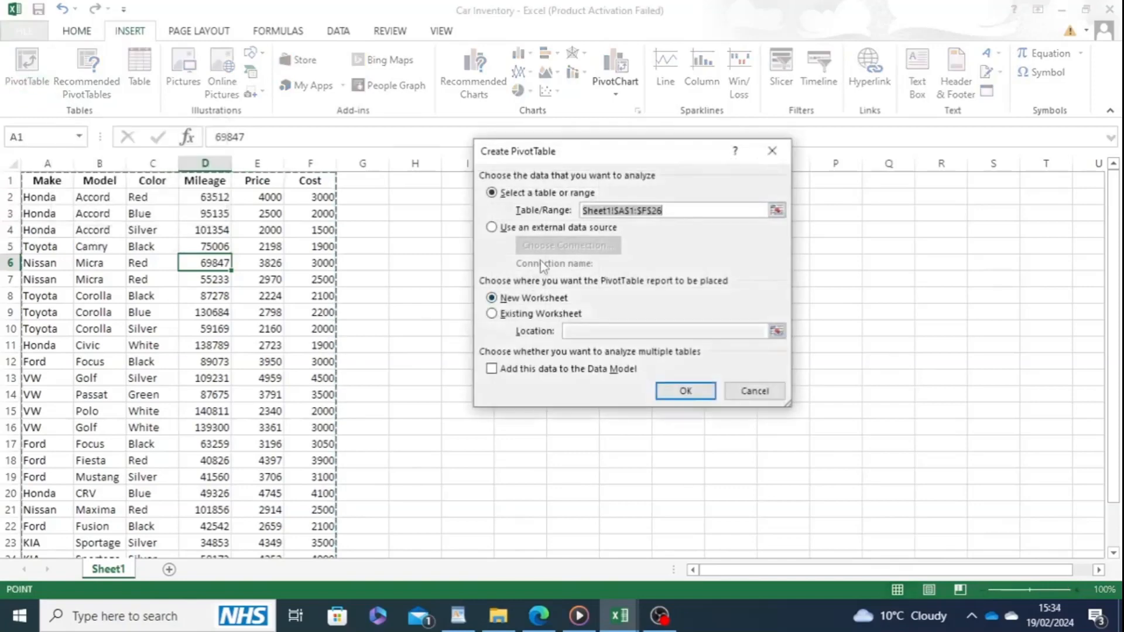
{"action": "left_click", "coordinate": [691, 210]}
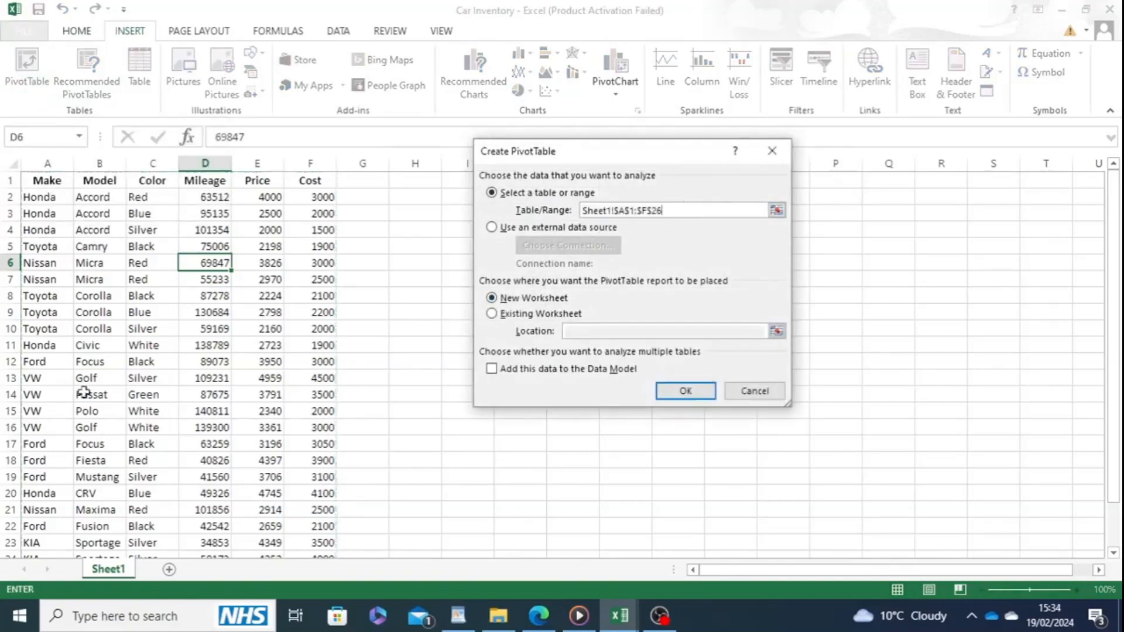
{"action": "scroll", "coordinate": [218, 341], "scroll_direction": "down", "scroll_amount": 2}
{"action": "scroll", "coordinate": [218, 344], "scroll_direction": "up", "scroll_amount": 2}
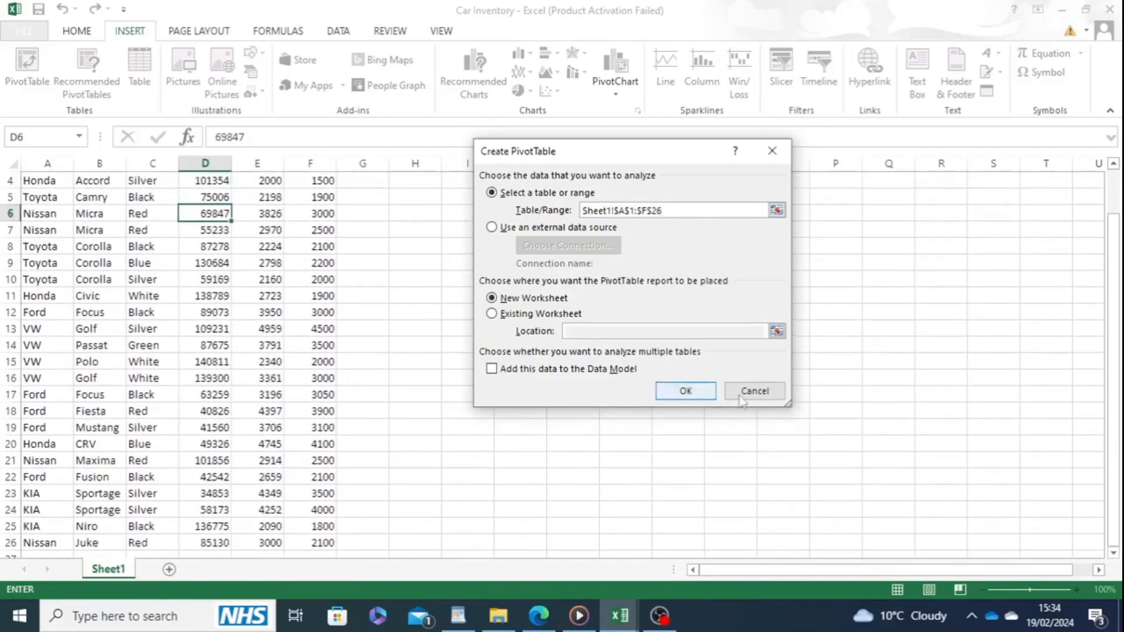
{"action": "left_click", "coordinate": [754, 390]}
Step: Create a blank PivotTable from the range Sheet1!$A$1:$F$26, placed on a new worksheet
{"action": "scroll", "coordinate": [277, 340], "scroll_direction": "up", "scroll_amount": 1}
{"action": "left_click", "coordinate": [102, 229]}
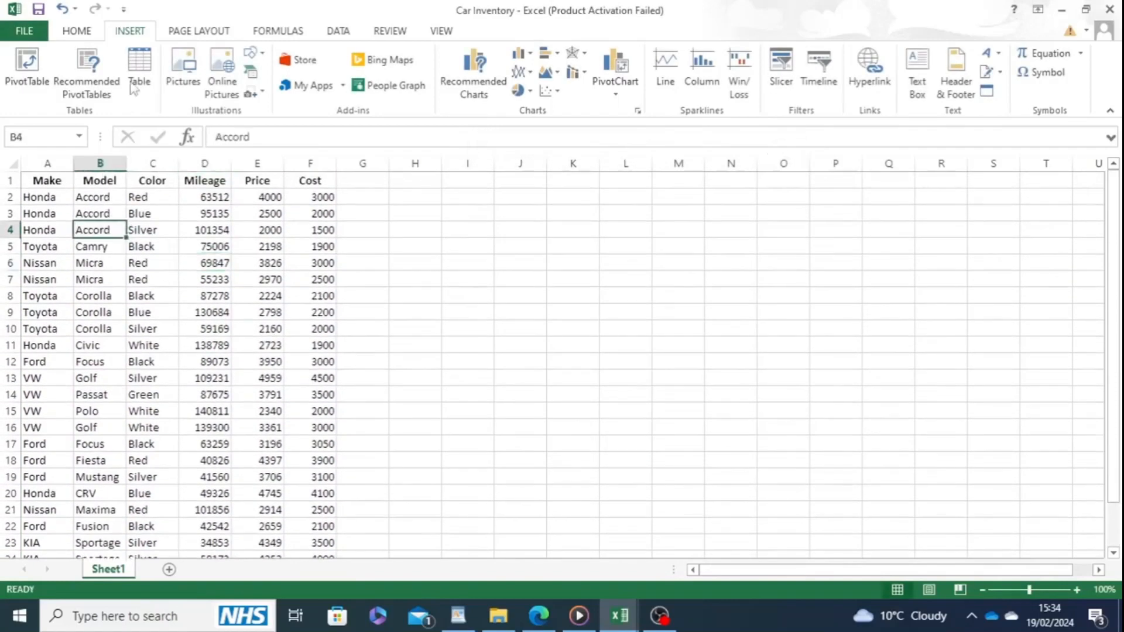
{"action": "left_click", "coordinate": [28, 69]}
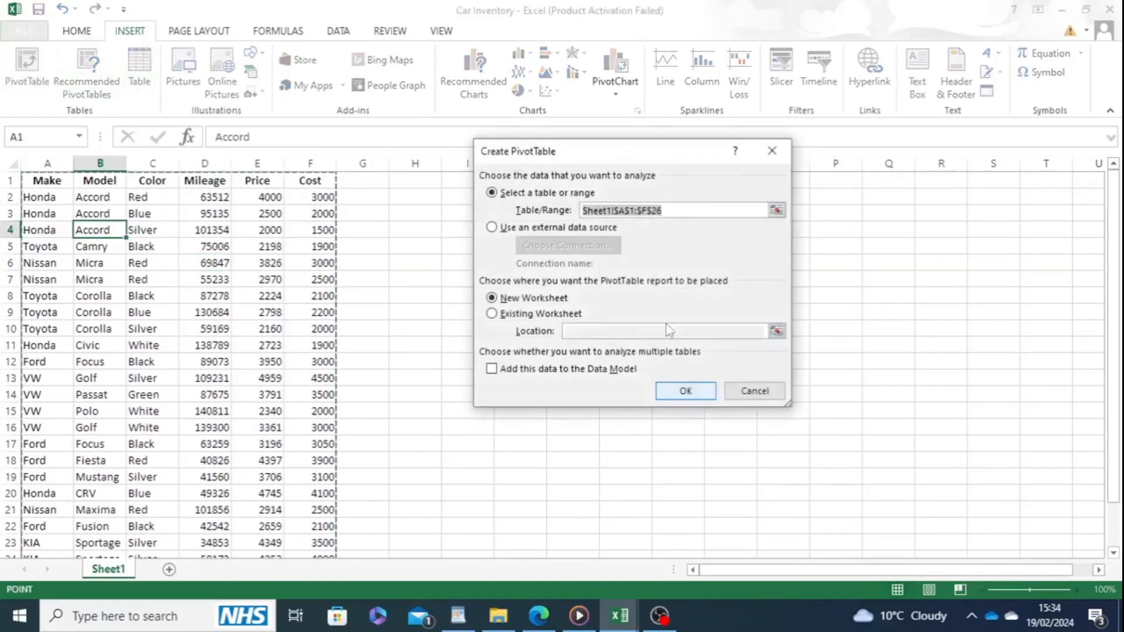
{"action": "scroll", "coordinate": [407, 381], "scroll_direction": "down", "scroll_amount": 2}
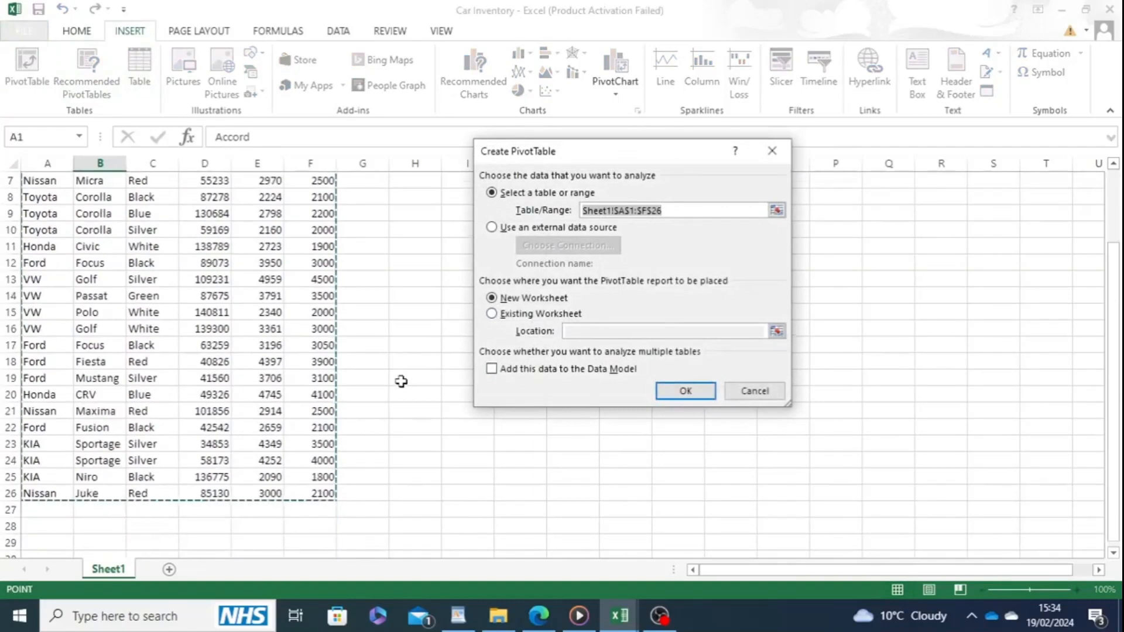
{"action": "scroll", "coordinate": [407, 381], "scroll_direction": "up", "scroll_amount": 2}
{"action": "left_click", "coordinate": [542, 313]}
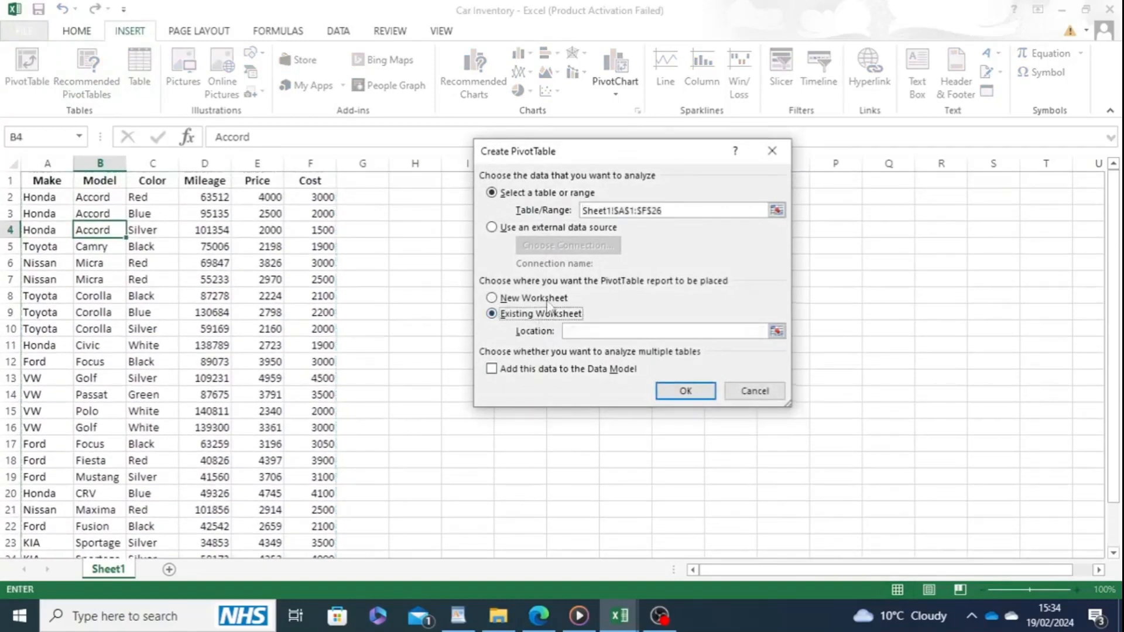
{"action": "left_click", "coordinate": [548, 299]}
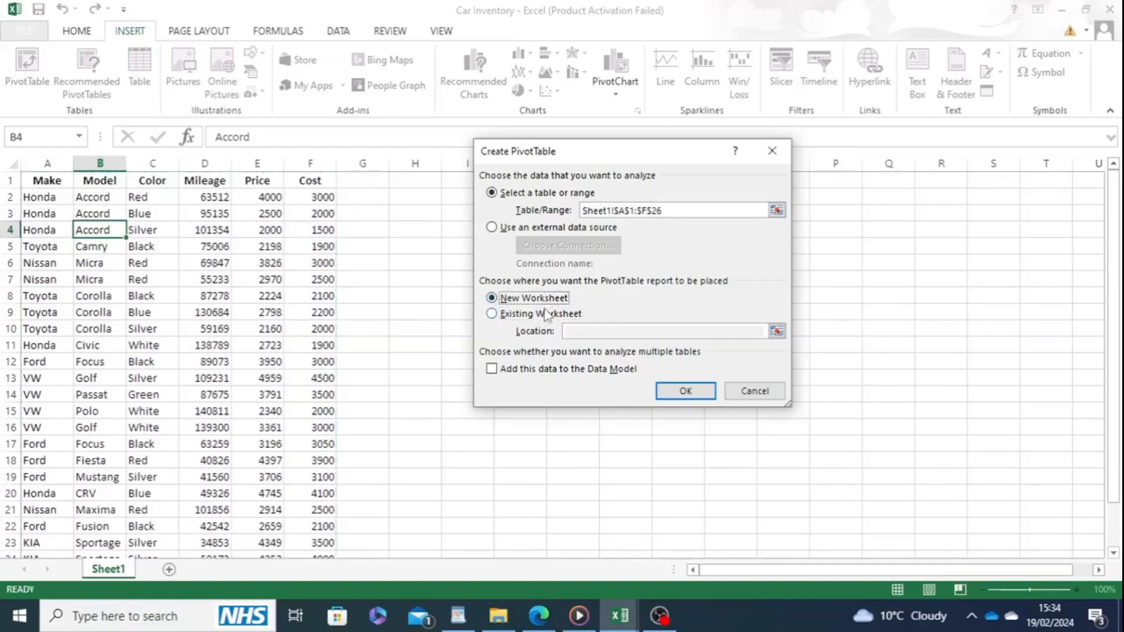
{"action": "left_click", "coordinate": [664, 393]}
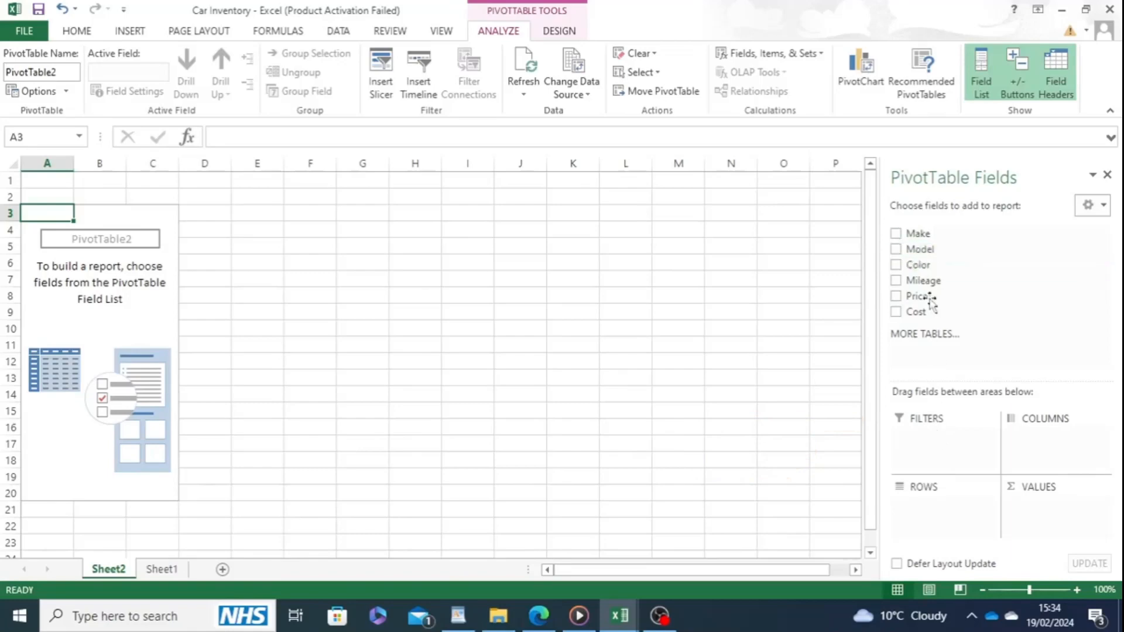
Step: Check the Make, Model and Color columns of the source data in Sheet1, and return to the PivotTable in Sheet2
{"action": "left_click", "coordinate": [160, 569]}
{"action": "left_click", "coordinate": [111, 569]}
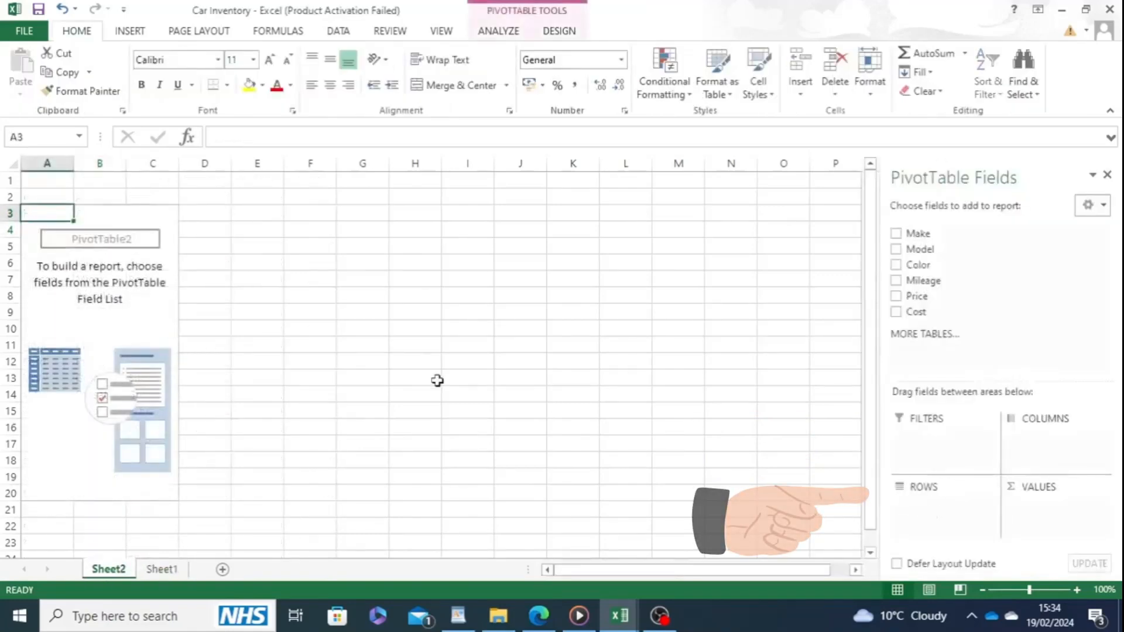
{"action": "left_click_drag", "start_coordinate": [254, 263], "coordinate": [241, 427]}
{"action": "left_click", "coordinate": [89, 326]}
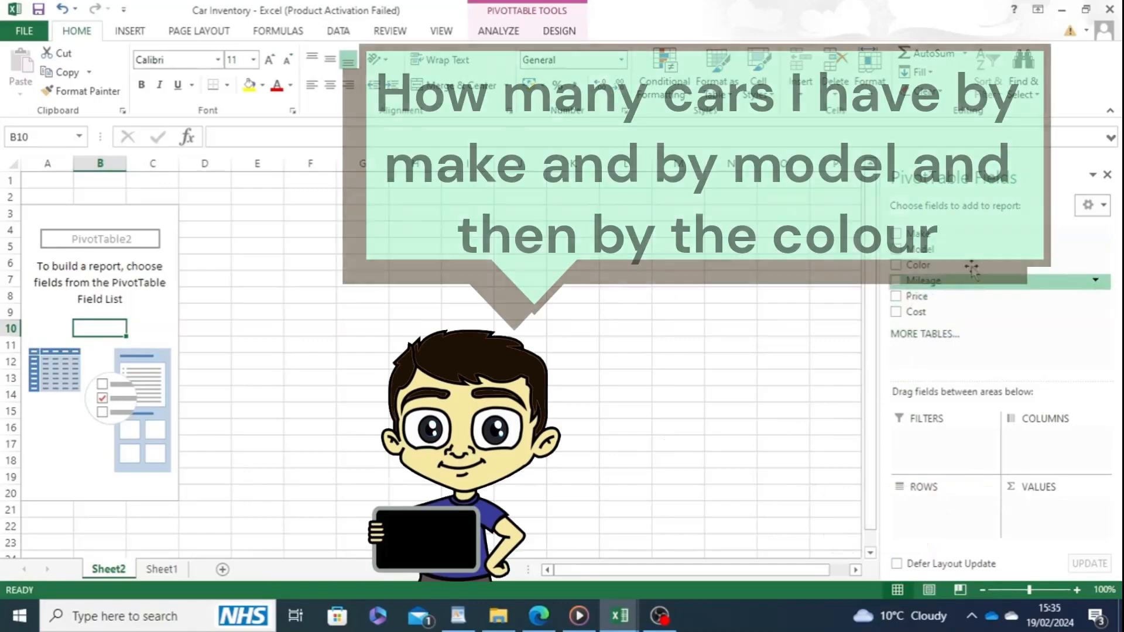
{"action": "left_click", "coordinate": [162, 569]}
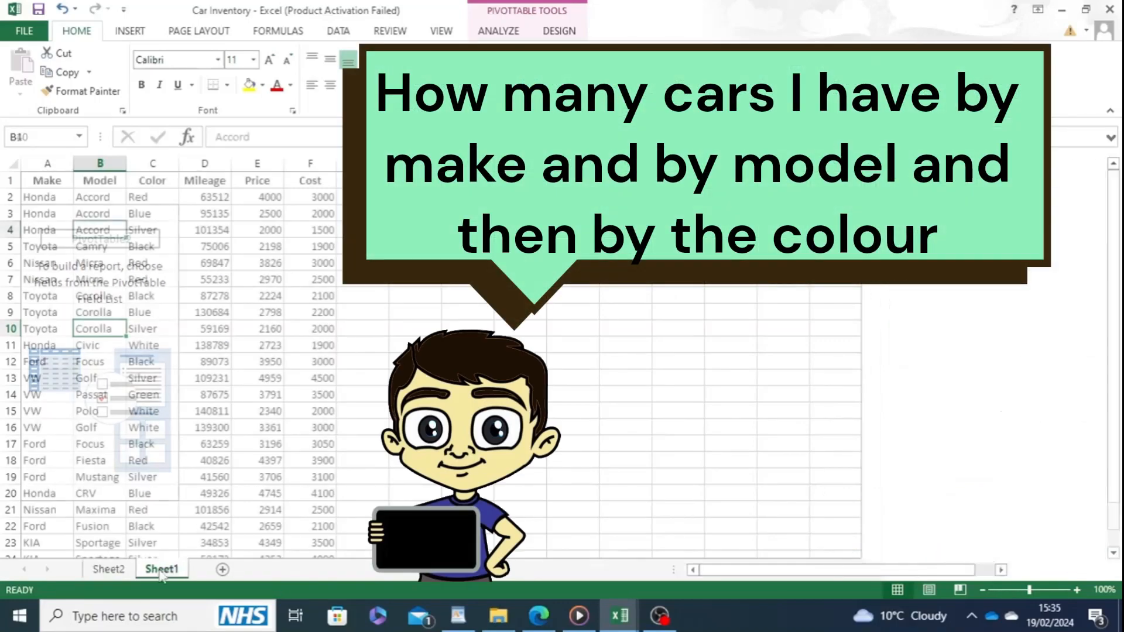
{"action": "left_click", "coordinate": [96, 180]}
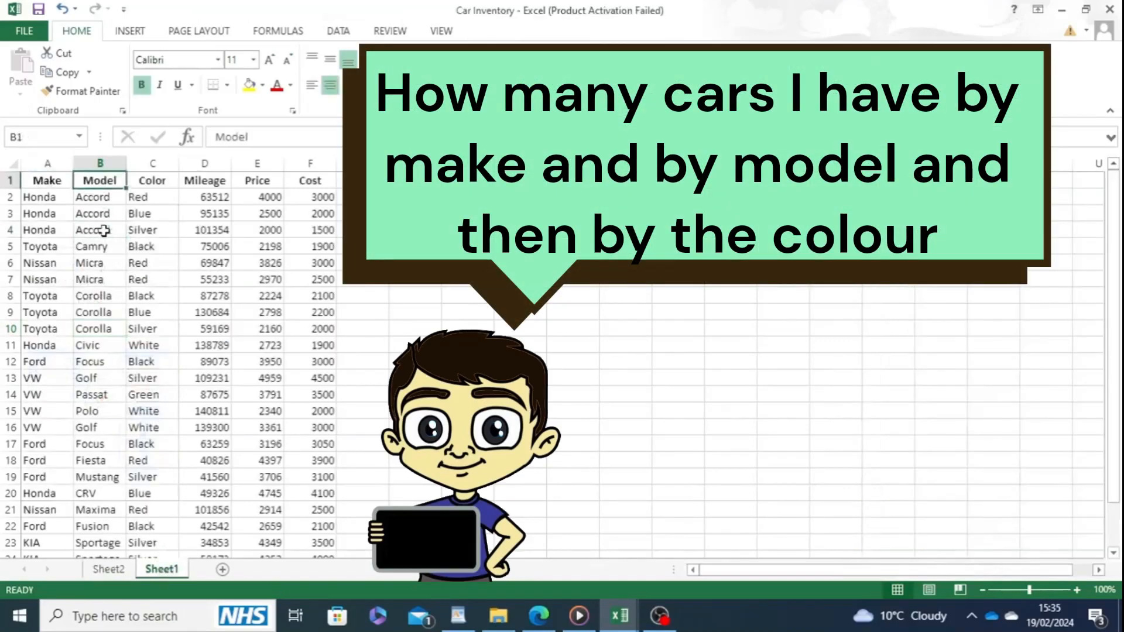
{"action": "left_click", "coordinate": [155, 178]}
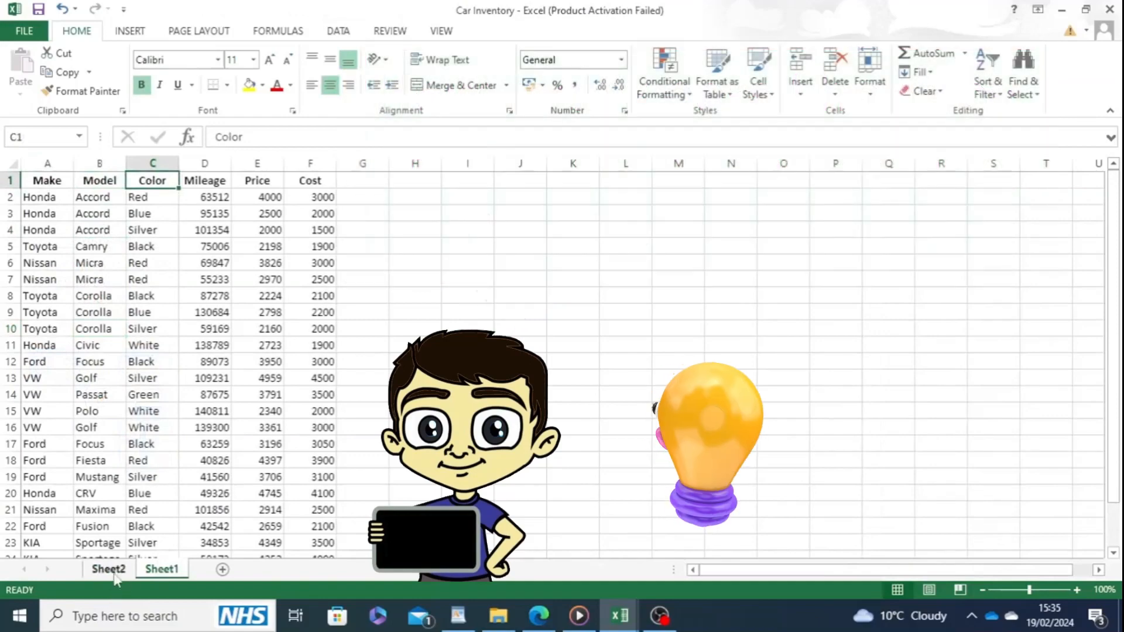
{"action": "left_click", "coordinate": [114, 573]}
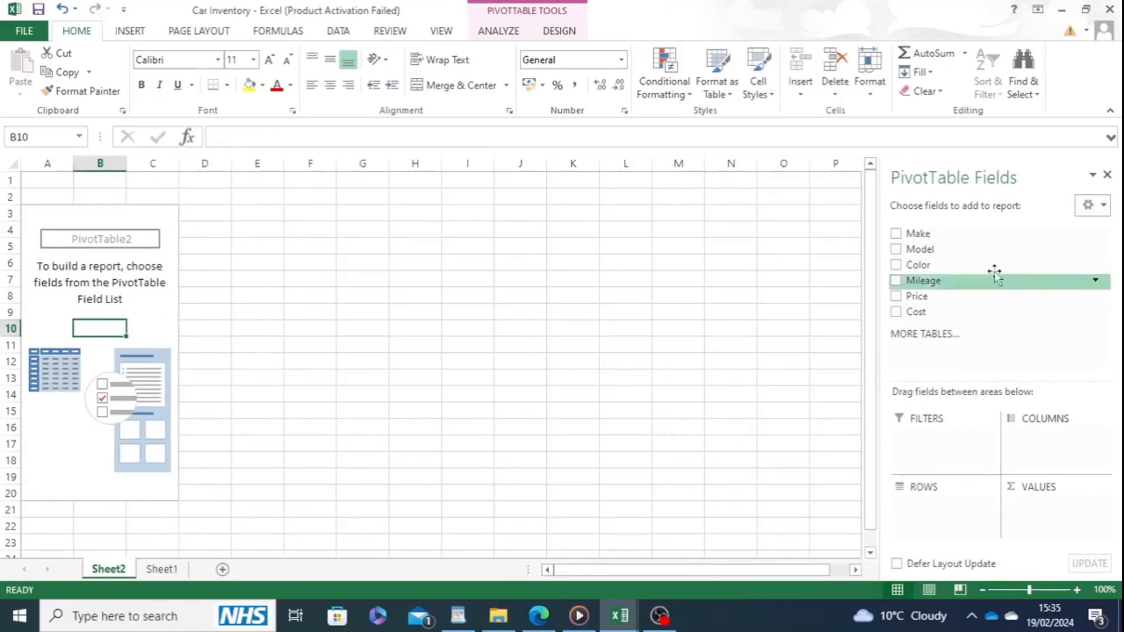
Step: Try adding the Make and Model fields to the PivotTable, and remove both fields again
{"action": "left_click", "coordinate": [895, 233]}
{"action": "left_click", "coordinate": [896, 249]}
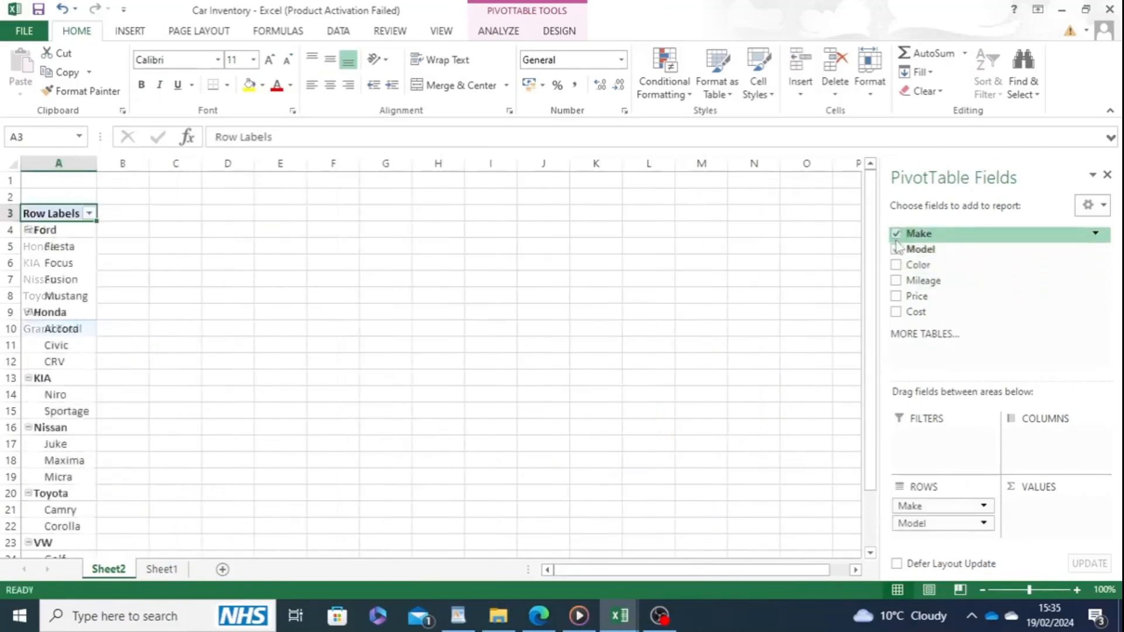
{"action": "left_click", "coordinate": [896, 233]}
{"action": "left_click", "coordinate": [895, 249]}
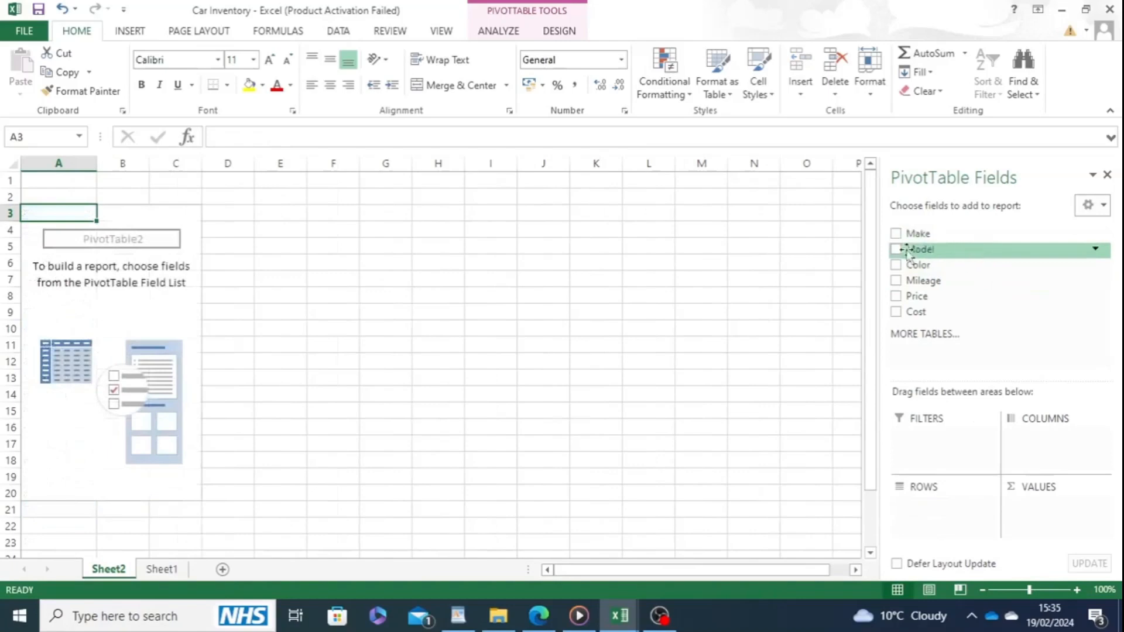
Step: Add the Make field to the PivotTable's Rows area and go through the listed makes from Ford to VW
{"action": "left_click_drag", "start_coordinate": [908, 233], "coordinate": [916, 515]}
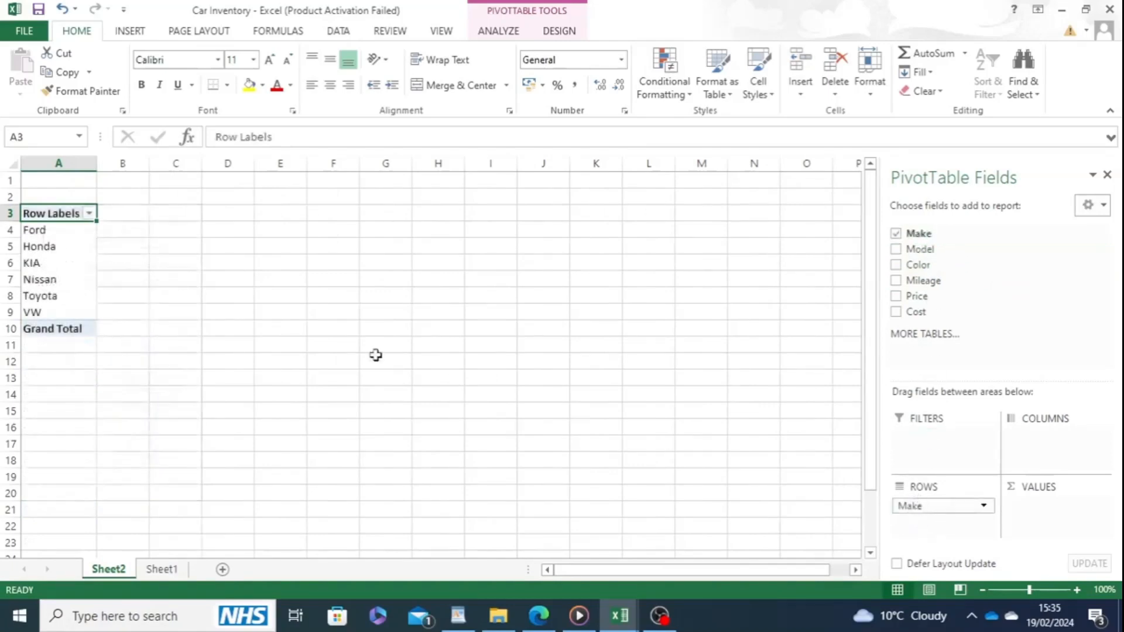
{"action": "left_click_drag", "start_coordinate": [84, 232], "coordinate": [71, 305]}
{"action": "left_click", "coordinate": [52, 233]}
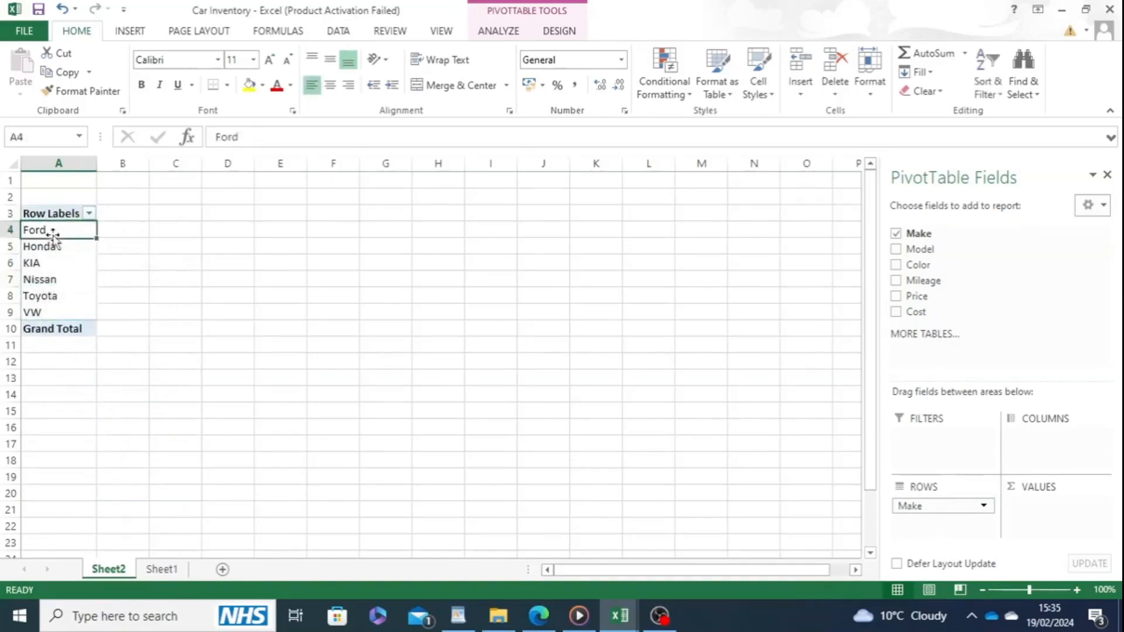
{"action": "left_click", "coordinate": [63, 251]}
{"action": "left_click", "coordinate": [64, 267]}
{"action": "left_click", "coordinate": [61, 284]}
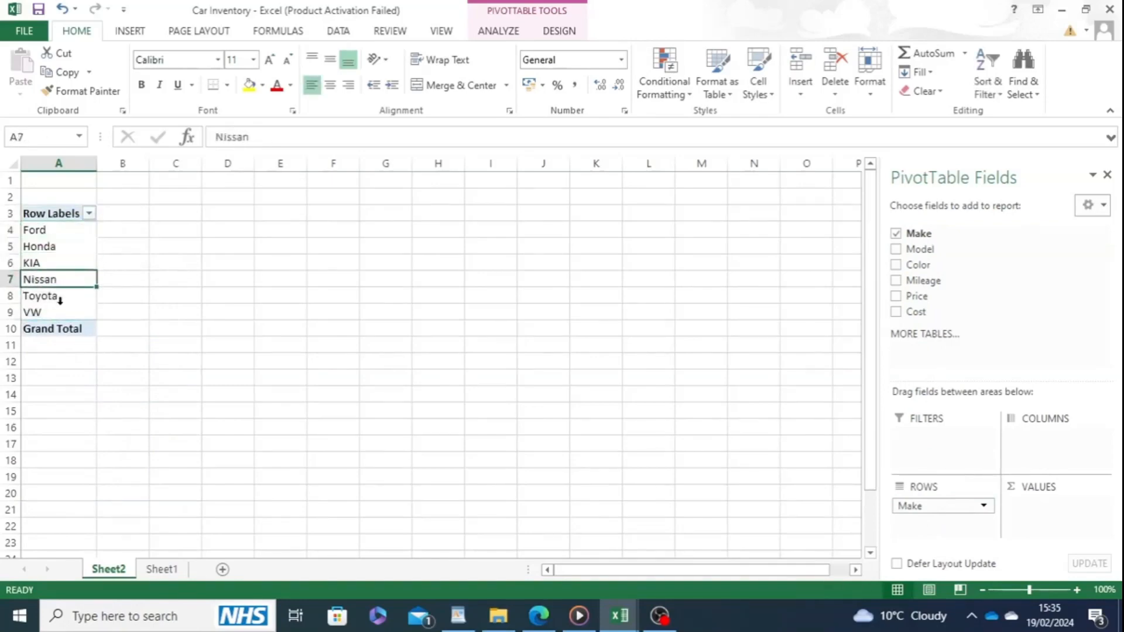
{"action": "left_click", "coordinate": [60, 307]}
{"action": "left_click", "coordinate": [59, 315]}
Step: Add the Model field beneath Make in the PivotTable's Rows area to group the models under each make
{"action": "left_click", "coordinate": [62, 234]}
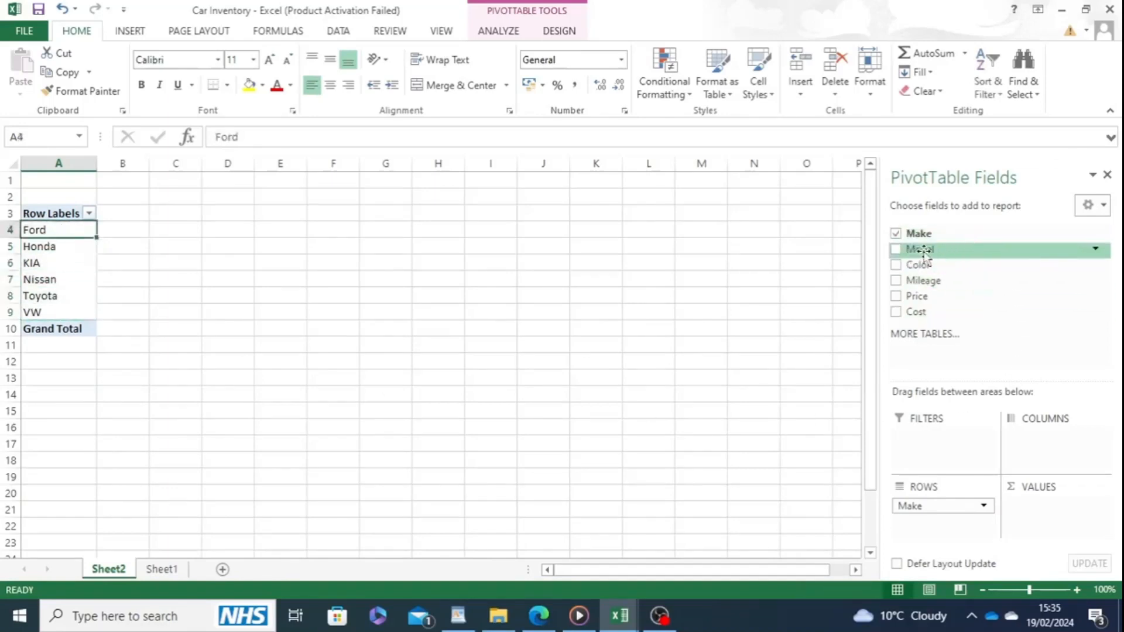
{"action": "left_click_drag", "start_coordinate": [920, 251], "coordinate": [940, 522]}
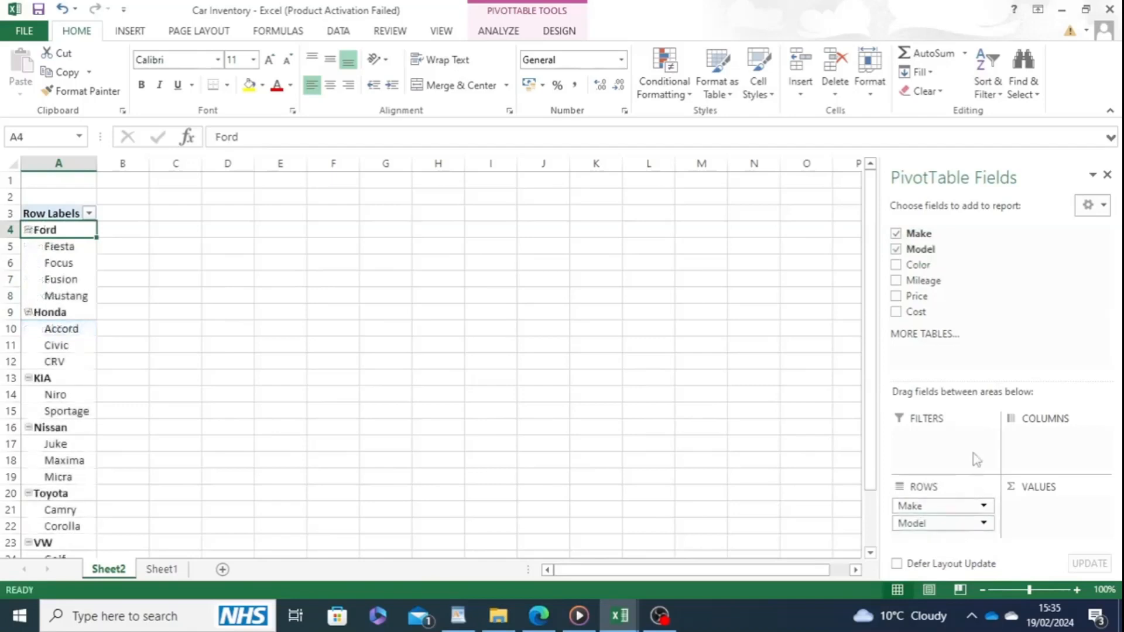
Step: Try collapsing and expanding the models under Ford and under all makes at once in the PivotTable
{"action": "left_click_drag", "start_coordinate": [977, 380], "coordinate": [976, 347]}
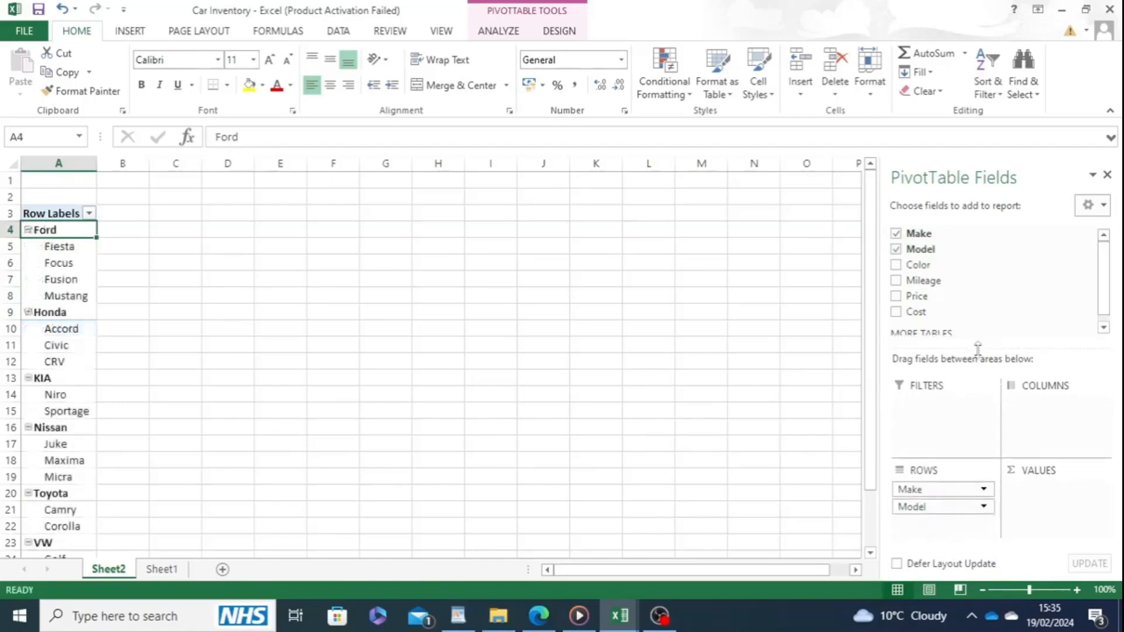
{"action": "left_click", "coordinate": [28, 230]}
{"action": "left_click", "coordinate": [28, 230]}
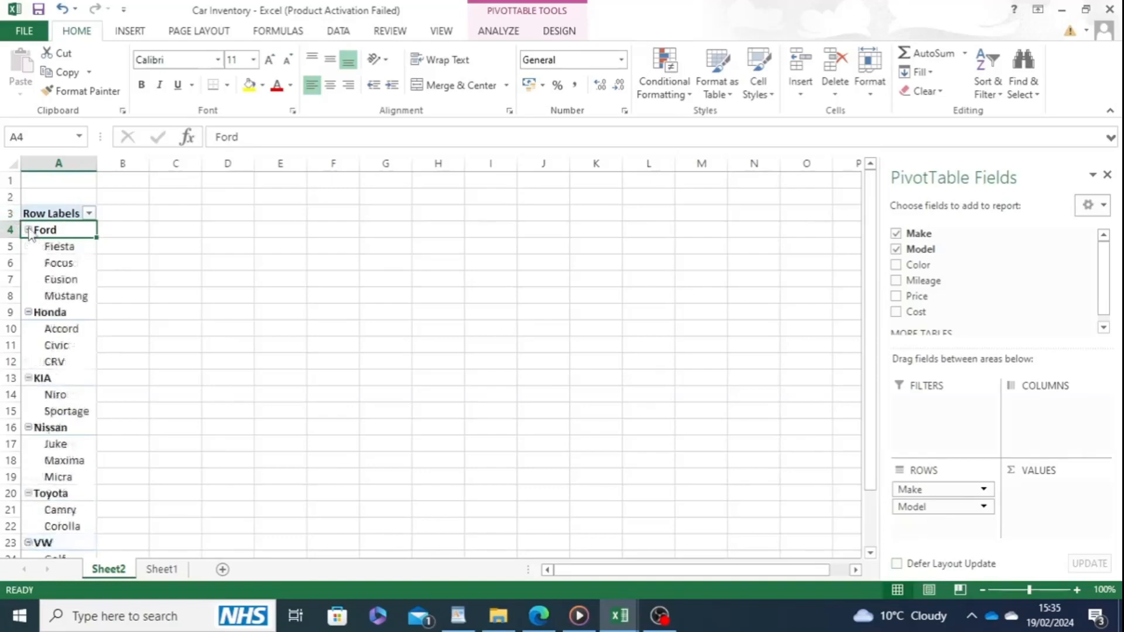
{"action": "left_click", "coordinate": [498, 32]}
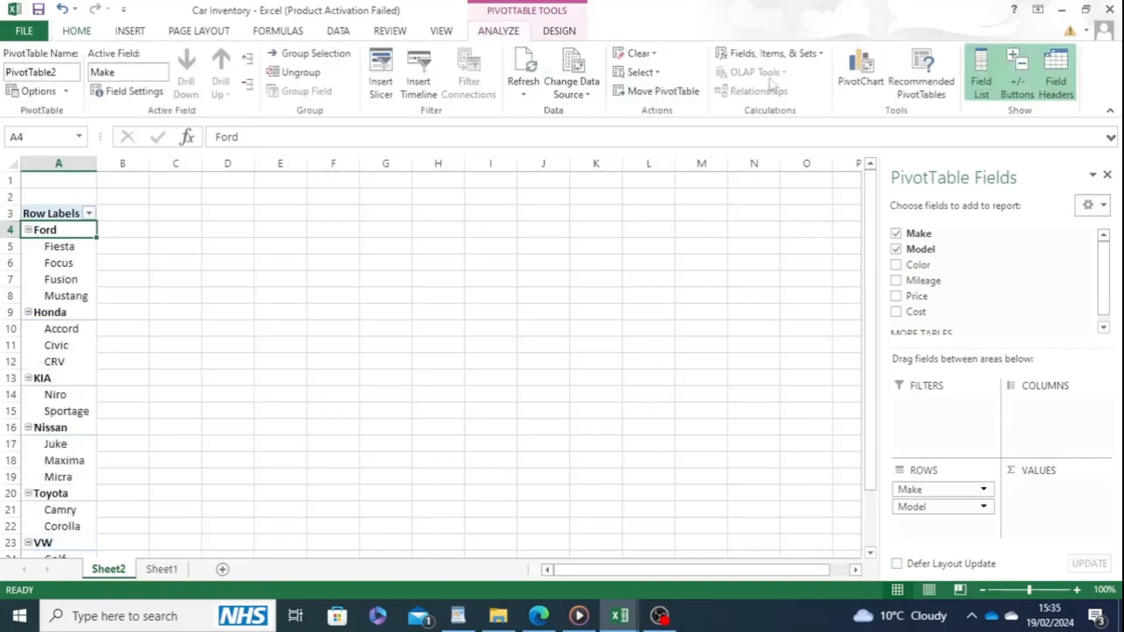
{"action": "left_click", "coordinate": [248, 86]}
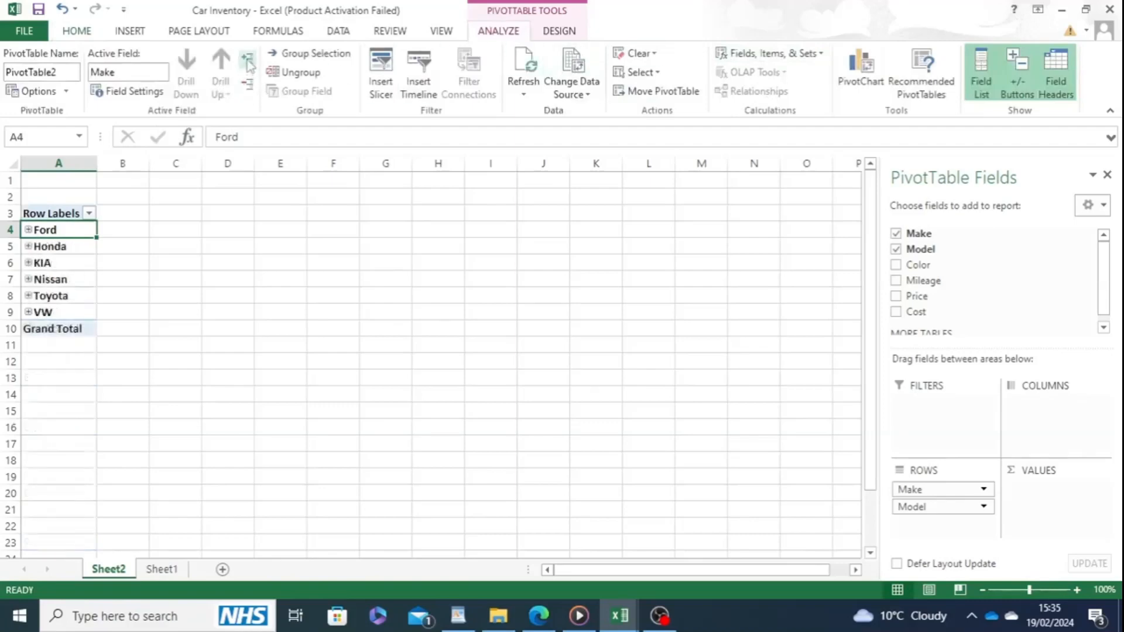
{"action": "left_click", "coordinate": [248, 61]}
{"action": "left_click", "coordinate": [249, 85]}
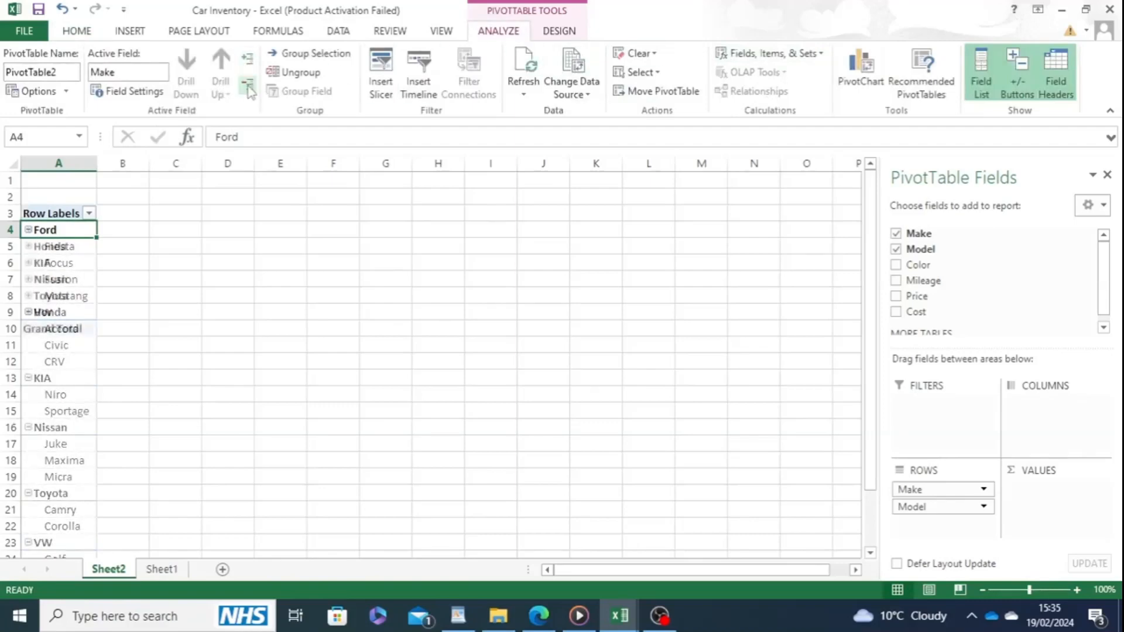
{"action": "left_click", "coordinate": [248, 65]}
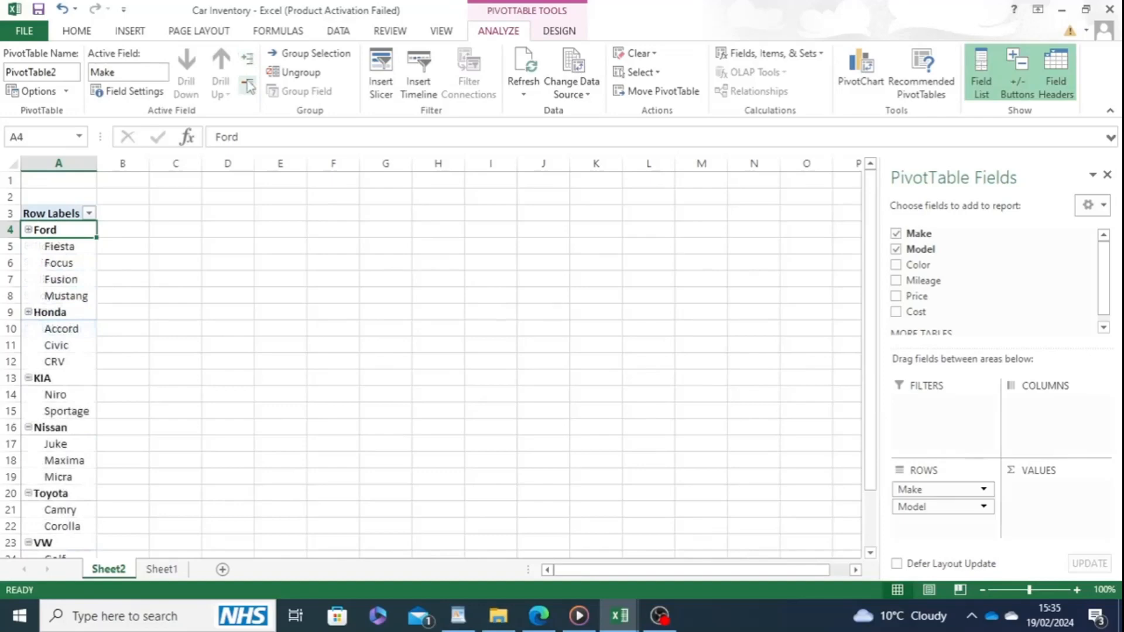
Step: Add the Color field to the Columns area and a count of Make to the Values area, with all makes collapsed
{"action": "left_click_drag", "start_coordinate": [913, 266], "coordinate": [995, 412]}
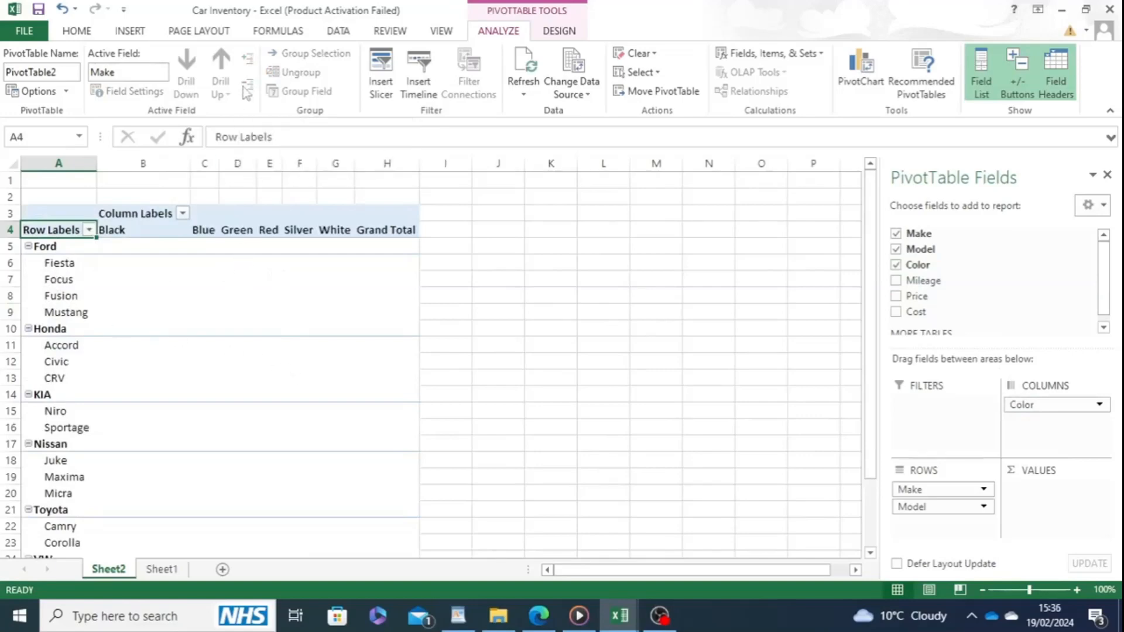
{"action": "key", "text": "Down"}
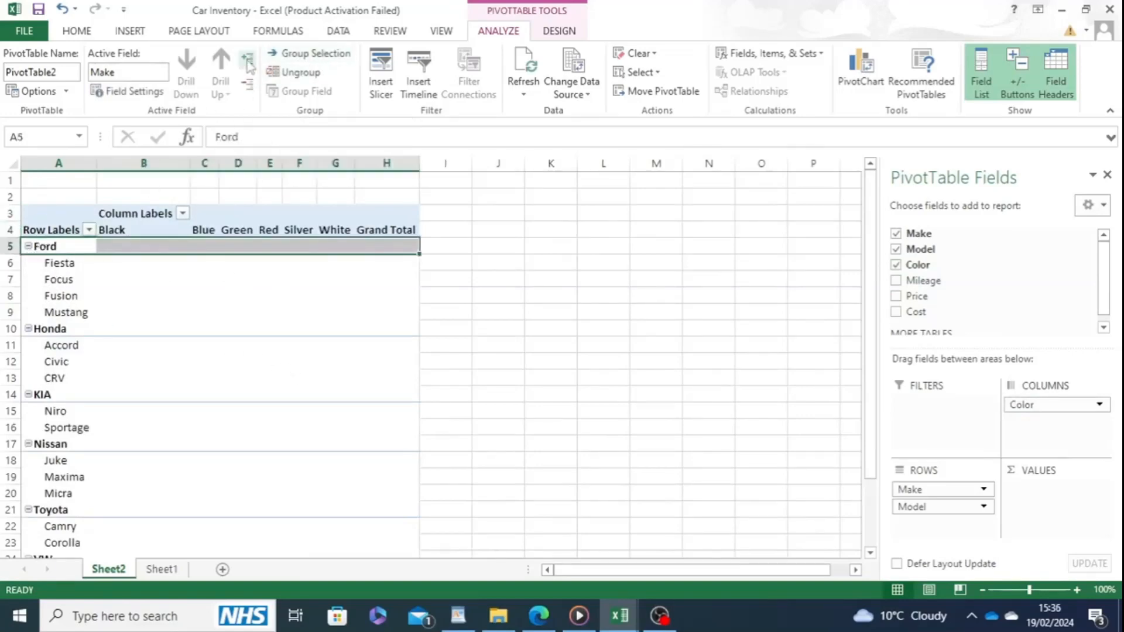
{"action": "left_click", "coordinate": [248, 84]}
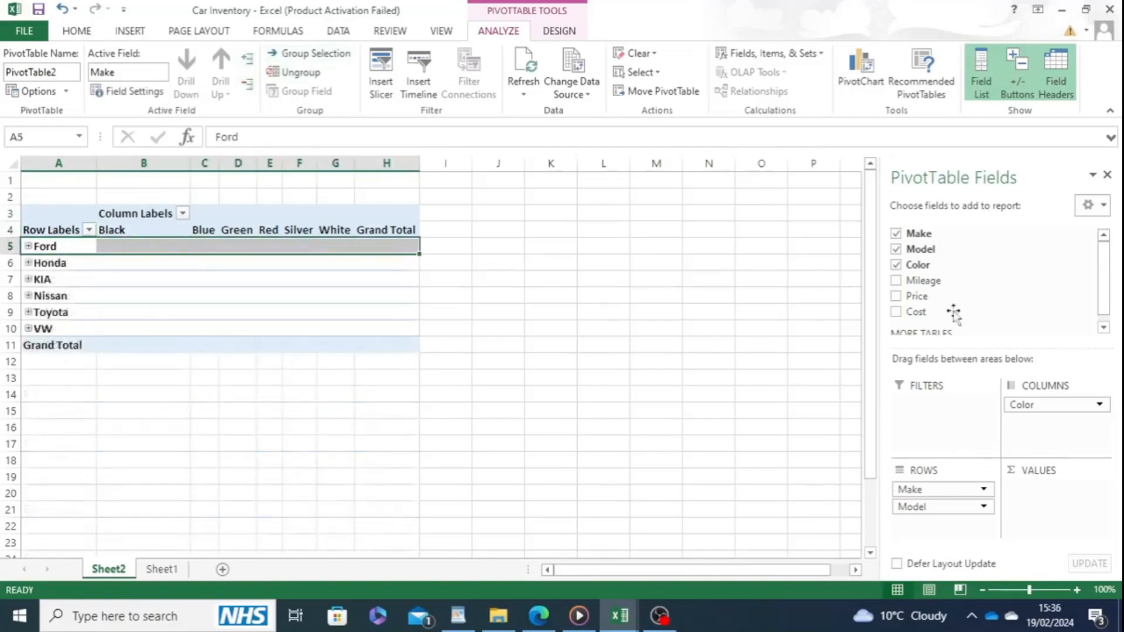
{"action": "left_click_drag", "start_coordinate": [965, 237], "coordinate": [1064, 515]}
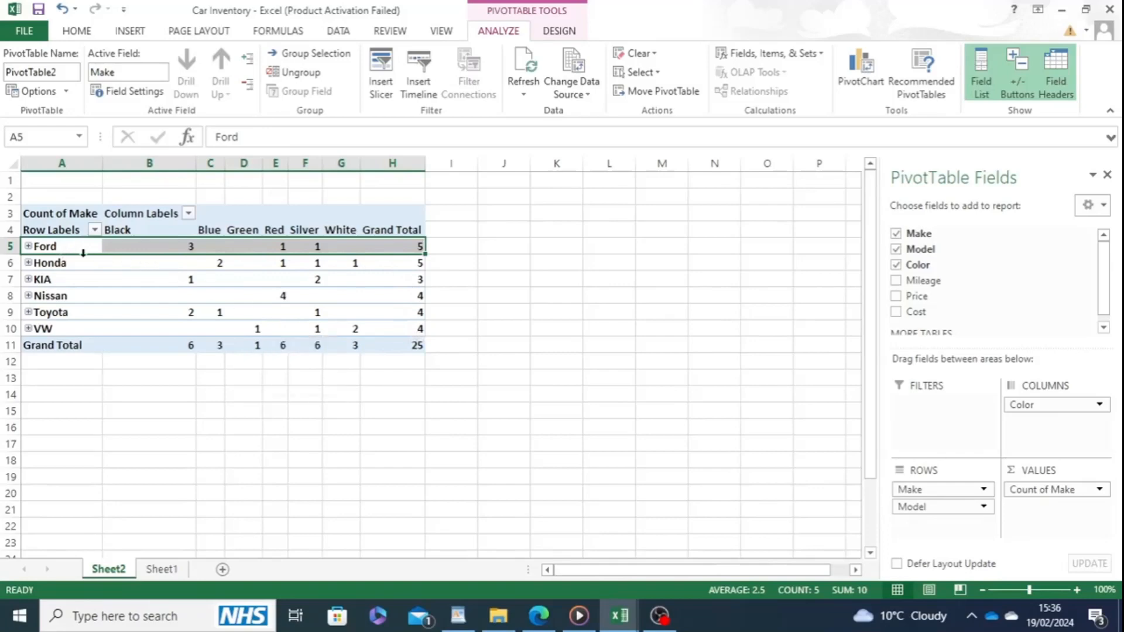
Step: Examine the Ford and Honda counts by colour and their grand totals, and briefly expand Ford to check its models
{"action": "left_click", "coordinate": [64, 249]}
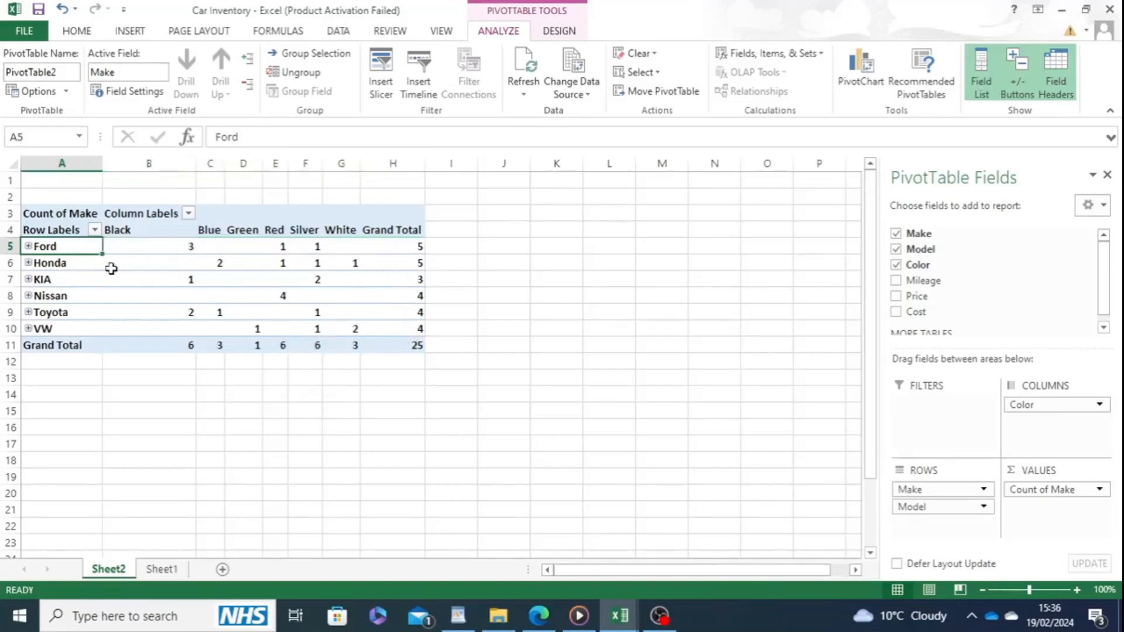
{"action": "left_click", "coordinate": [200, 246]}
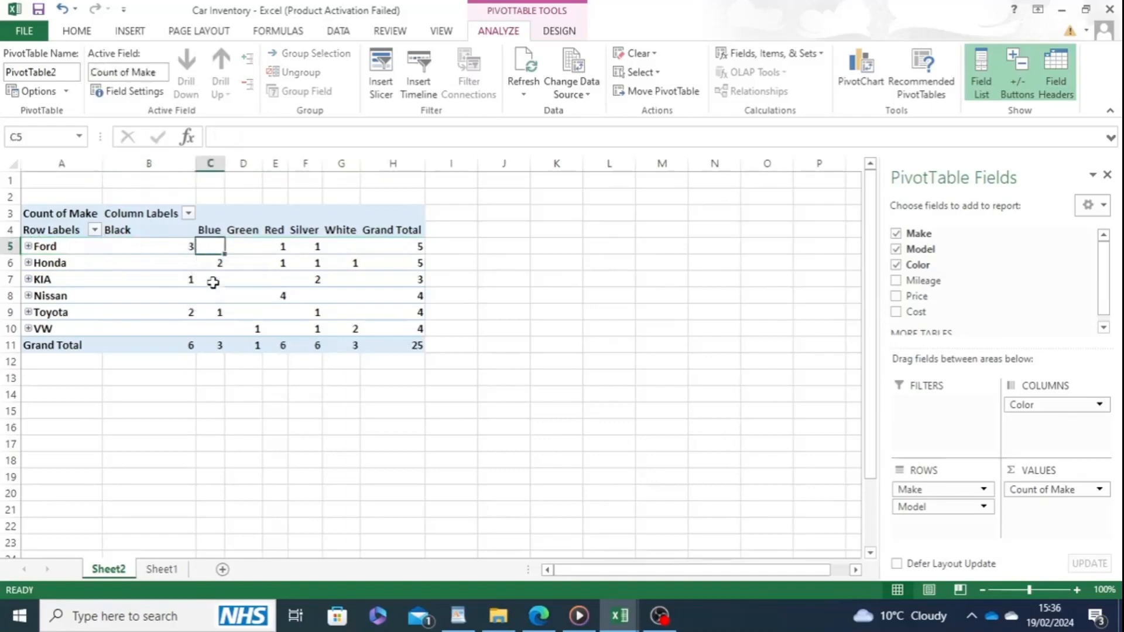
{"action": "left_click", "coordinate": [274, 246]}
{"action": "left_click", "coordinate": [313, 246]}
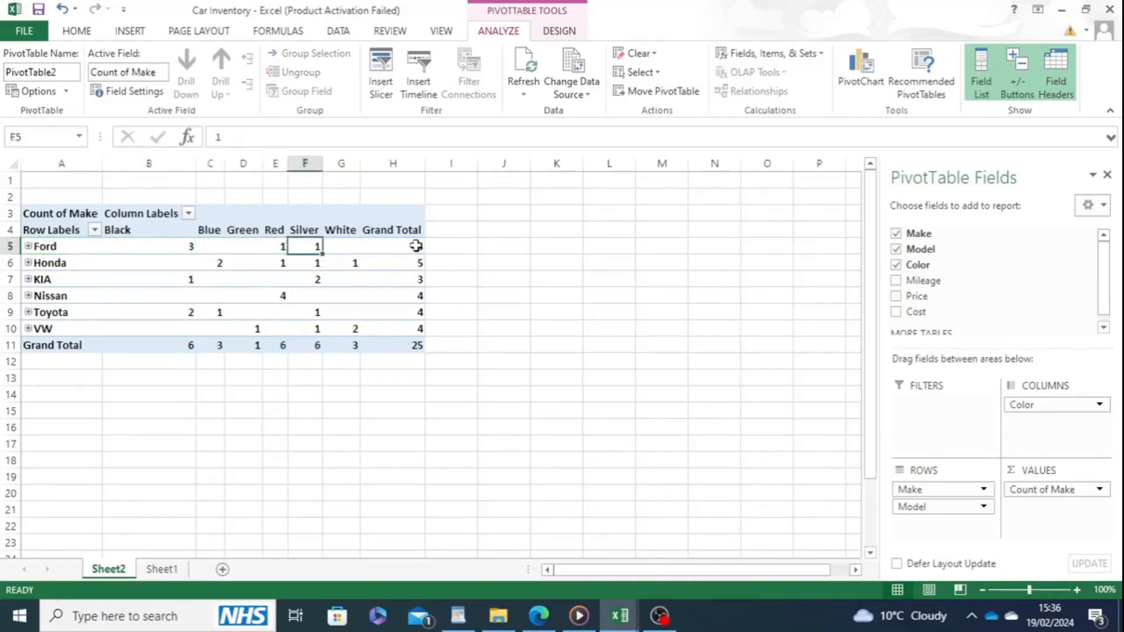
{"action": "mouse_move", "coordinate": [415, 246]}
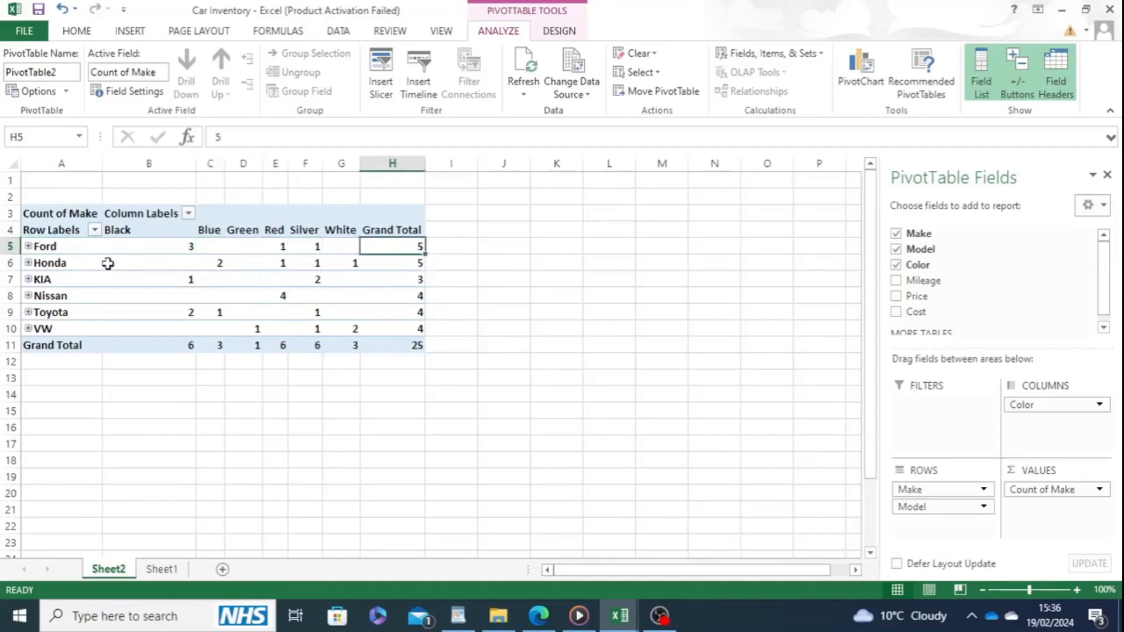
{"action": "left_click", "coordinate": [76, 263]}
{"action": "left_click", "coordinate": [211, 263]}
{"action": "left_click", "coordinate": [282, 265]}
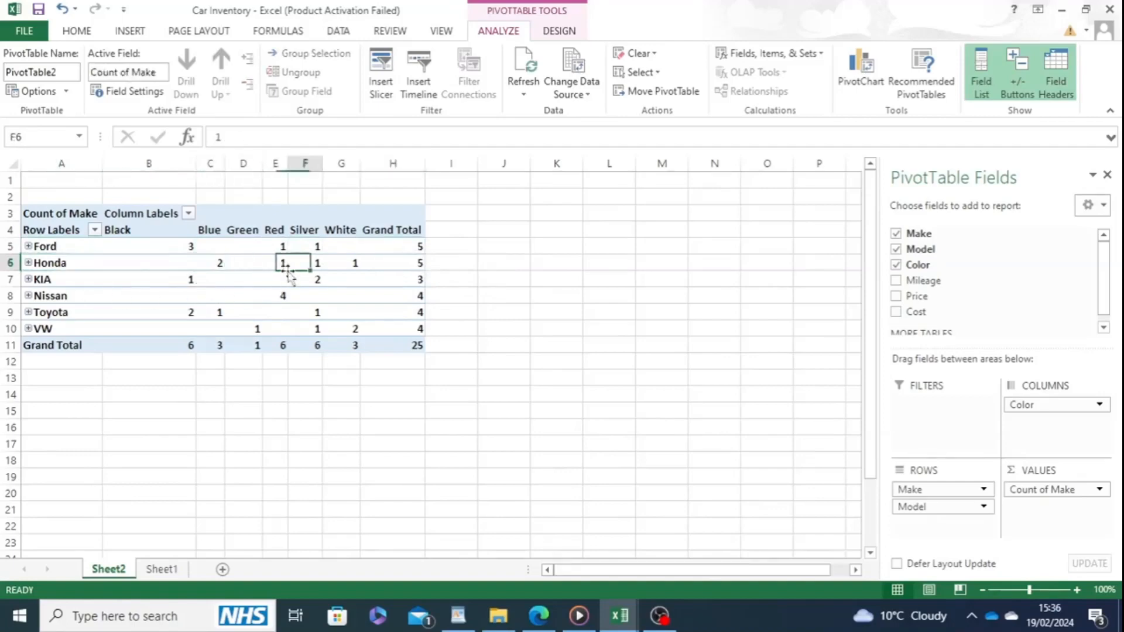
{"action": "left_click", "coordinate": [317, 264]}
{"action": "left_click", "coordinate": [354, 264]}
{"action": "left_click", "coordinate": [414, 262]}
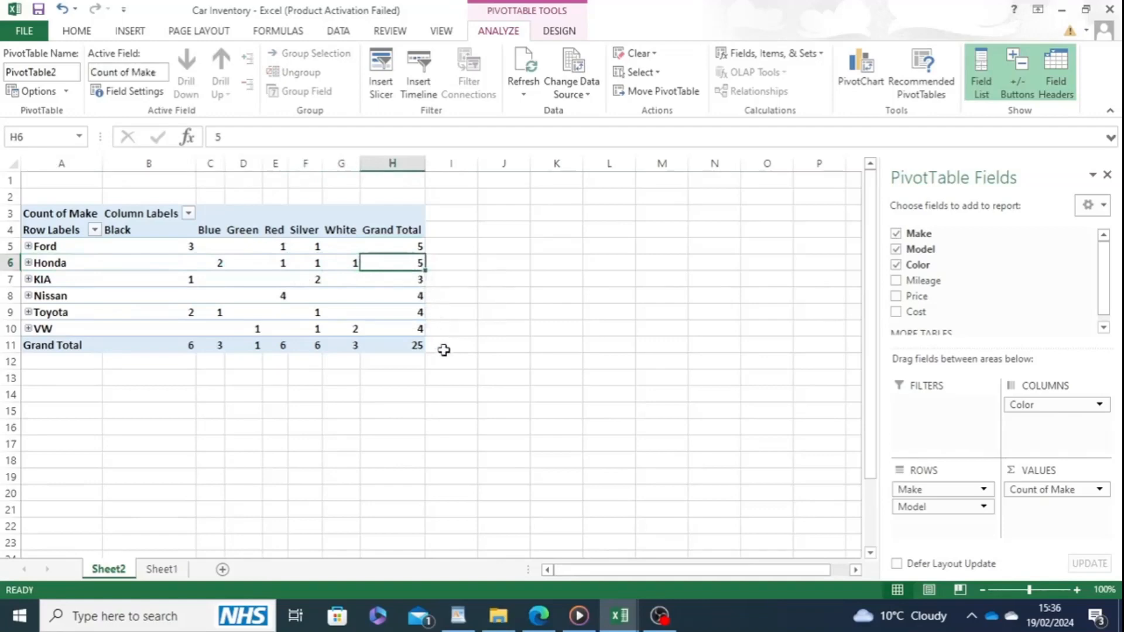
{"action": "left_click", "coordinate": [29, 247]}
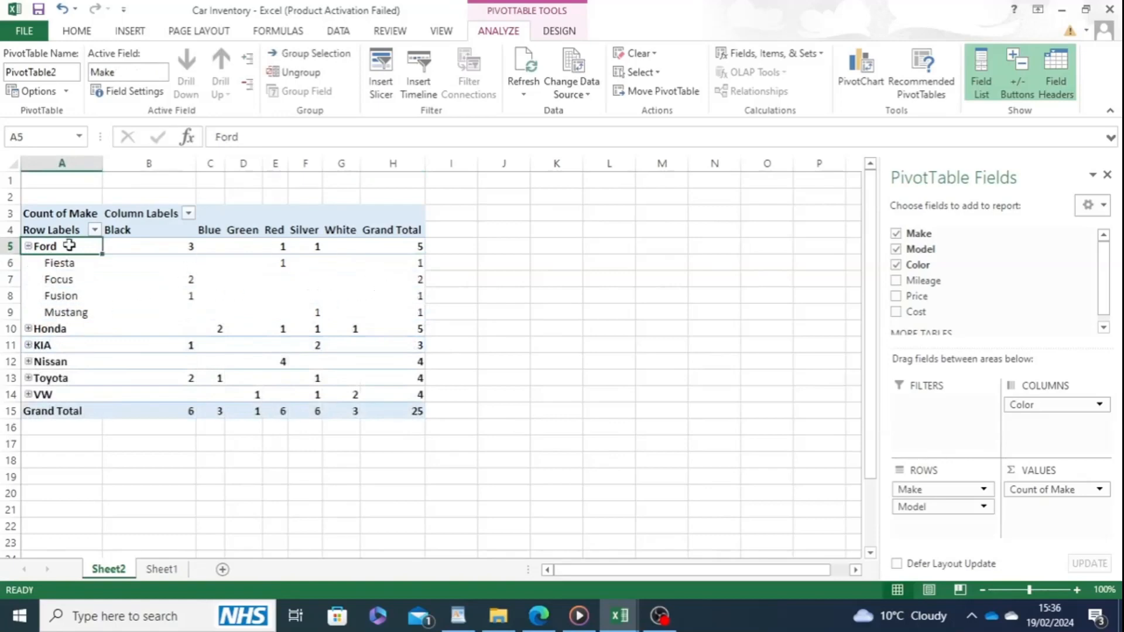
{"action": "left_click", "coordinate": [29, 247]}
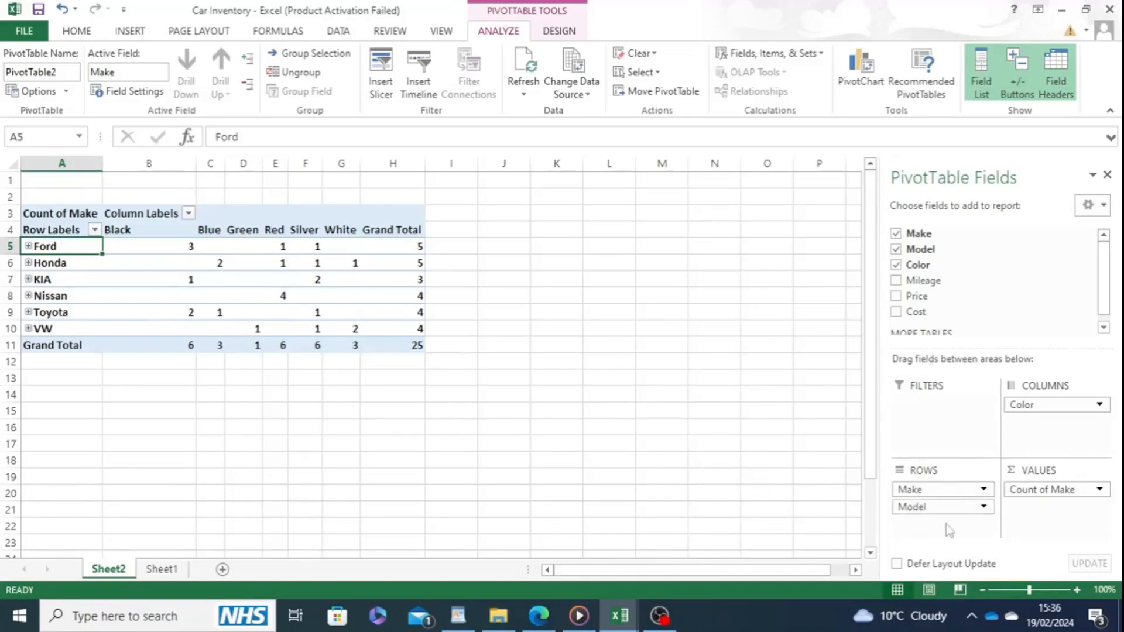
Step: Remove the Model, Count of Make and Color fields from the PivotTable, keeping only Make in the Rows area
{"action": "left_click_drag", "start_coordinate": [939, 509], "coordinate": [762, 500]}
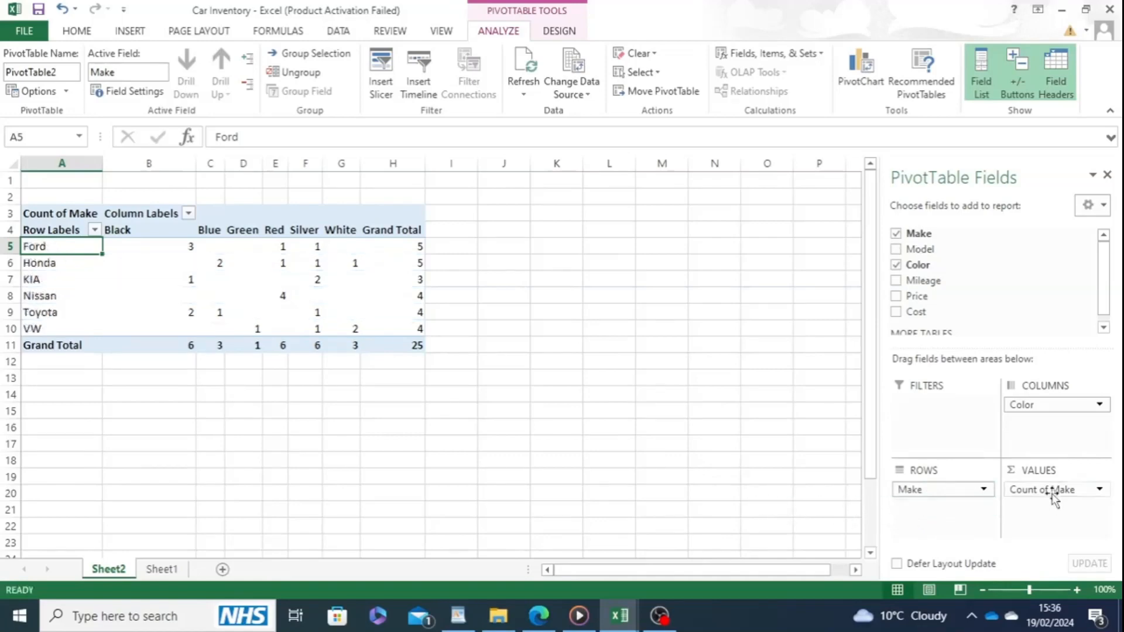
{"action": "left_click_drag", "start_coordinate": [1054, 494], "coordinate": [767, 504]}
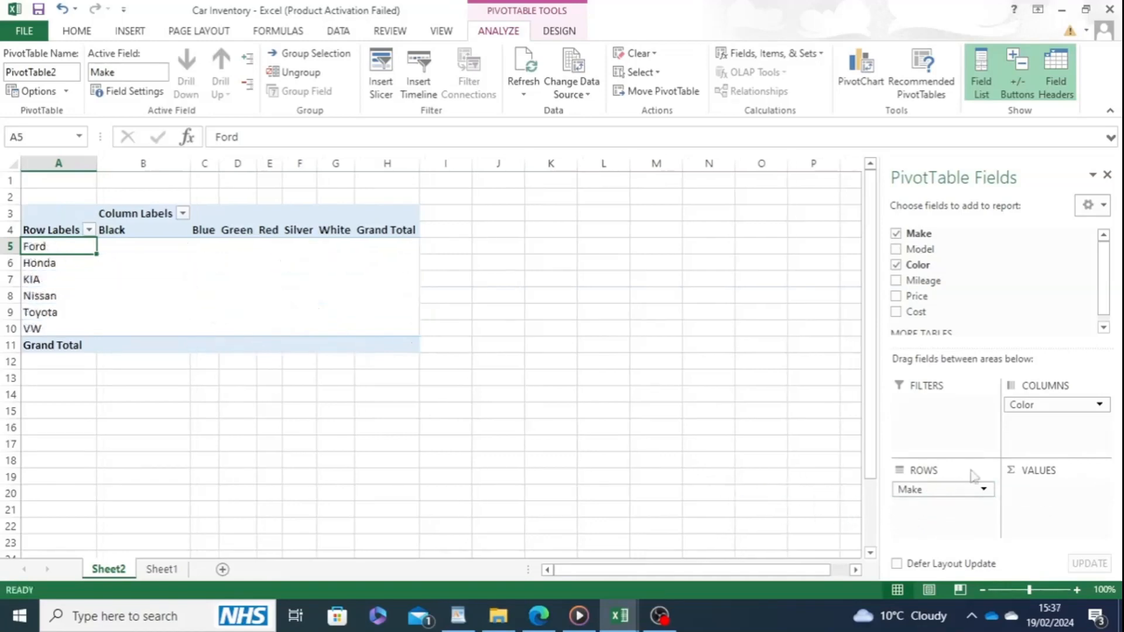
{"action": "left_click_drag", "start_coordinate": [1026, 407], "coordinate": [718, 416]}
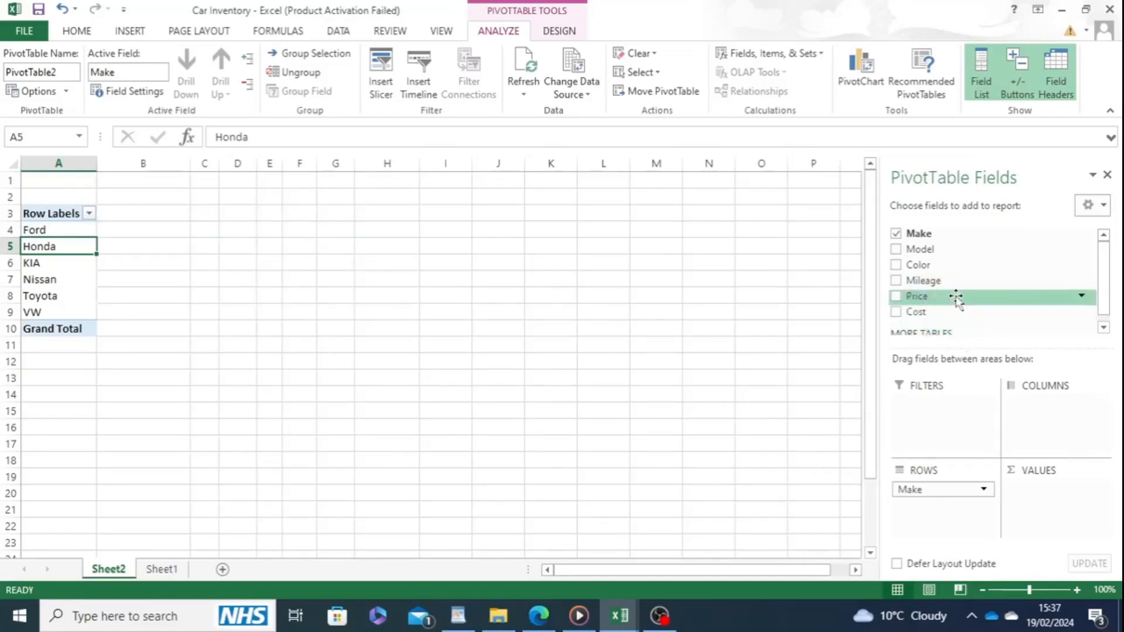
Step: Add Price to the Values area as a sum and place a count of Make above it, checking Ford's row
{"action": "scroll", "coordinate": [956, 296], "scroll_direction": "down", "scroll_amount": 1}
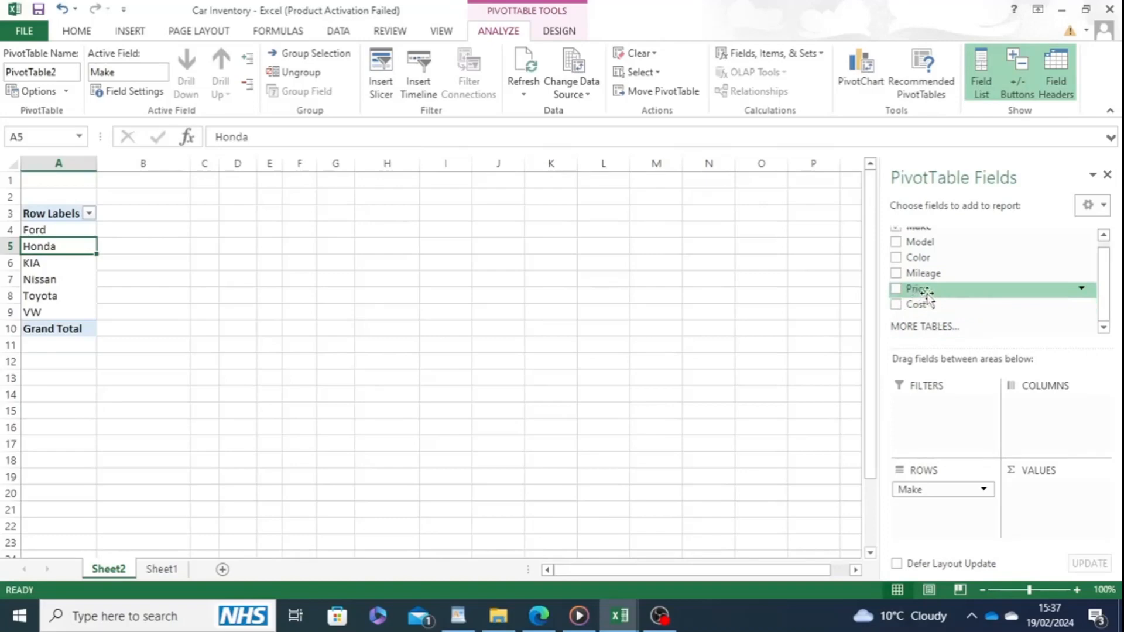
{"action": "left_click_drag", "start_coordinate": [926, 295], "coordinate": [1034, 498]}
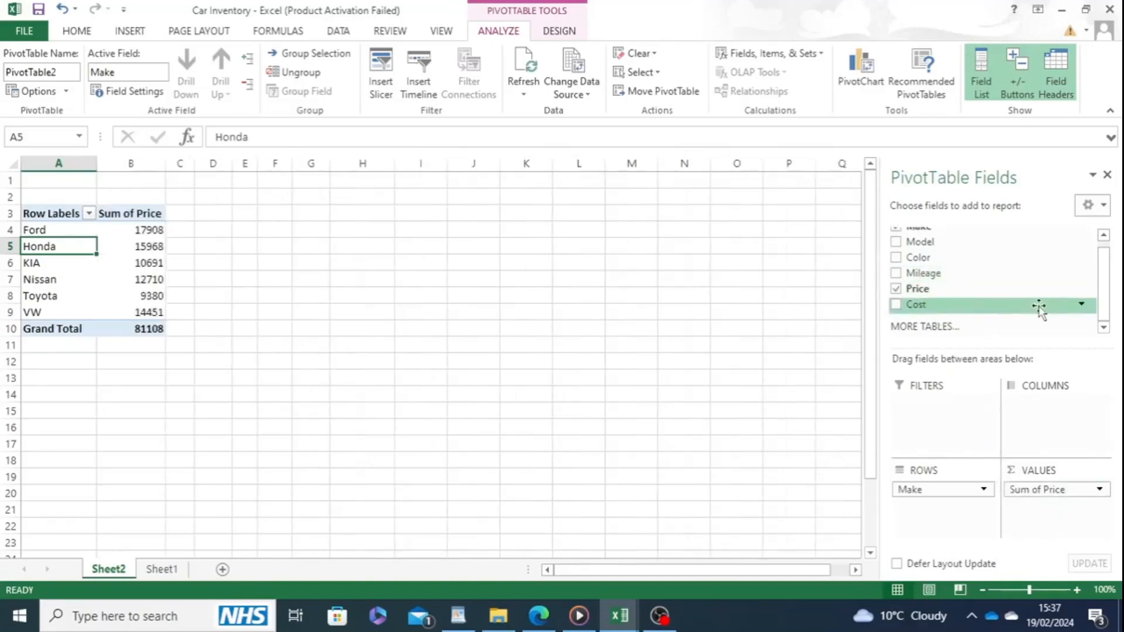
{"action": "left_click", "coordinate": [150, 230]}
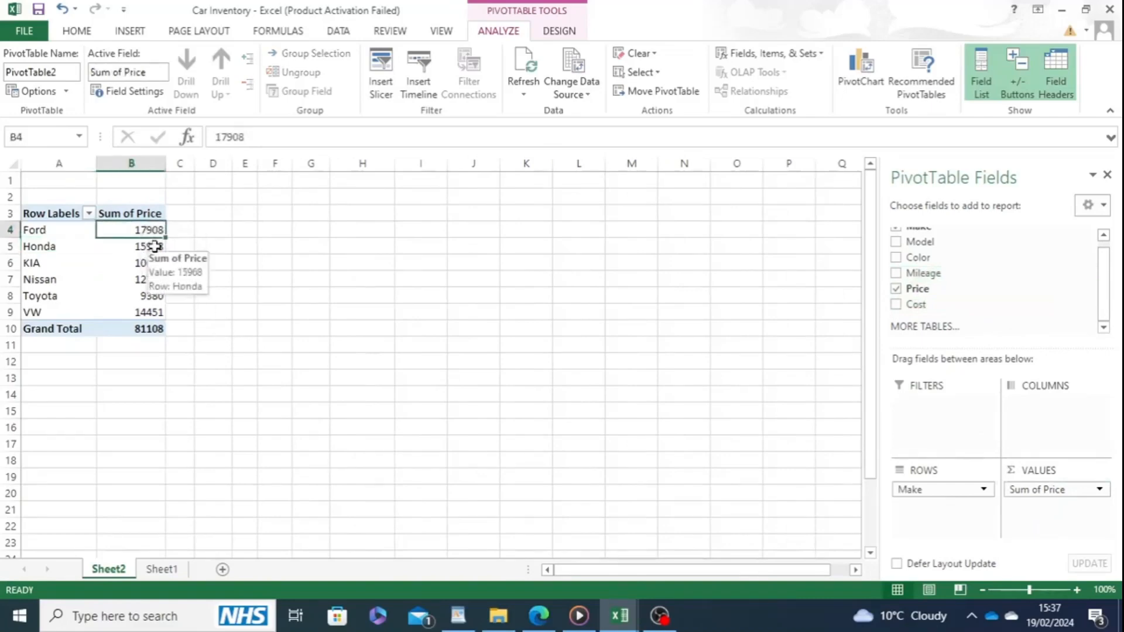
{"action": "scroll", "coordinate": [999, 279], "scroll_direction": "up", "scroll_amount": 1}
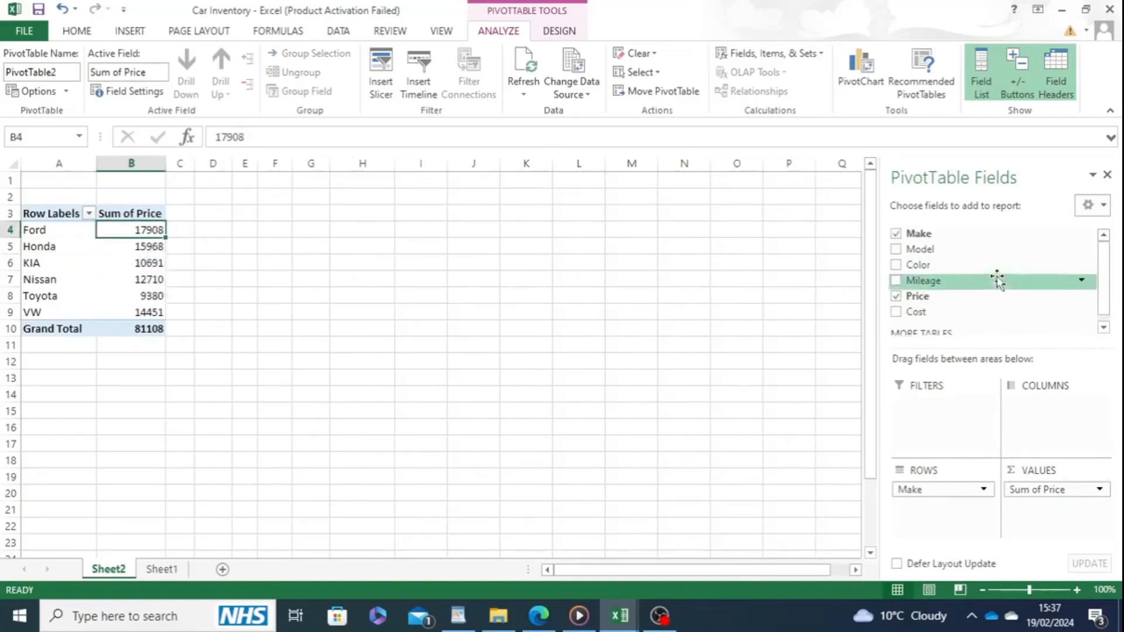
{"action": "left_click_drag", "start_coordinate": [911, 234], "coordinate": [1062, 488]}
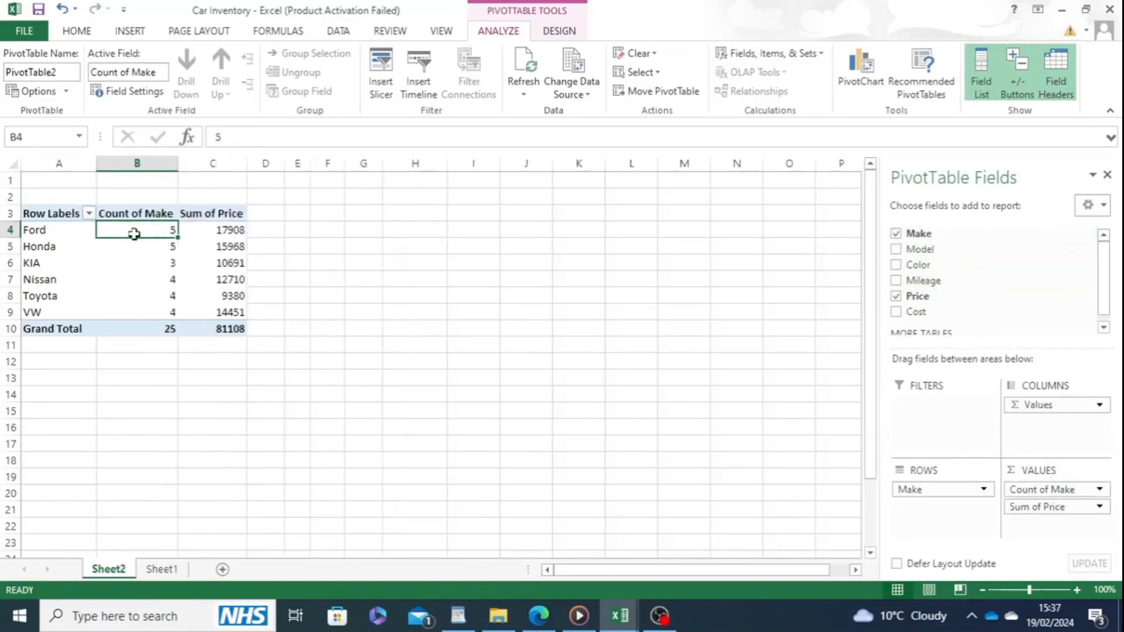
{"action": "left_click", "coordinate": [244, 234]}
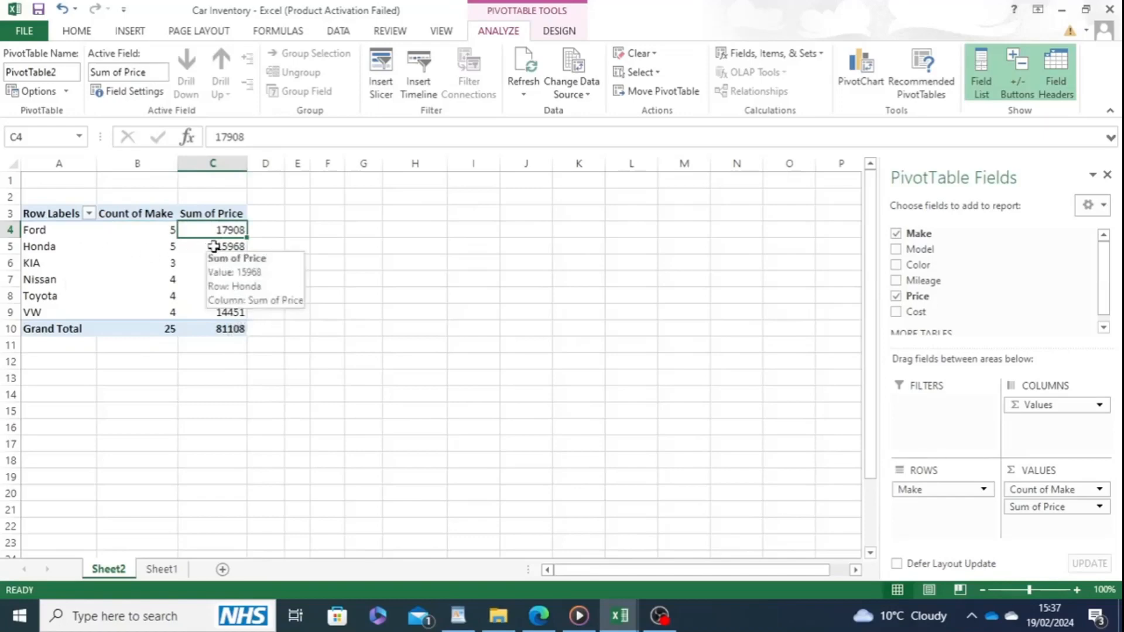
Step: Add the Cost field as a sum beneath Sum of Price in the Values area and check Ford's count, price and cost
{"action": "scroll", "coordinate": [974, 276], "scroll_direction": "down", "scroll_amount": 1}
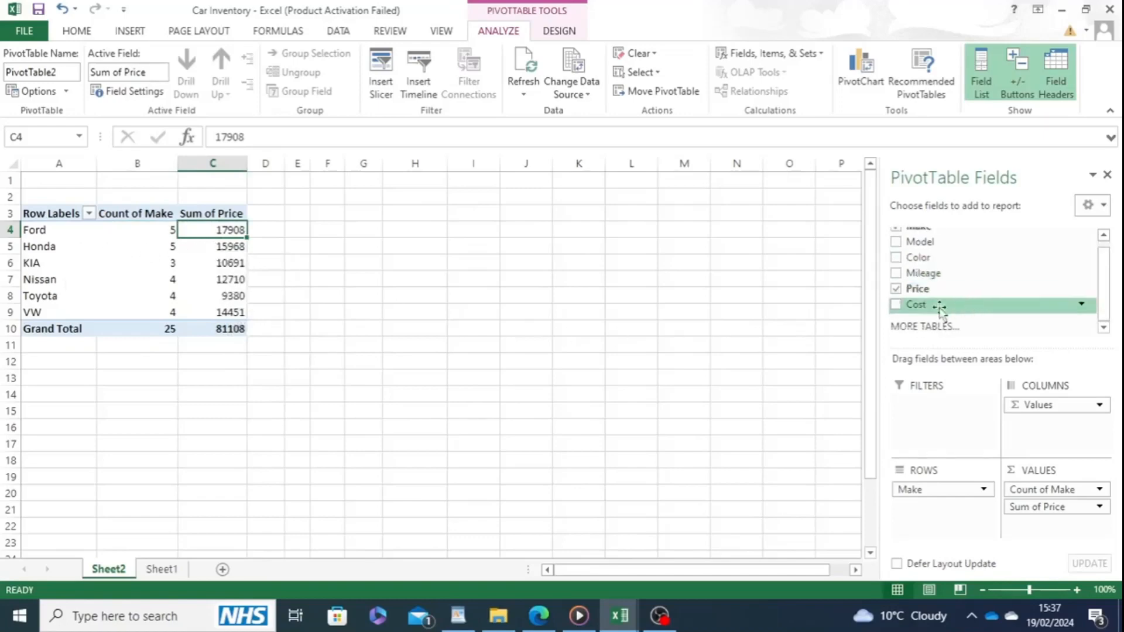
{"action": "left_click_drag", "start_coordinate": [936, 304], "coordinate": [1051, 530]}
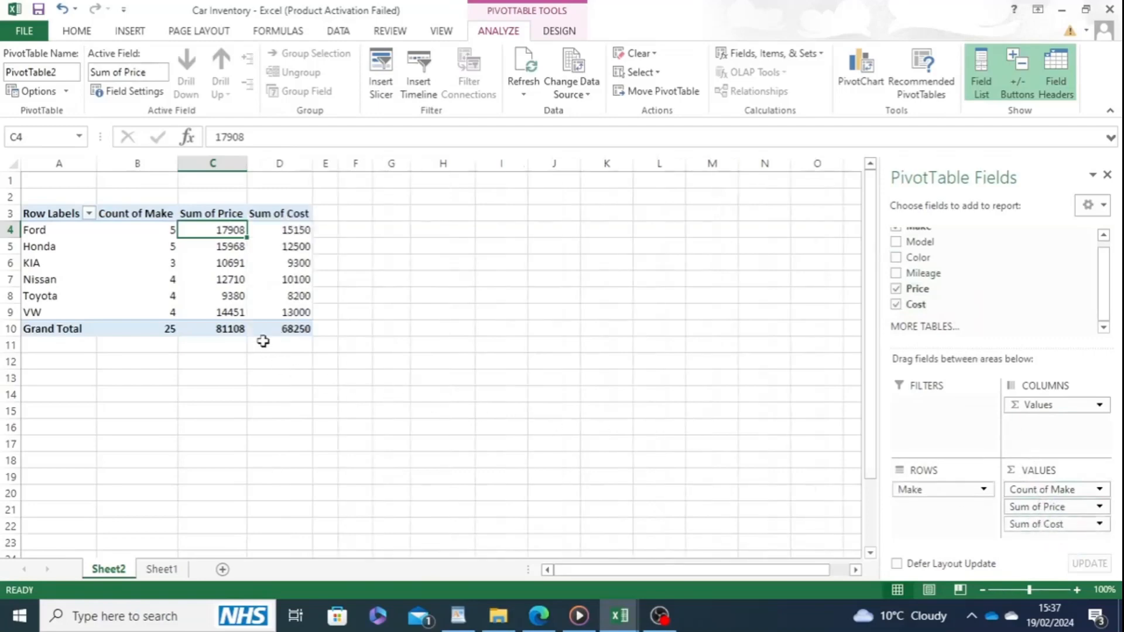
{"action": "left_click", "coordinate": [167, 230]}
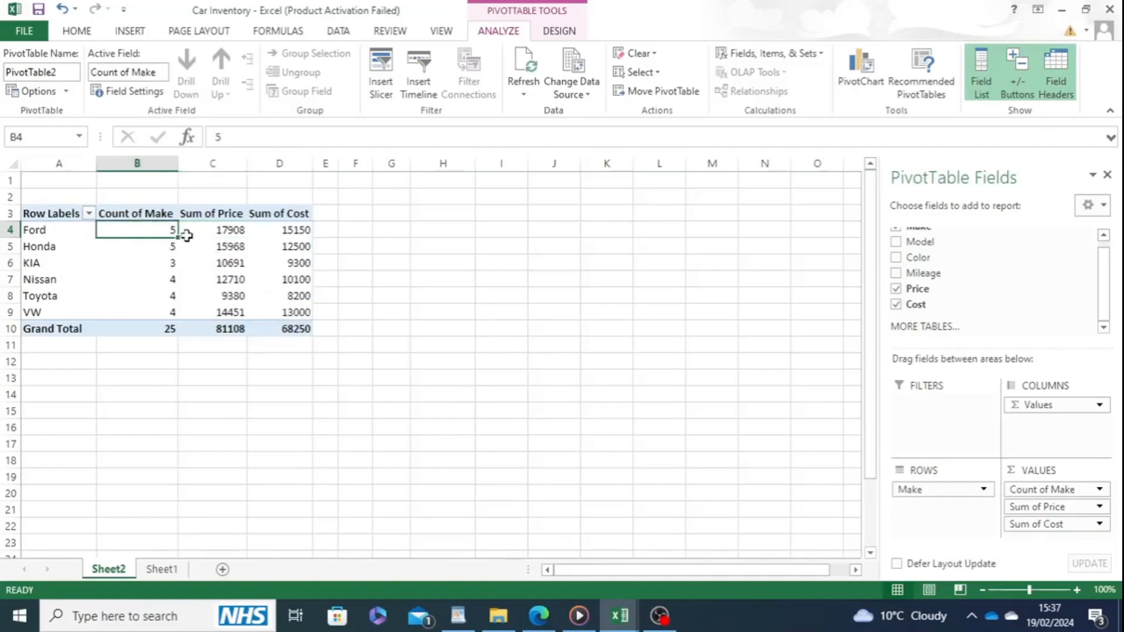
{"action": "left_click", "coordinate": [244, 233]}
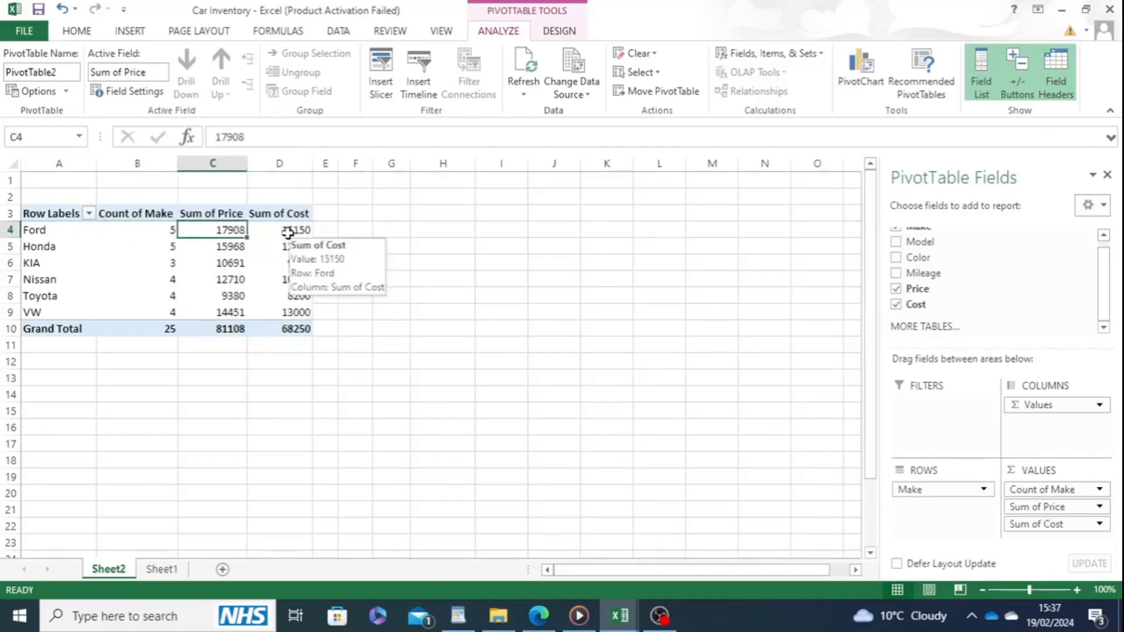
{"action": "left_click", "coordinate": [286, 232]}
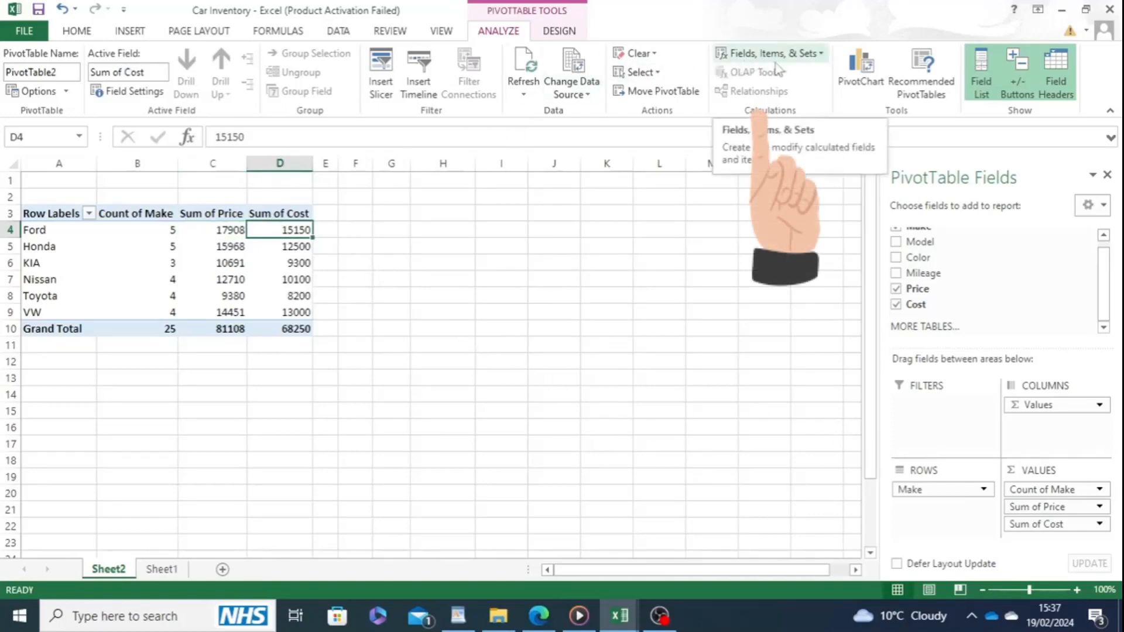
Step: Insert a calculated field named Profit Margin with the formula = Price - Cost into the PivotTable
{"action": "left_click", "coordinate": [816, 54]}
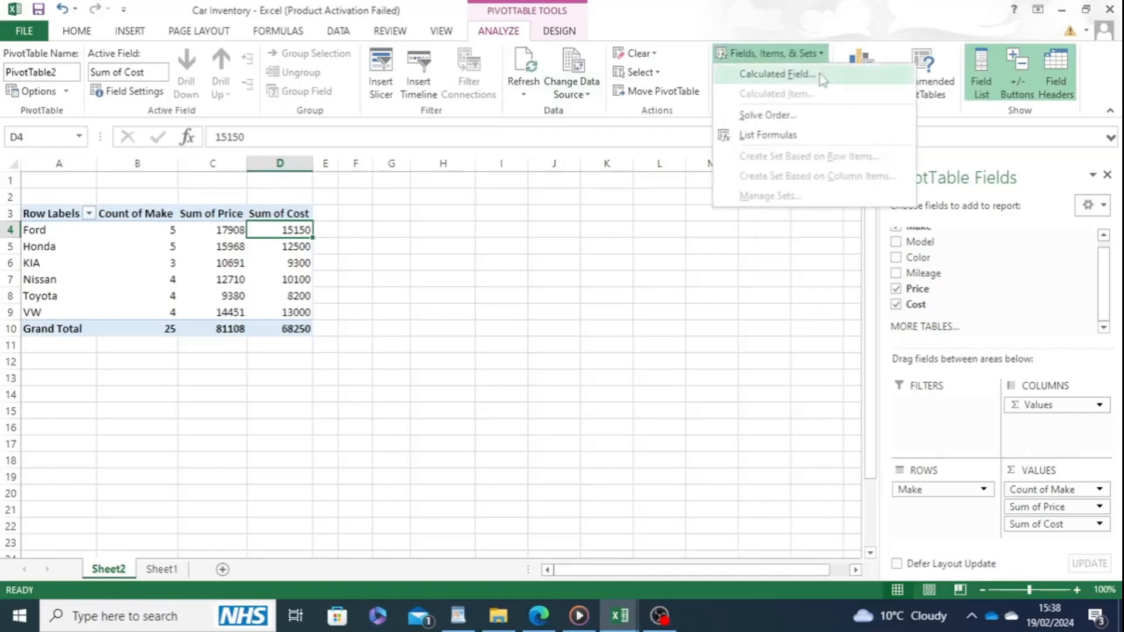
{"action": "left_click", "coordinate": [779, 25]}
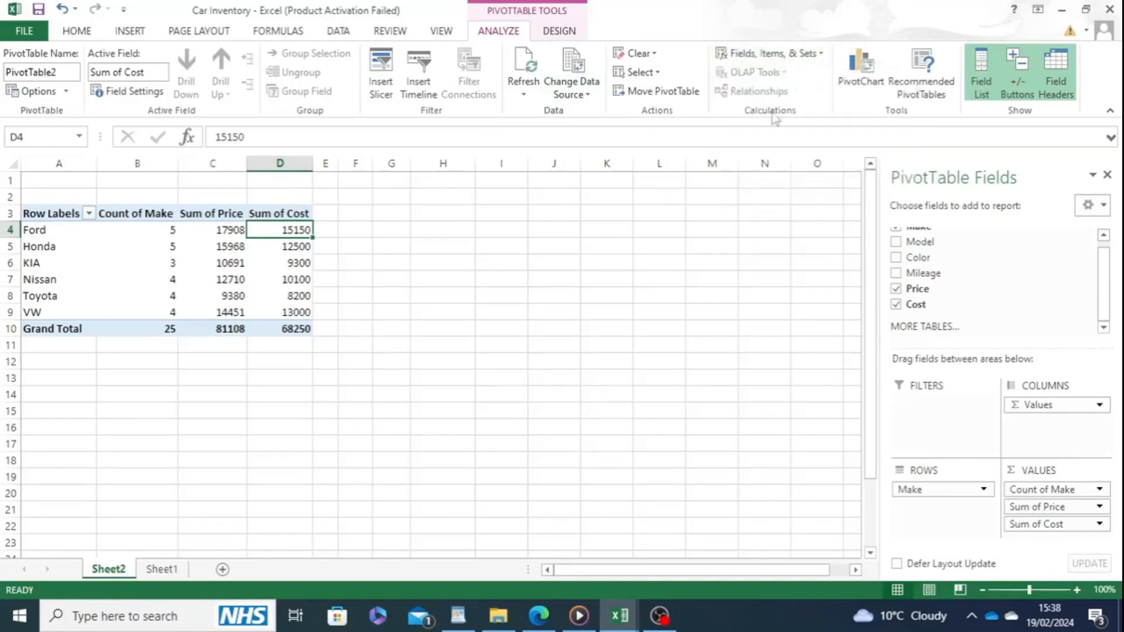
{"action": "left_click", "coordinate": [818, 54]}
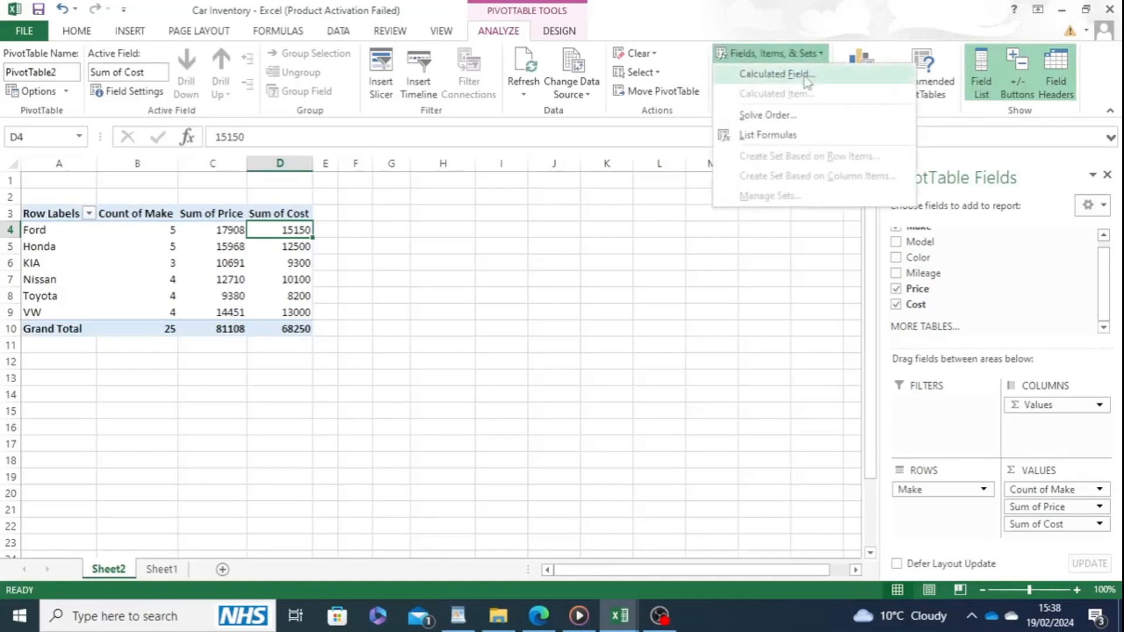
{"action": "left_click", "coordinate": [779, 75]}
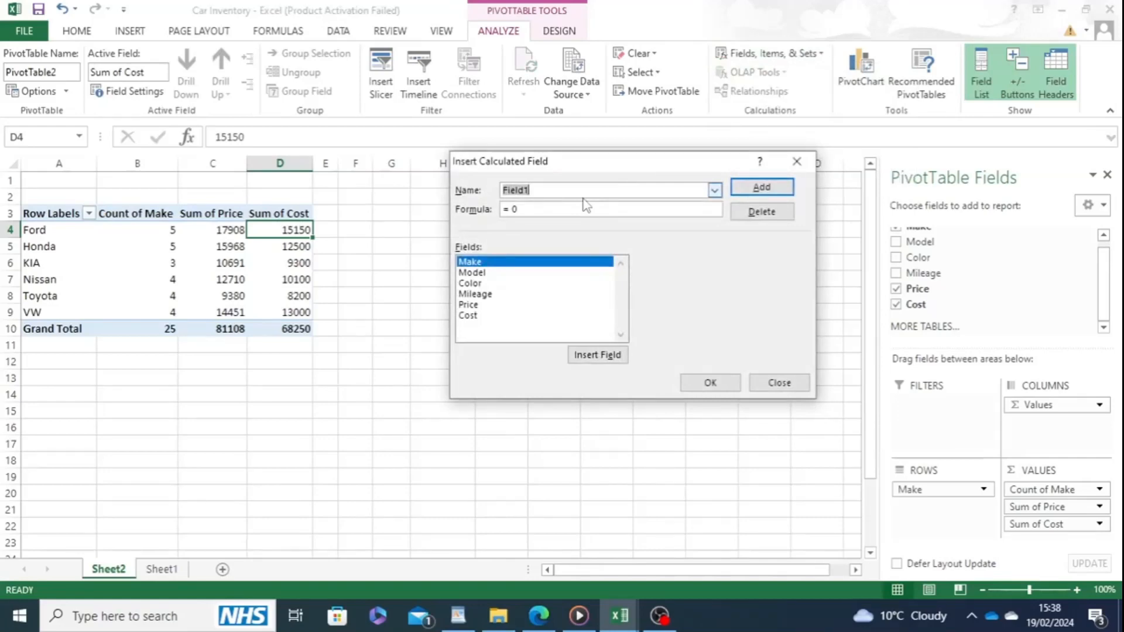
{"action": "type", "text": "Profit Margin"}
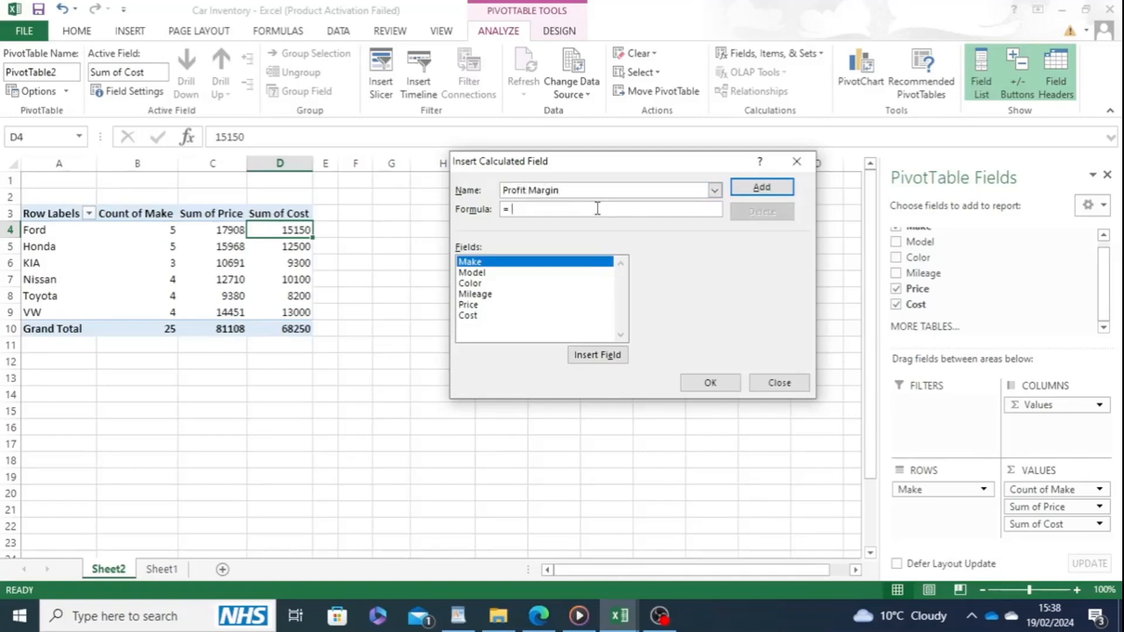
{"action": "double_click", "coordinate": [480, 305]}
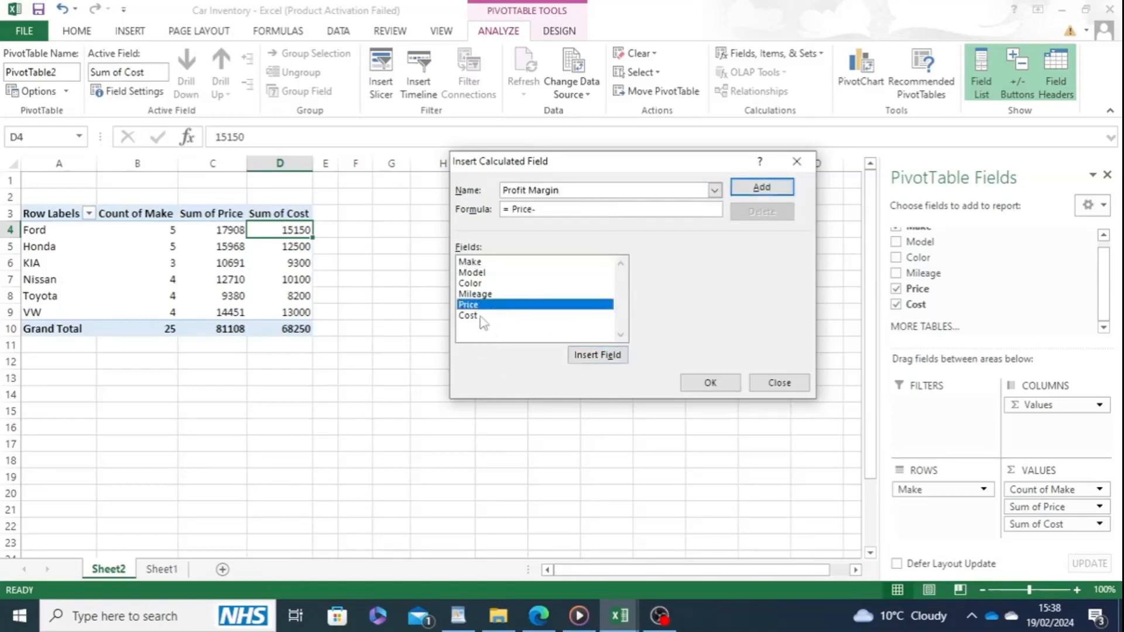
{"action": "double_click", "coordinate": [480, 316]}
{"action": "left_click", "coordinate": [767, 189]}
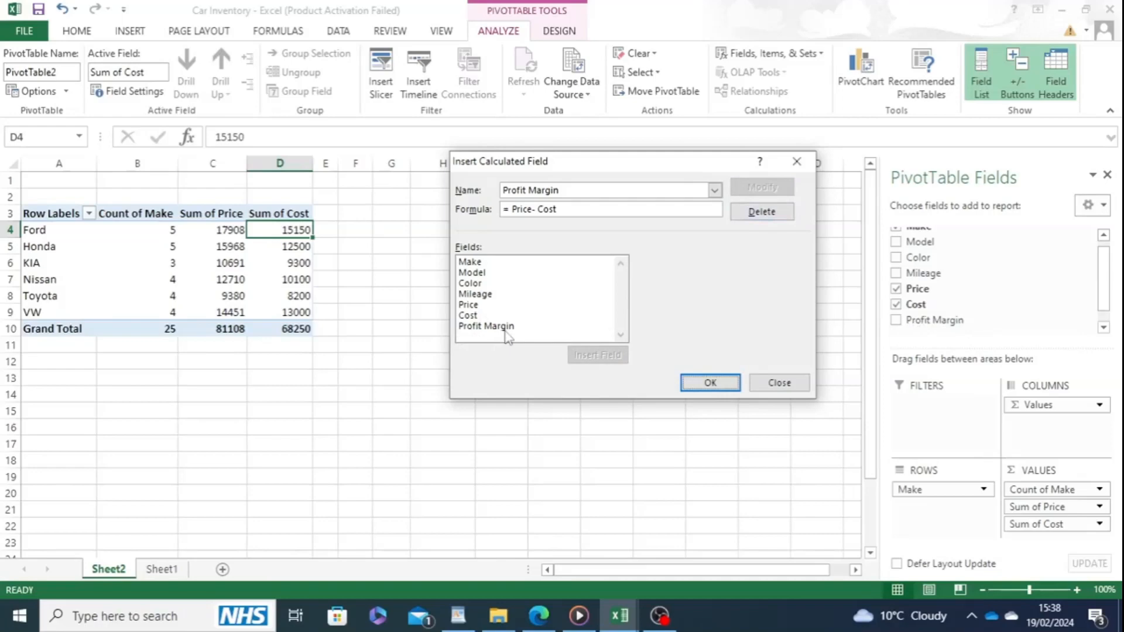
{"action": "left_click", "coordinate": [710, 383]}
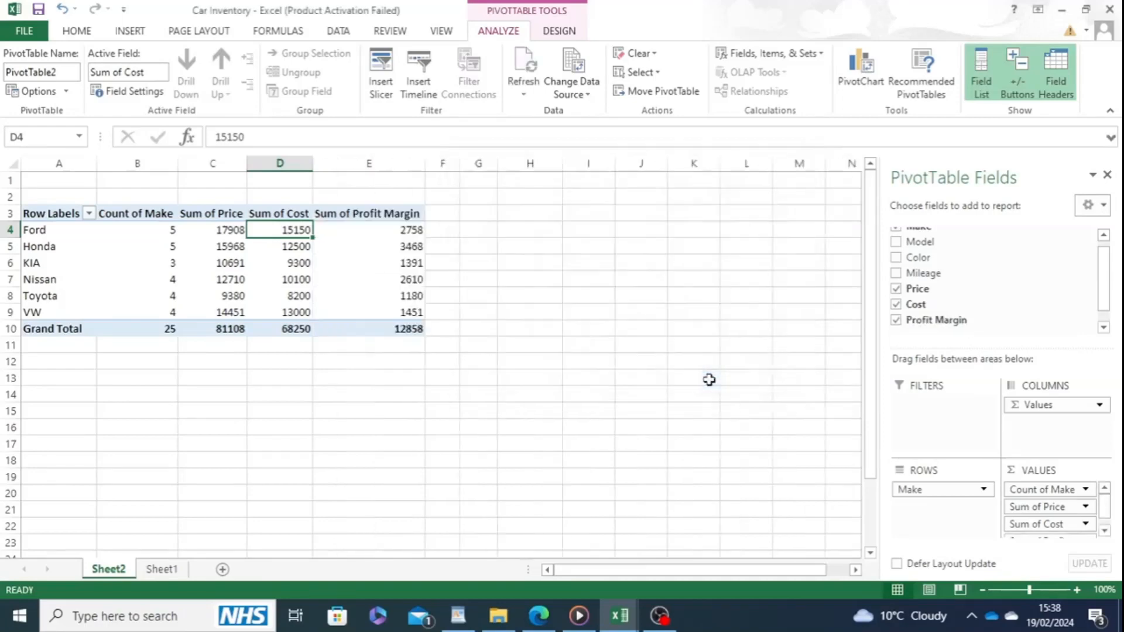
Step: Examine the Sum of Profit Margin column against Ford's price and cost, and compare the margins of the other makes
{"action": "left_click", "coordinate": [401, 230]}
{"action": "left_click", "coordinate": [335, 213]}
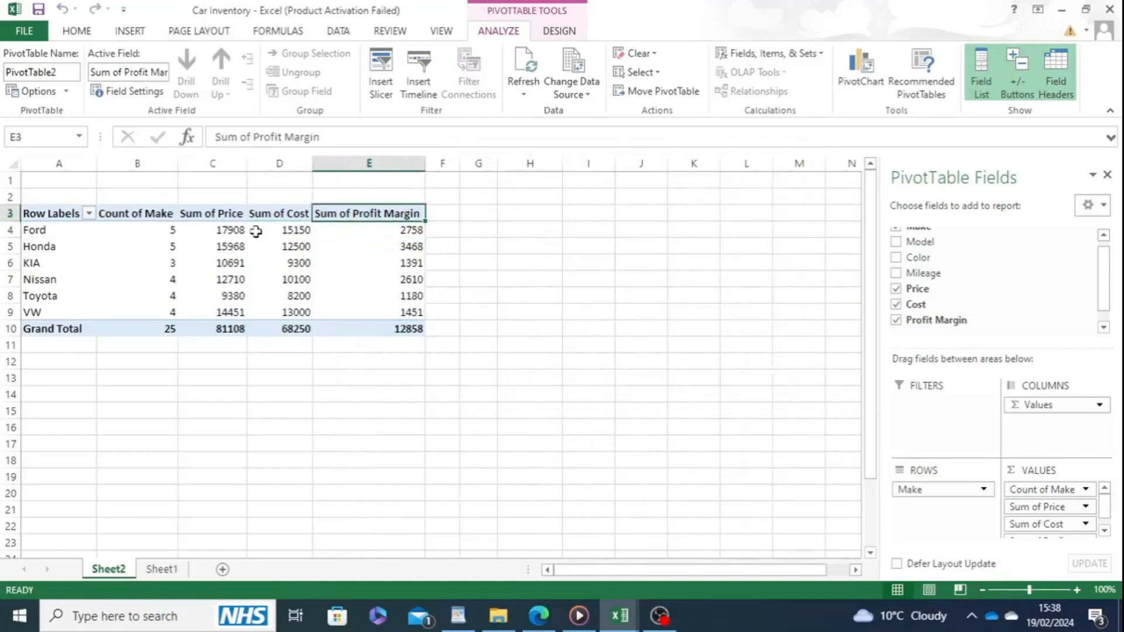
{"action": "mouse_move", "coordinate": [170, 229]}
{"action": "left_click", "coordinate": [194, 230]}
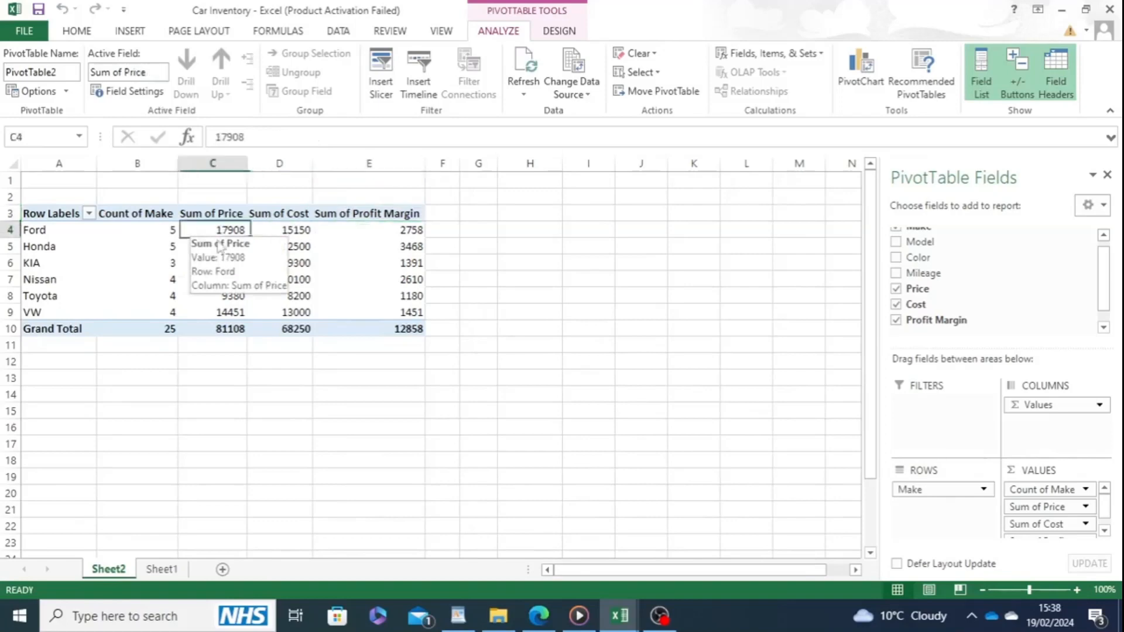
{"action": "left_click", "coordinate": [295, 232]}
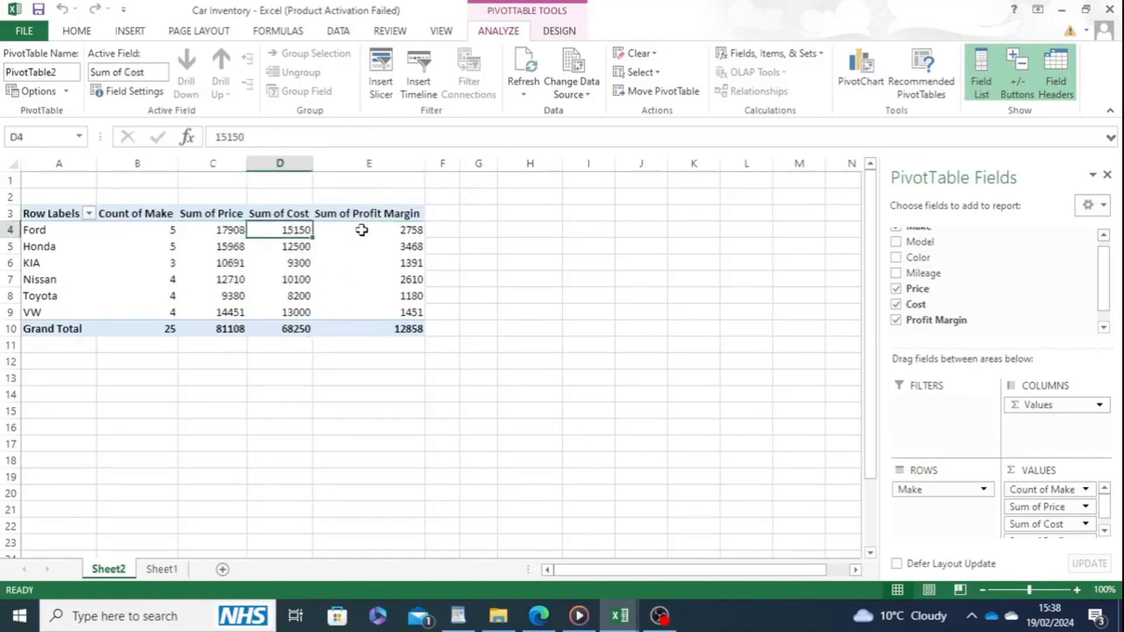
{"action": "left_click", "coordinate": [361, 230]}
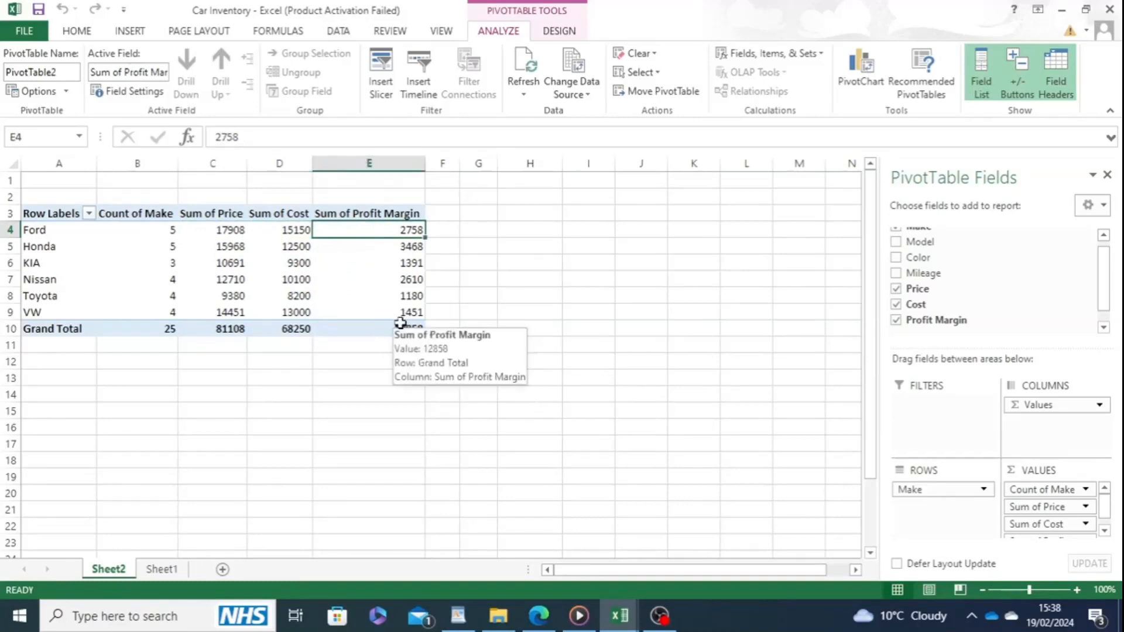
{"action": "left_click", "coordinate": [413, 261]}
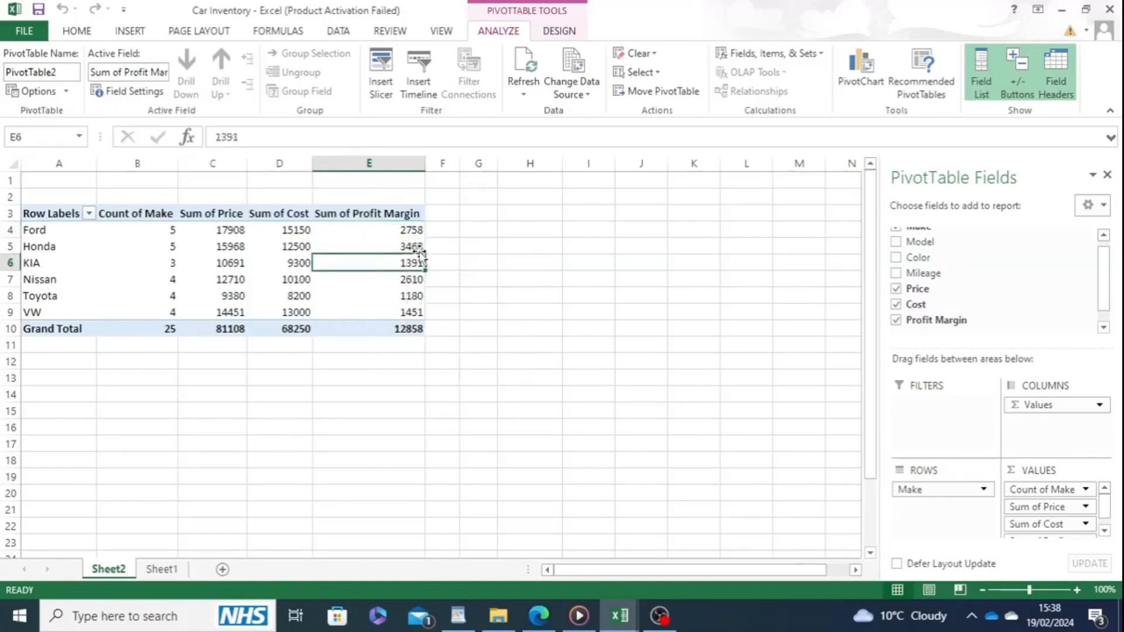
{"action": "left_click", "coordinate": [409, 230]}
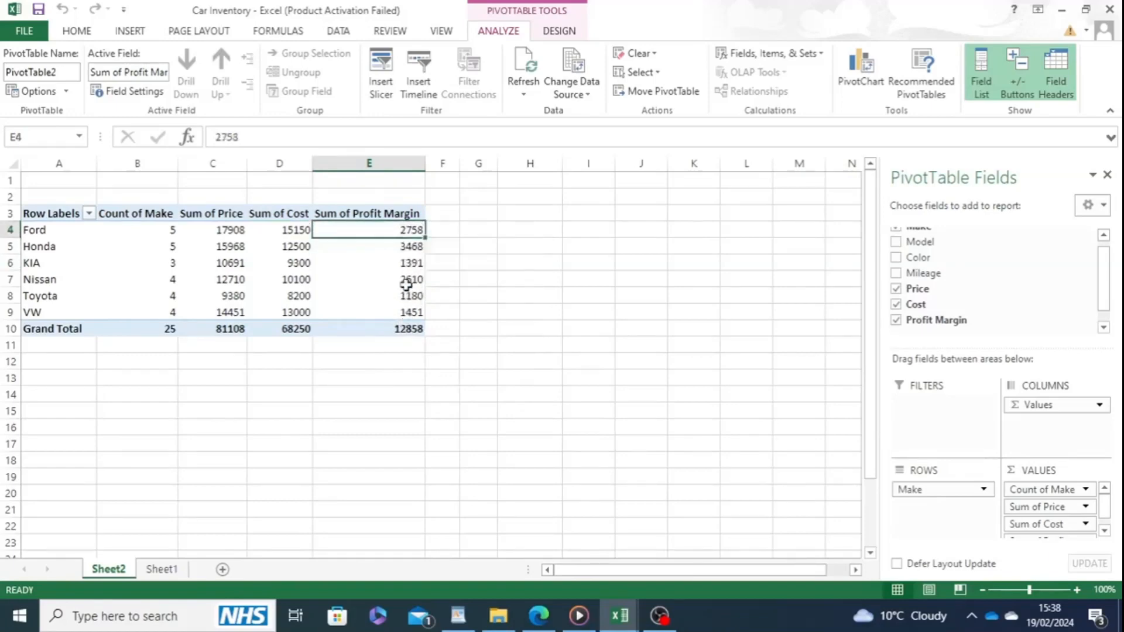
{"action": "mouse_move", "coordinate": [412, 307]}
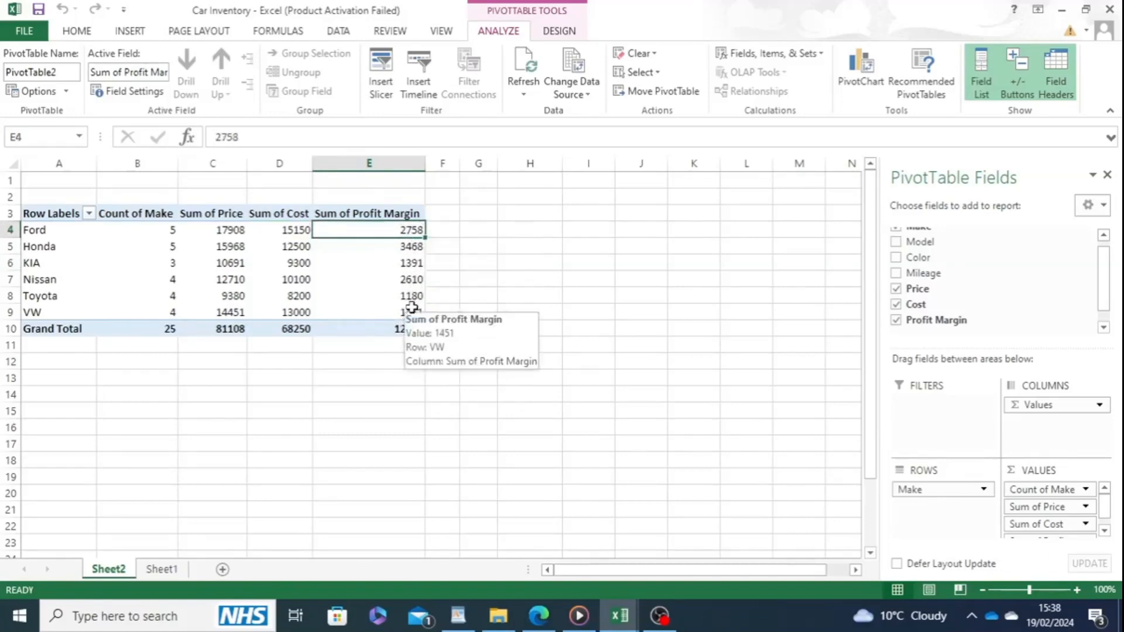
{"action": "mouse_move", "coordinate": [412, 278]}
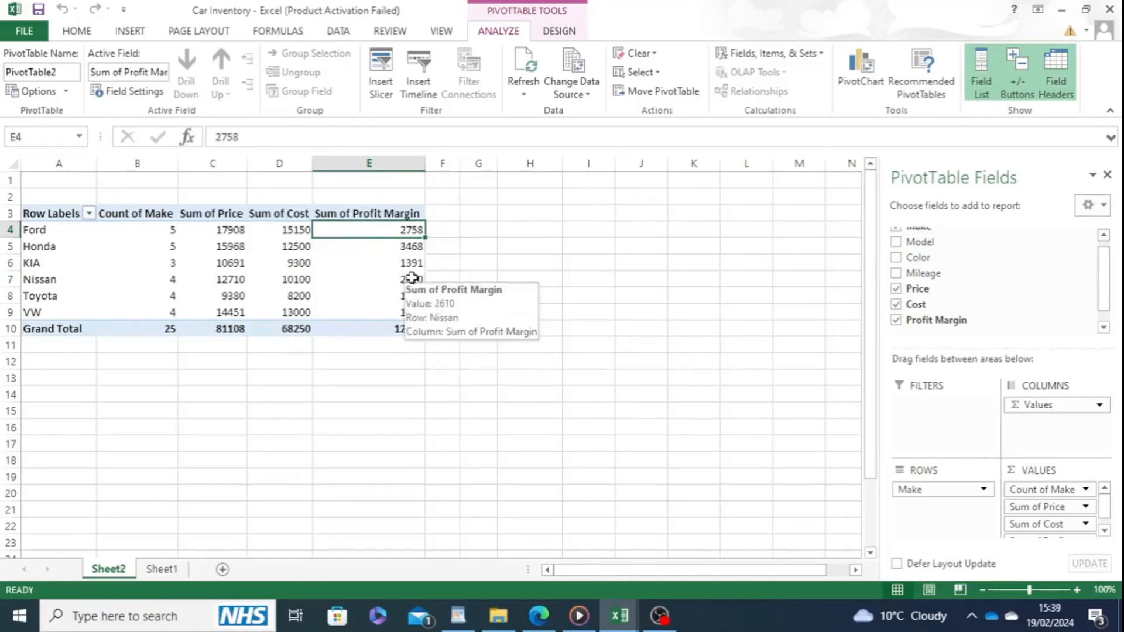
Step: Sort the makes by Sum of Profit Margin from largest to smallest and check Honda's row
{"action": "right_click", "coordinate": [402, 233]}
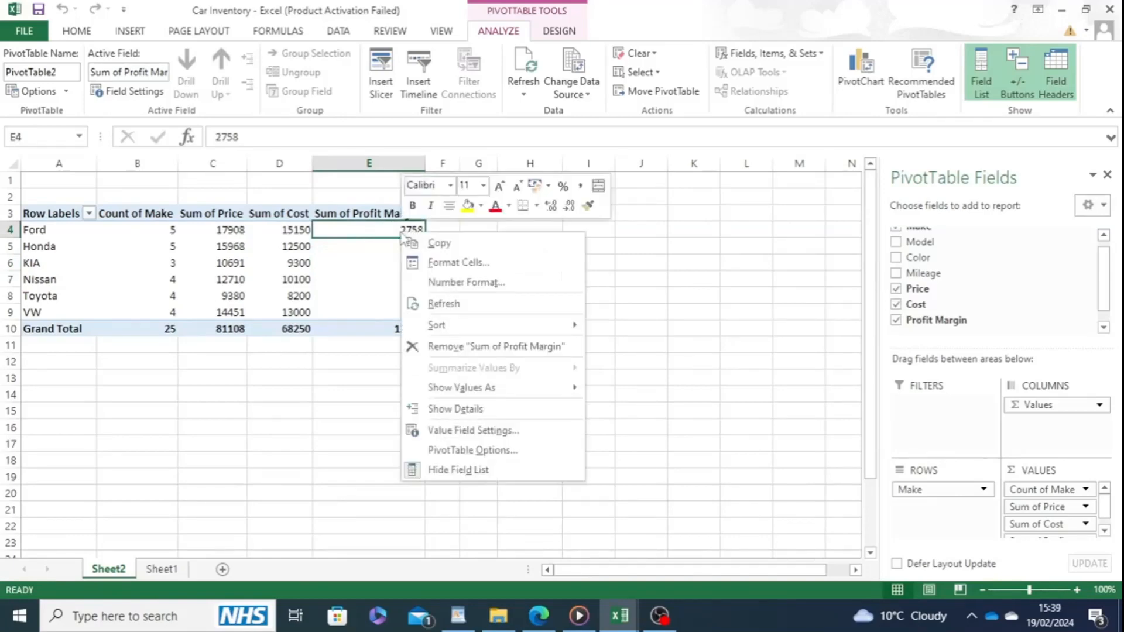
{"action": "mouse_move", "coordinate": [475, 330]}
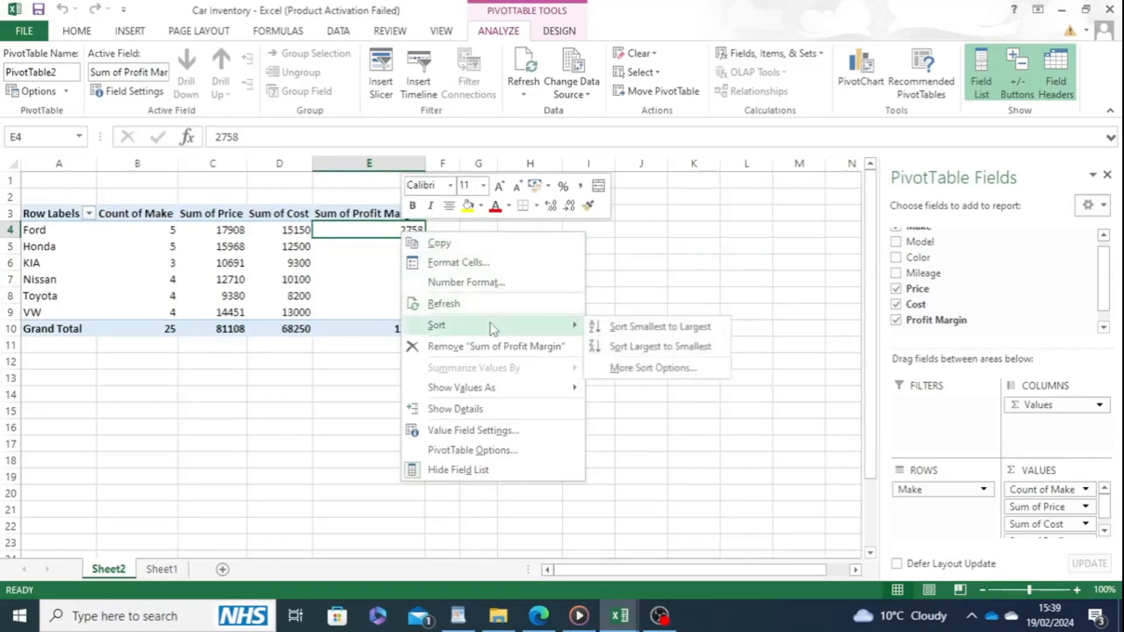
{"action": "left_click", "coordinate": [645, 350]}
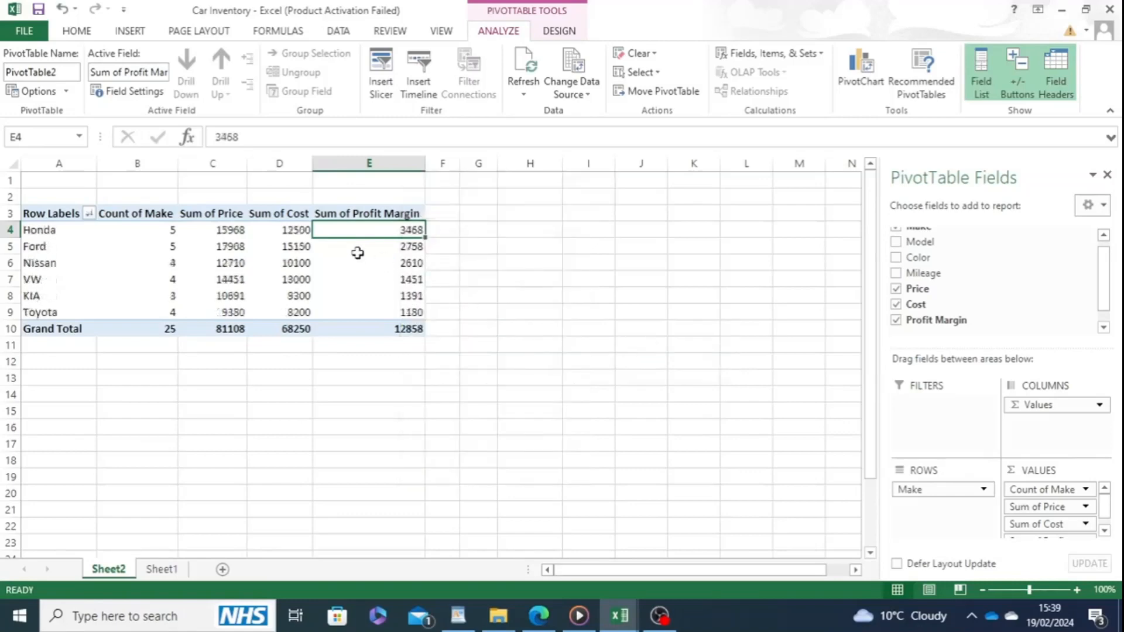
{"action": "left_click", "coordinate": [56, 234]}
{"action": "left_click", "coordinate": [164, 230]}
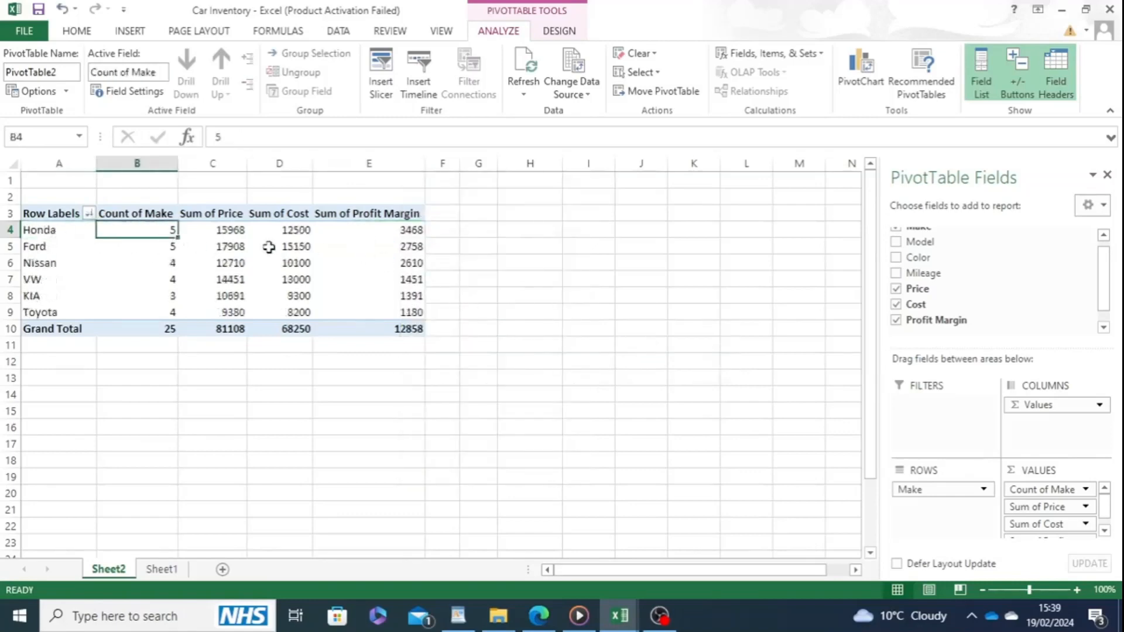
{"action": "left_click", "coordinate": [371, 230]}
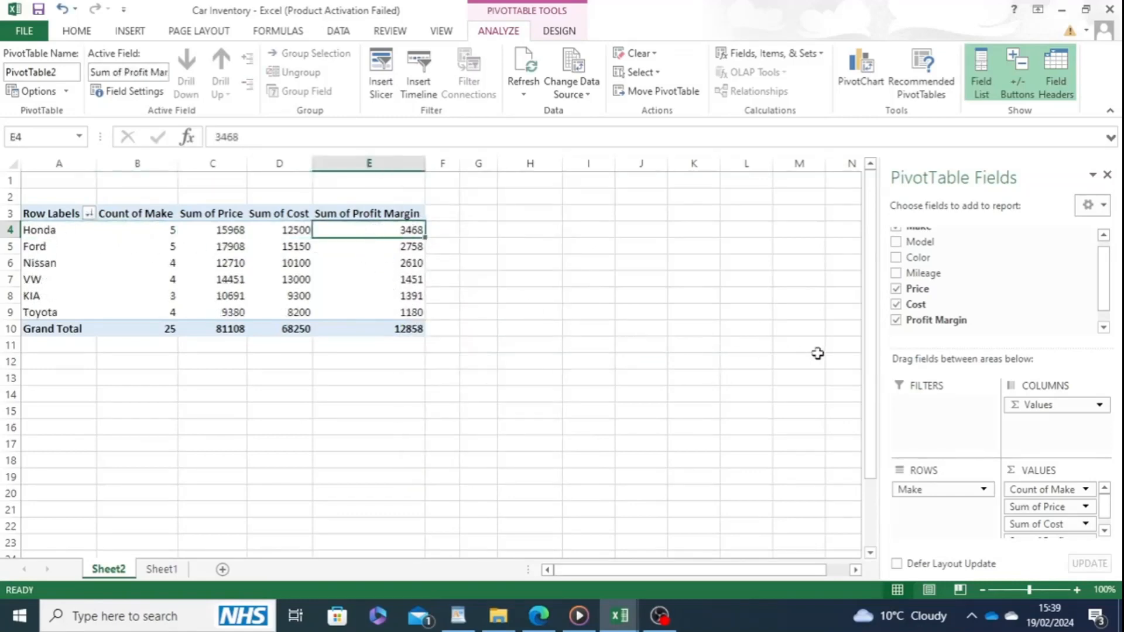
Step: Enlarge the field areas section so all four value fields fit, and review the Sum of Profit Margin column
{"action": "left_click_drag", "start_coordinate": [981, 347], "coordinate": [977, 329]}
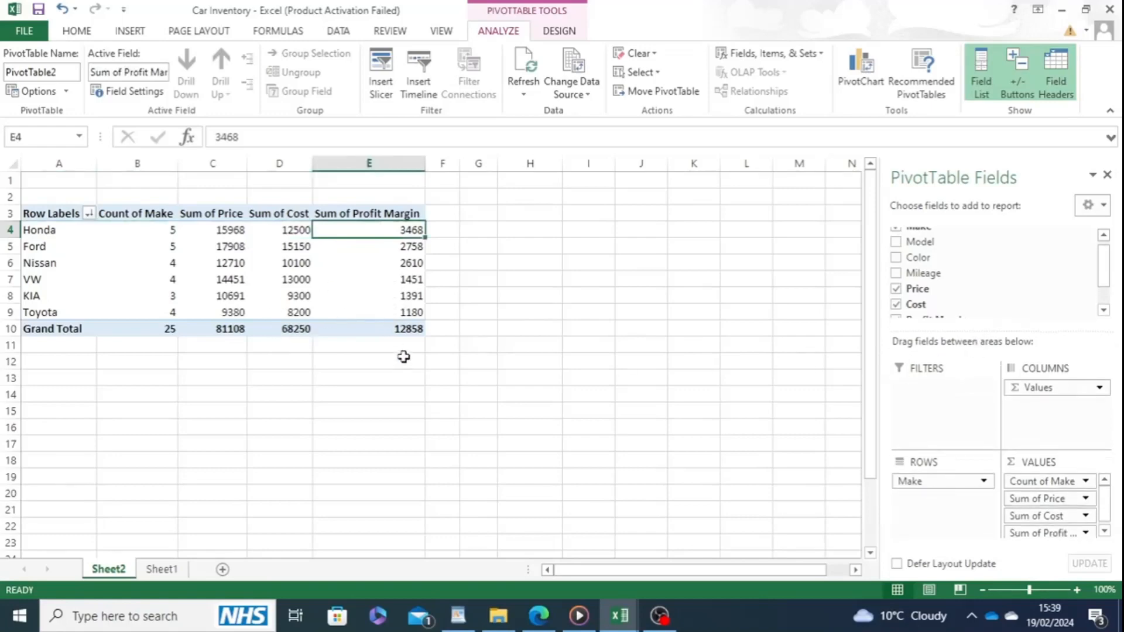
{"action": "left_click_drag", "start_coordinate": [381, 229], "coordinate": [382, 328]}
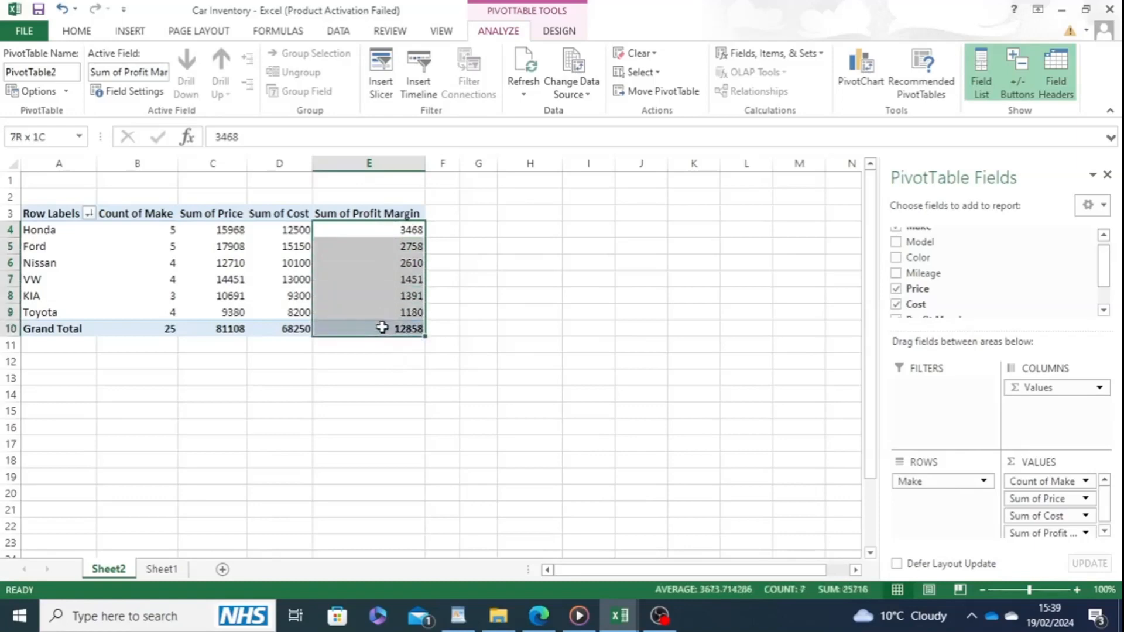
{"action": "left_click", "coordinate": [408, 231]}
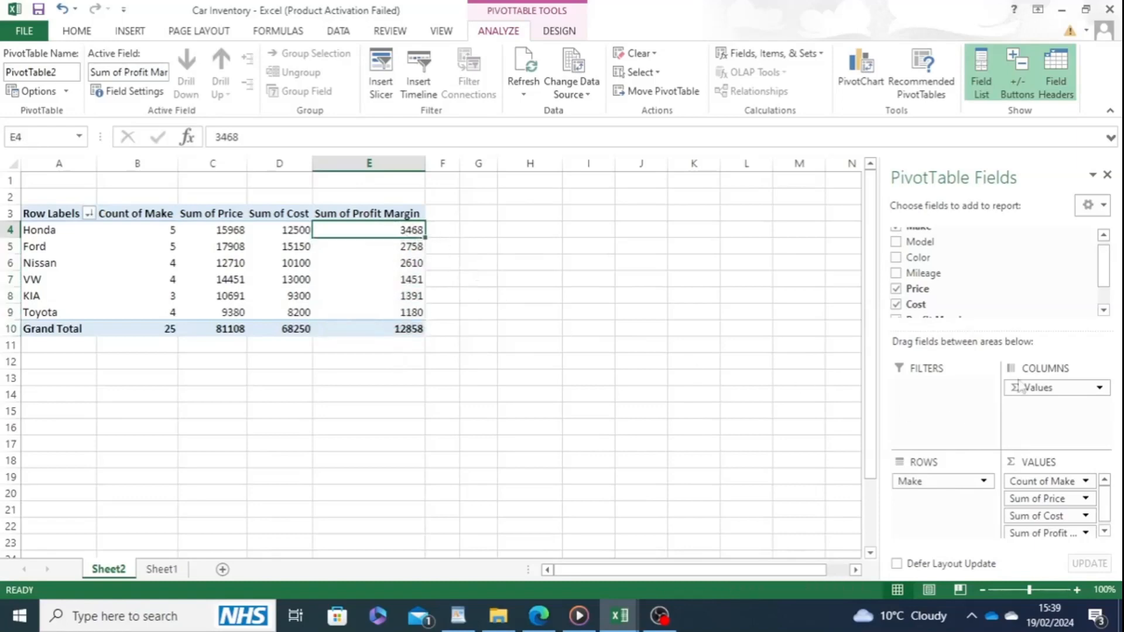
{"action": "left_click_drag", "start_coordinate": [1030, 330], "coordinate": [1030, 324]}
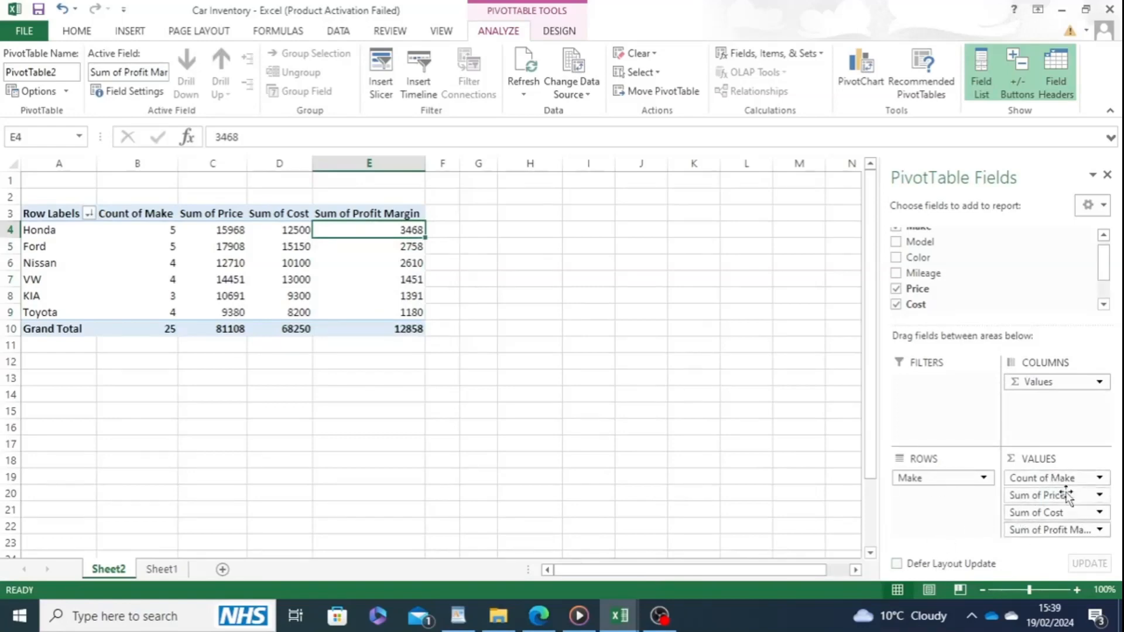
Step: Remove Count of Make, Sum of Price and Sum of Profit Margin from the Values area, keeping only Sum of Cost
{"action": "left_click_drag", "start_coordinate": [1063, 477], "coordinate": [793, 498]}
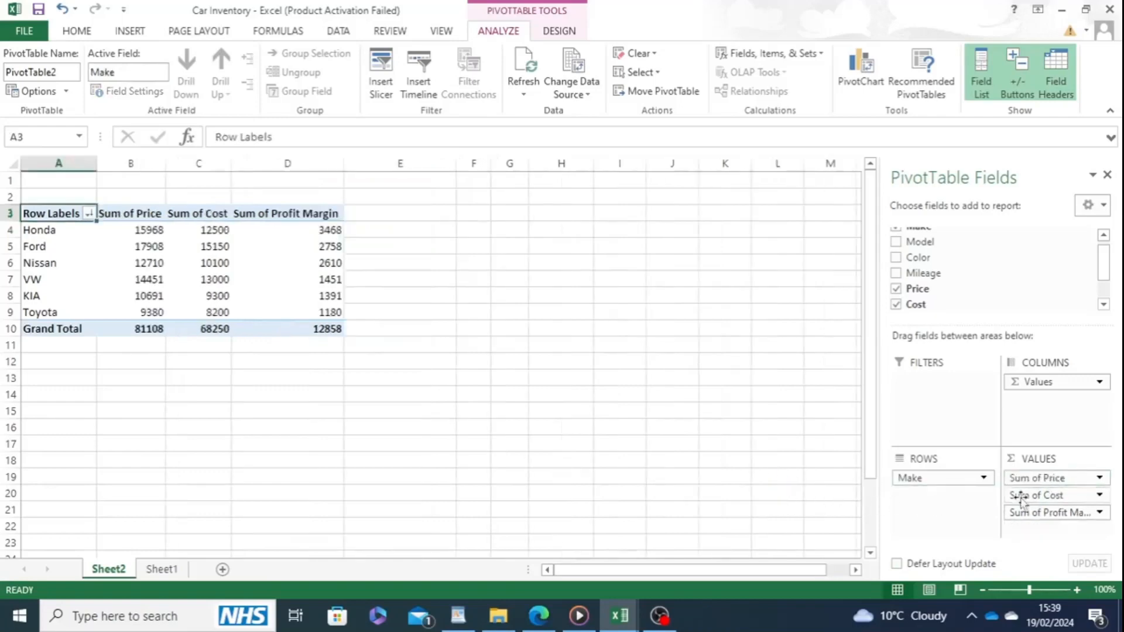
{"action": "left_click_drag", "start_coordinate": [1052, 478], "coordinate": [802, 497]}
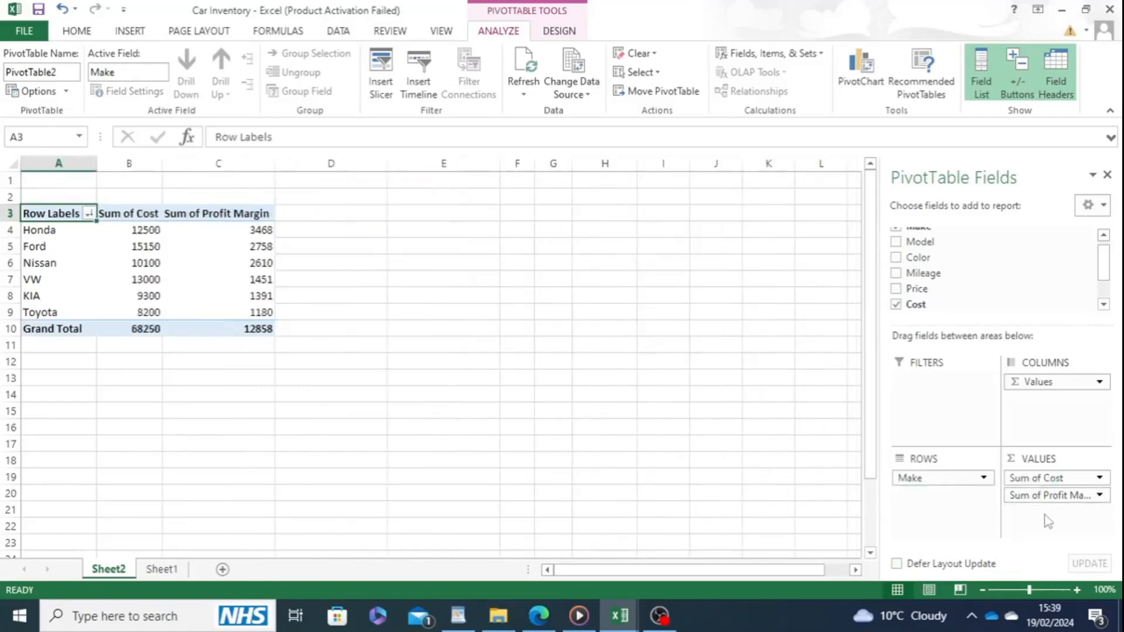
{"action": "left_click_drag", "start_coordinate": [1041, 496], "coordinate": [755, 509]}
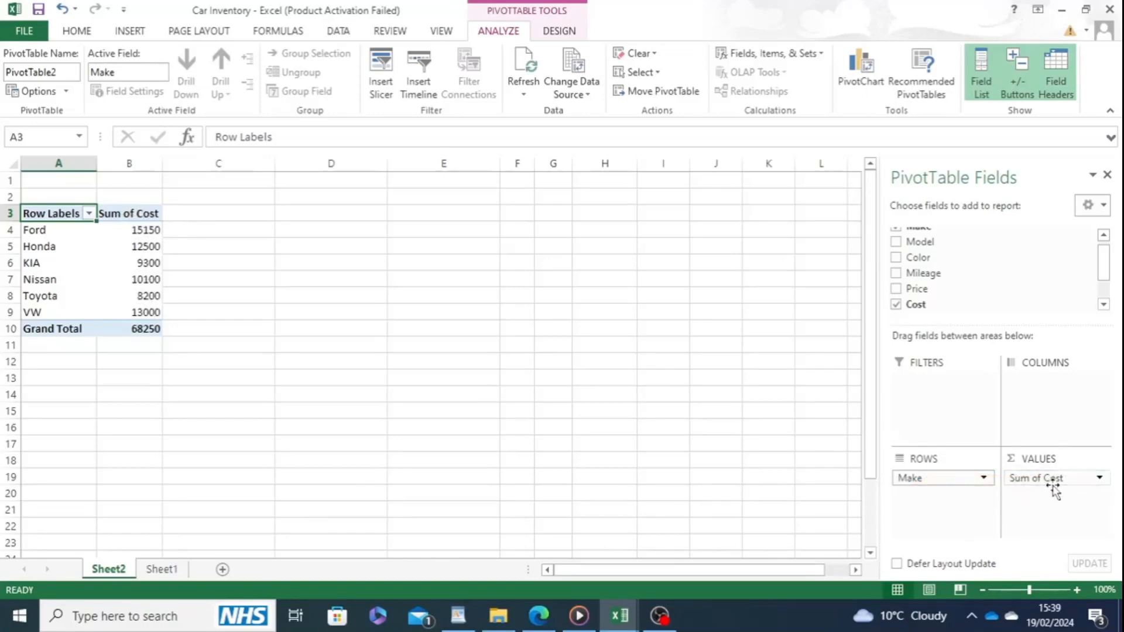
Step: Change the Cost value field to summarise by Average instead of Sum
{"action": "left_click", "coordinate": [1099, 480]}
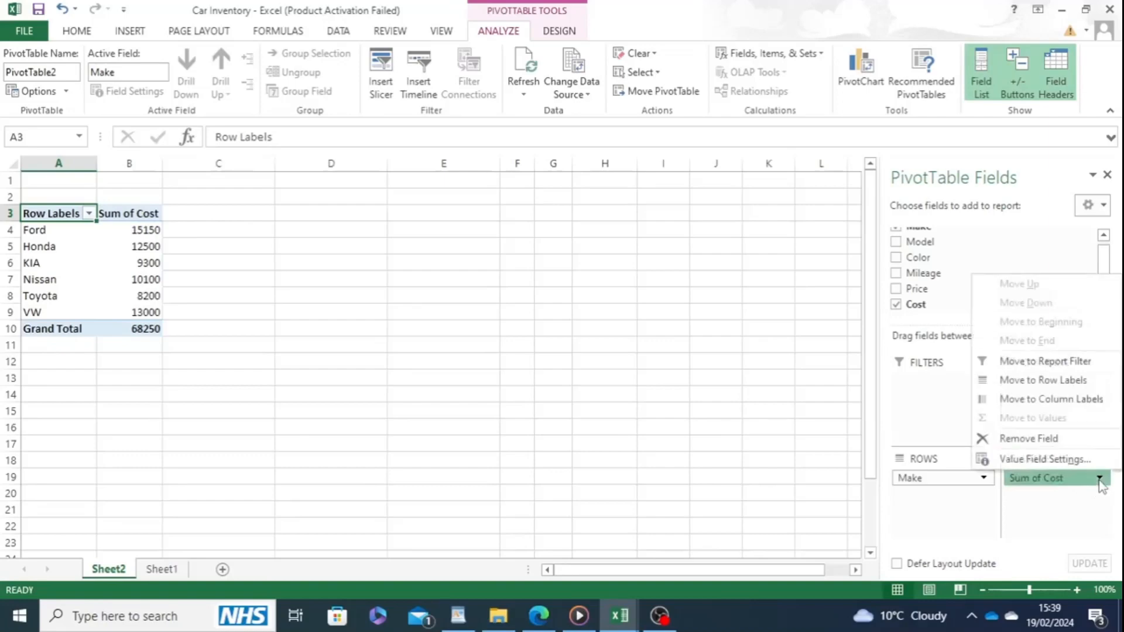
{"action": "left_click", "coordinate": [1067, 464]}
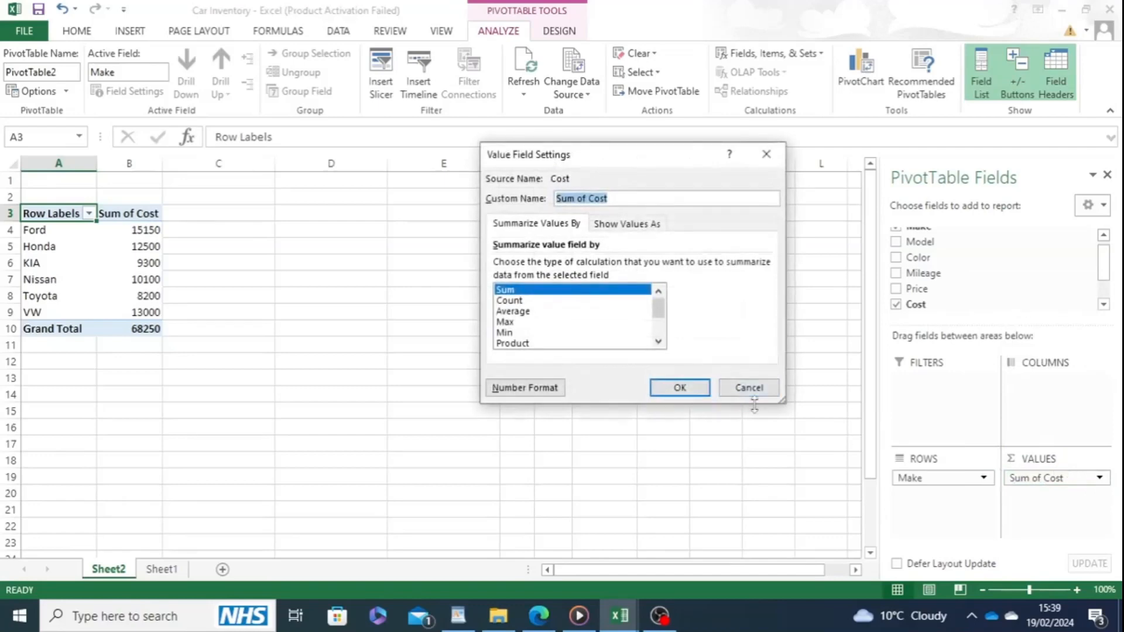
{"action": "scroll", "coordinate": [562, 326], "scroll_direction": "down", "scroll_amount": 1}
{"action": "scroll", "coordinate": [563, 325], "scroll_direction": "up", "scroll_amount": 1}
{"action": "left_click", "coordinate": [513, 312]}
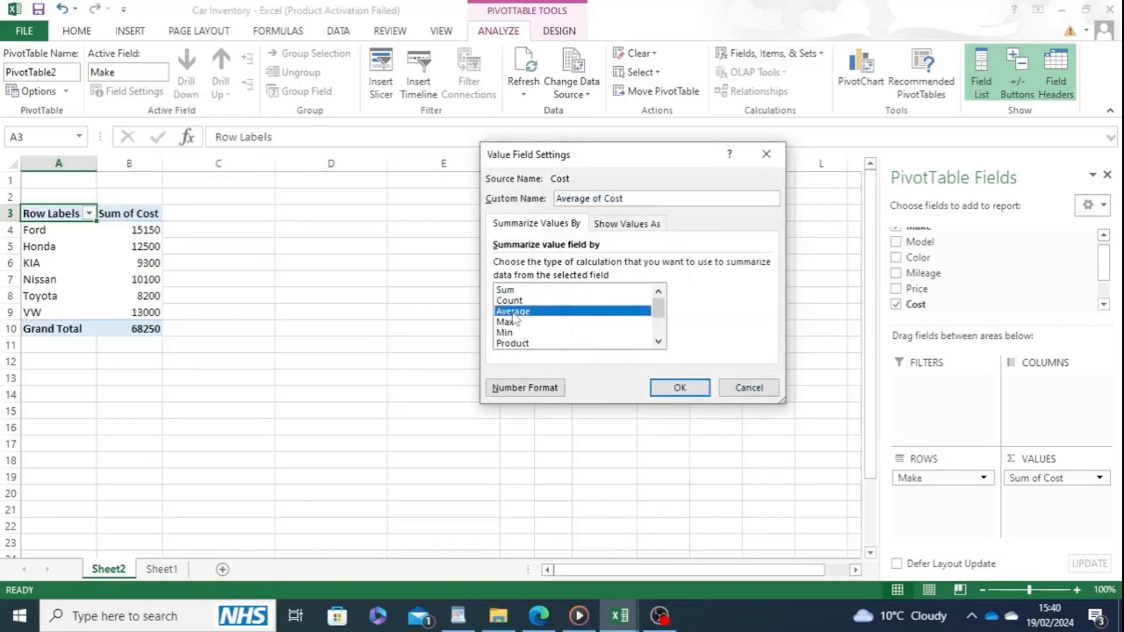
{"action": "left_click", "coordinate": [676, 389]}
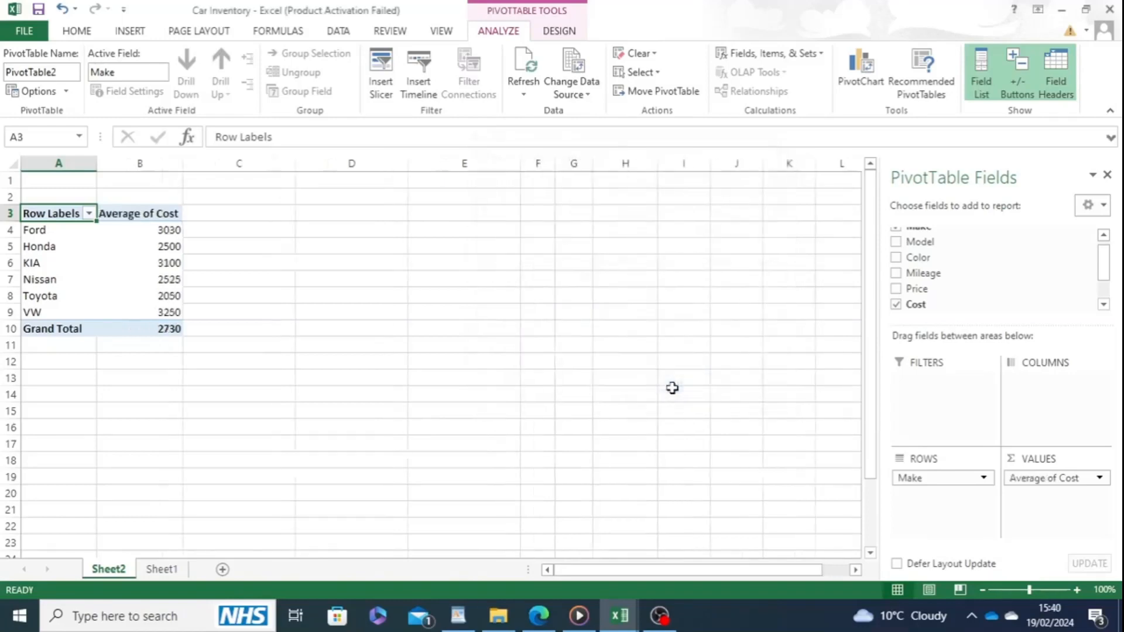
Step: Format the Average of Cost values, including the grand total, as US dollar accounting with no decimal places
{"action": "left_click", "coordinate": [133, 215]}
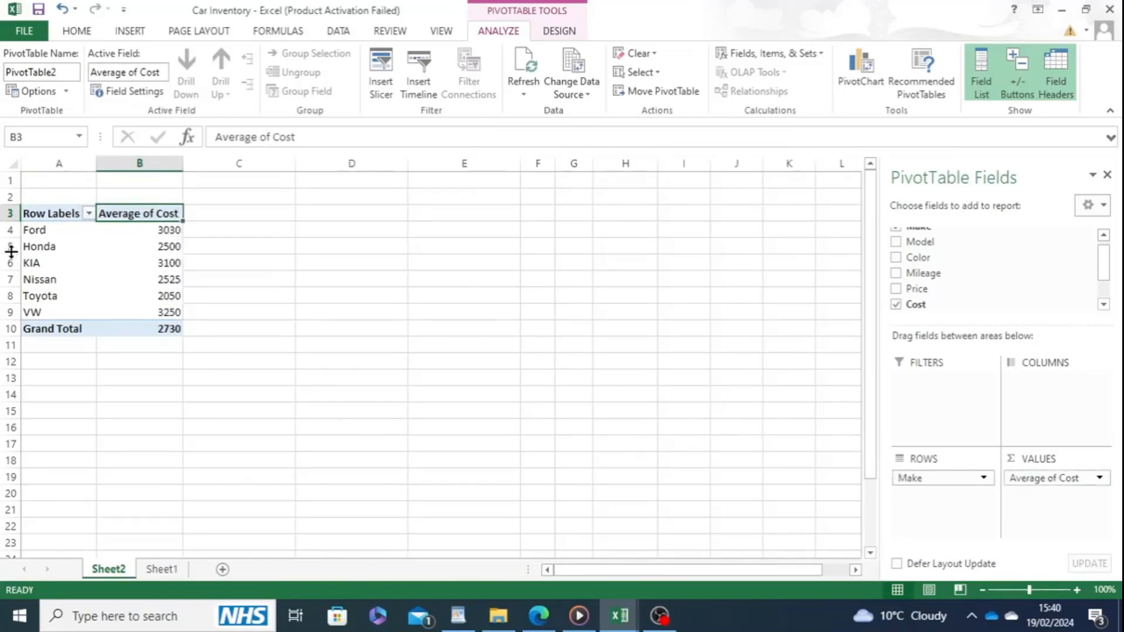
{"action": "left_click_drag", "start_coordinate": [129, 233], "coordinate": [135, 328]}
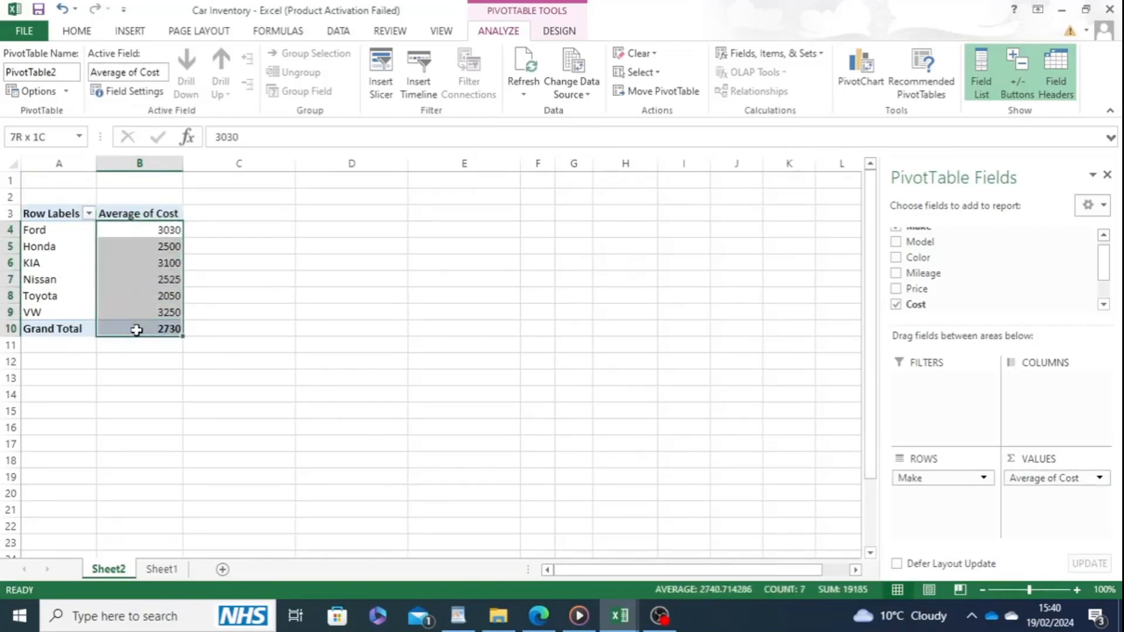
{"action": "left_click", "coordinate": [77, 31]}
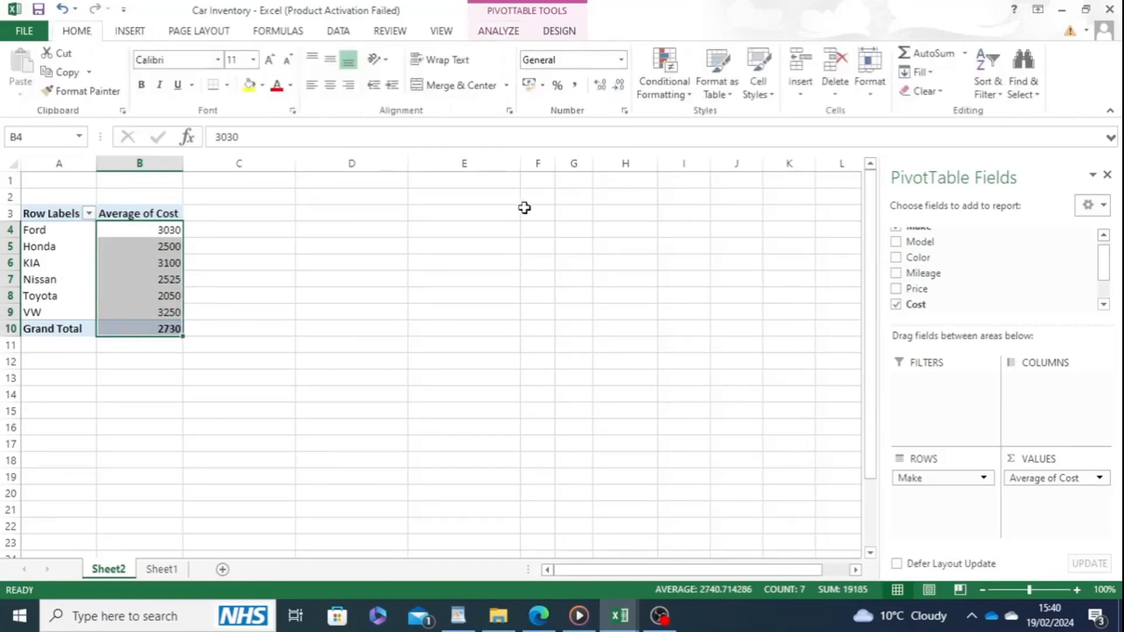
{"action": "left_click", "coordinate": [543, 85]}
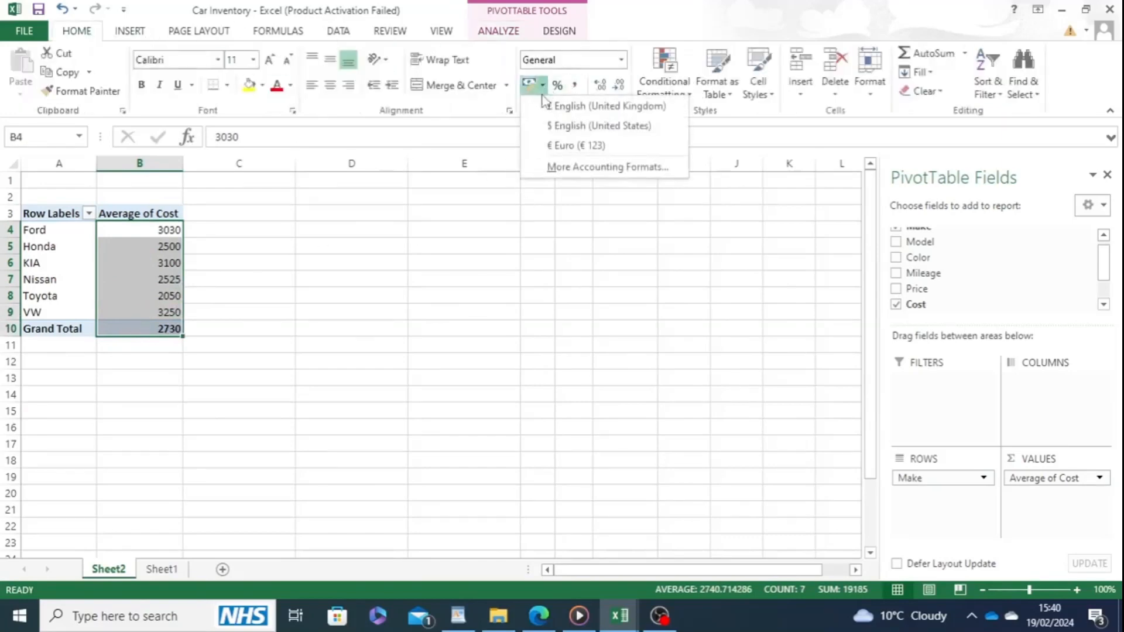
{"action": "left_click", "coordinate": [581, 126]}
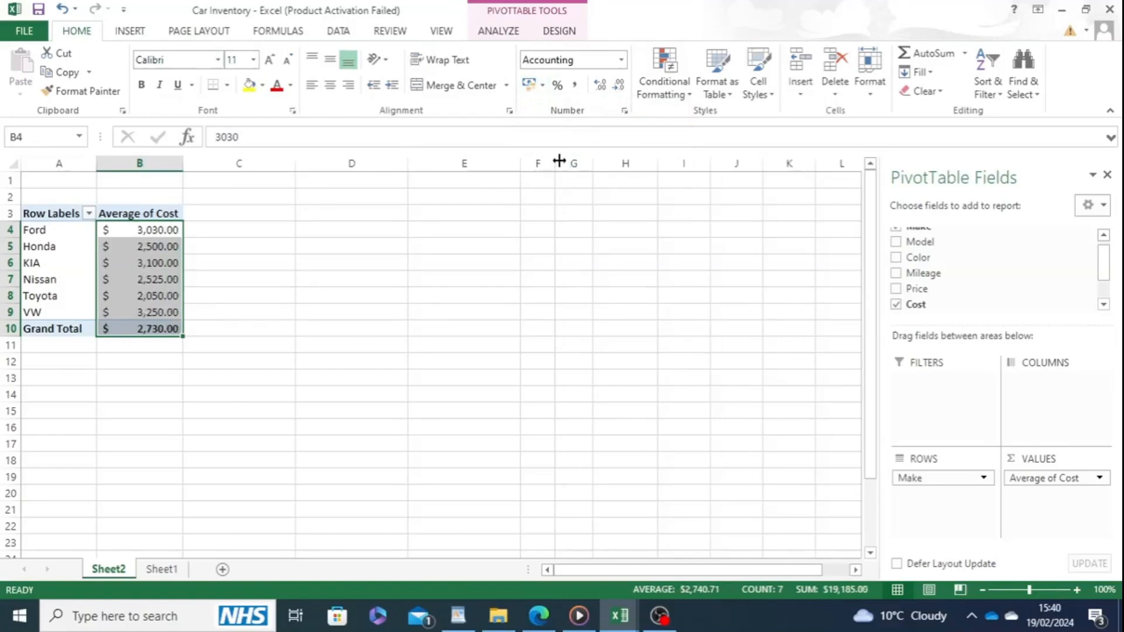
{"action": "left_click", "coordinate": [619, 85]}
{"action": "left_click", "coordinate": [619, 85]}
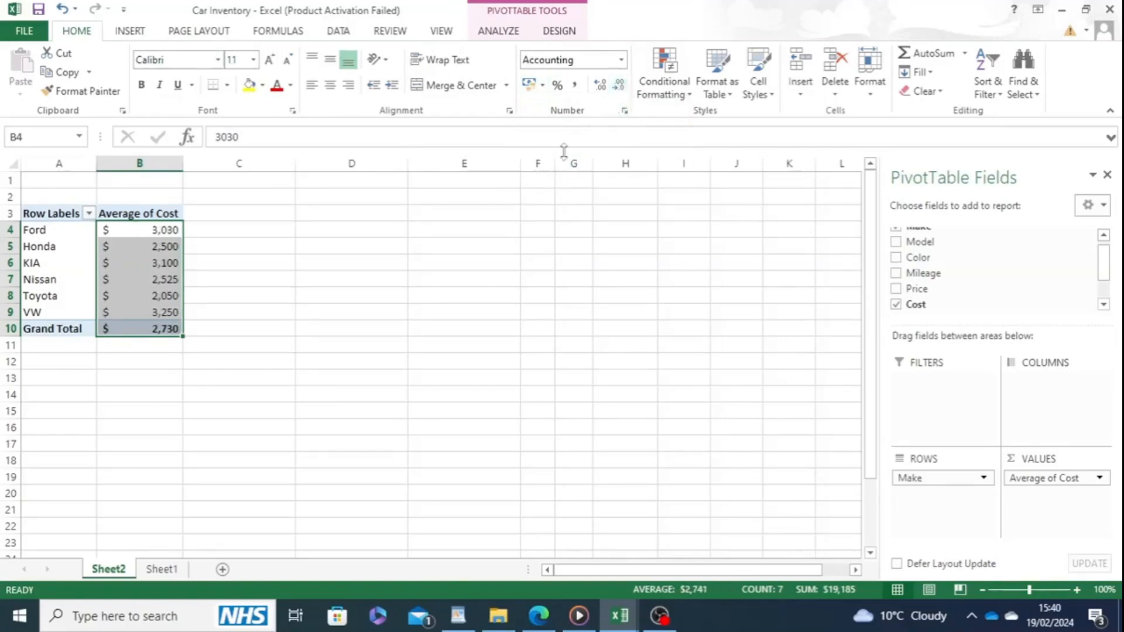
Step: Review the average cost of each make from Ford down to VW
{"action": "left_click", "coordinate": [152, 229]}
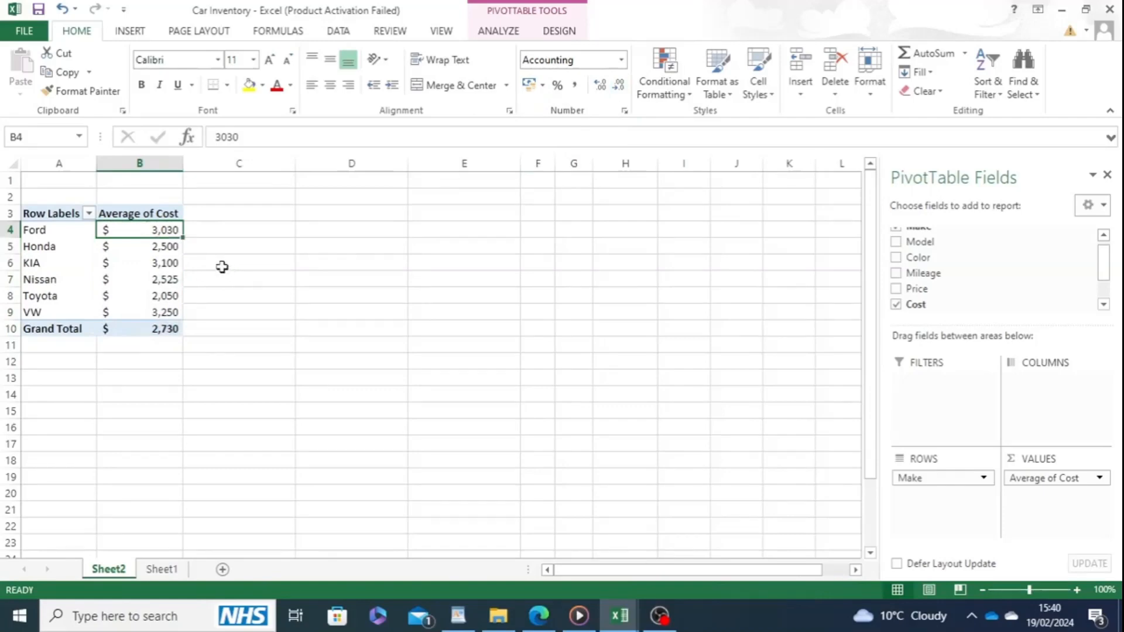
{"action": "left_click", "coordinate": [162, 246]}
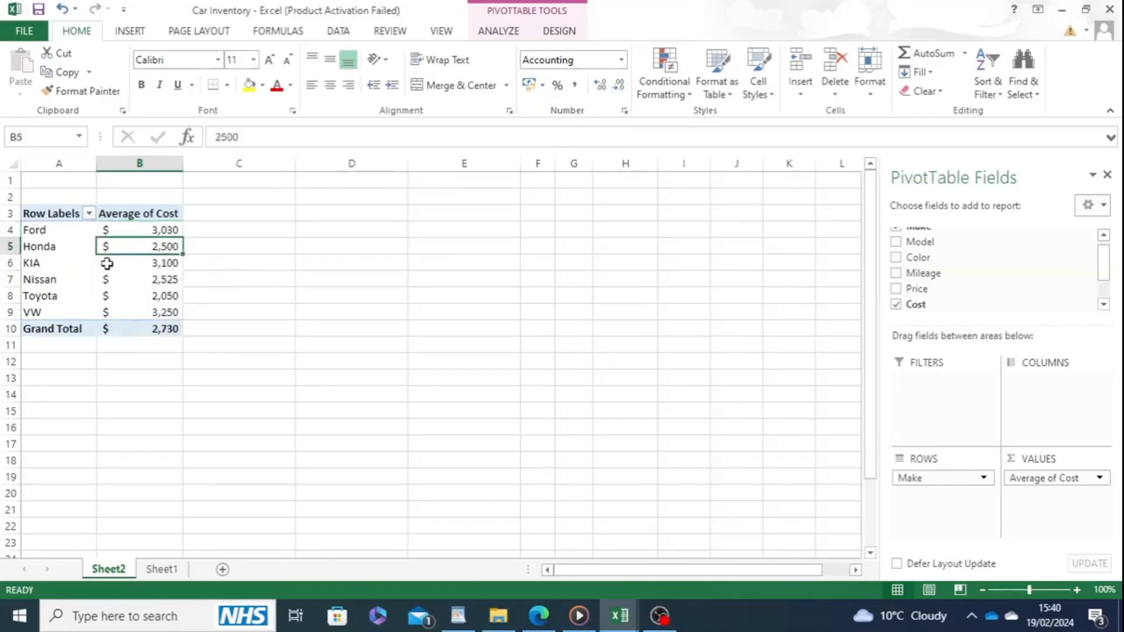
{"action": "left_click", "coordinate": [170, 263]}
{"action": "left_click", "coordinate": [167, 281]}
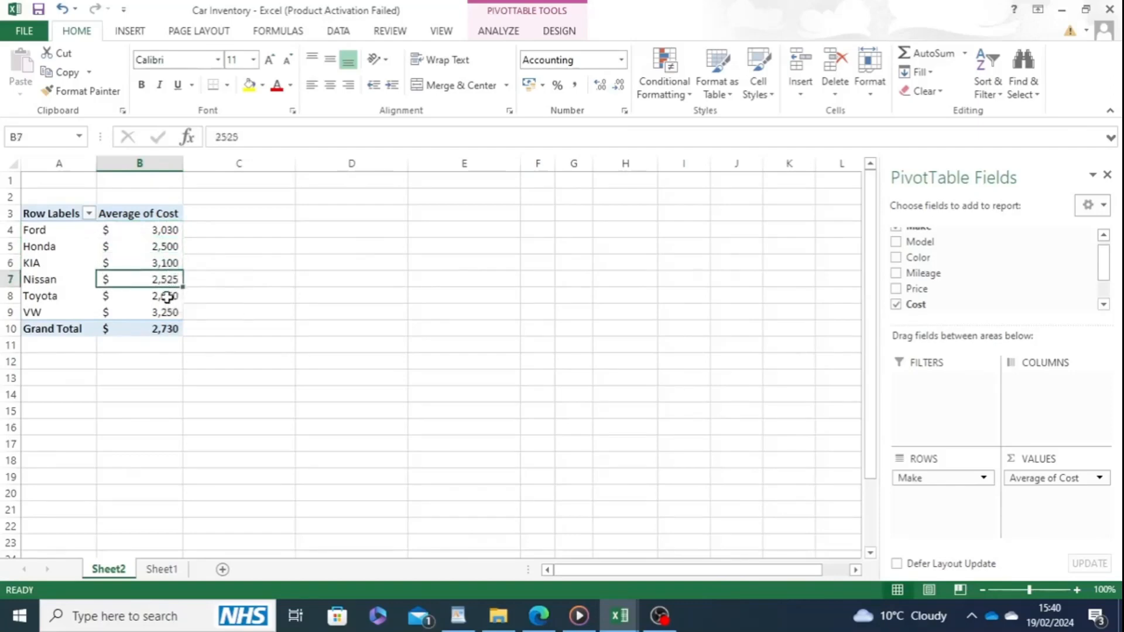
{"action": "left_click", "coordinate": [166, 296]}
{"action": "left_click", "coordinate": [167, 312]}
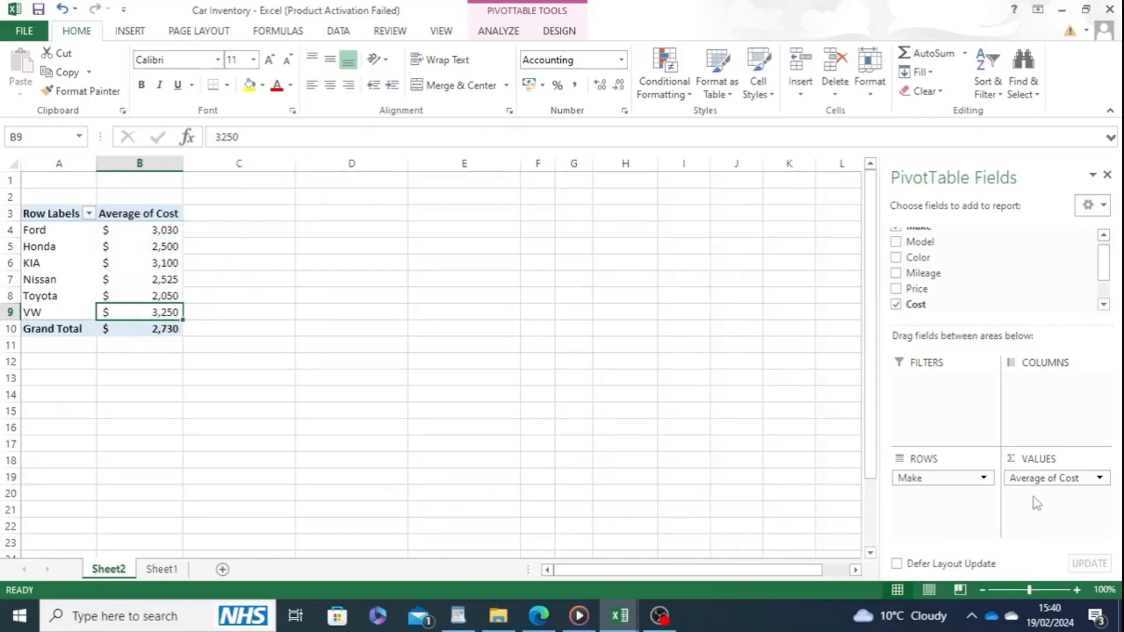
Step: Change the Cost value field to summarise by Sum instead of Average
{"action": "left_click", "coordinate": [1098, 477]}
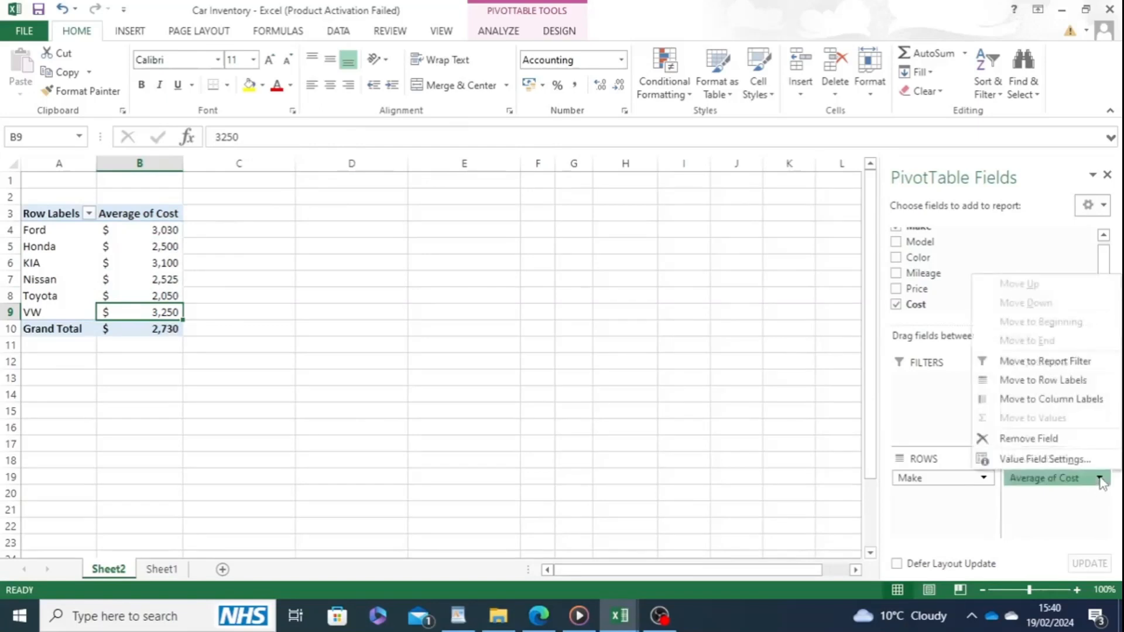
{"action": "left_click", "coordinate": [1045, 459]}
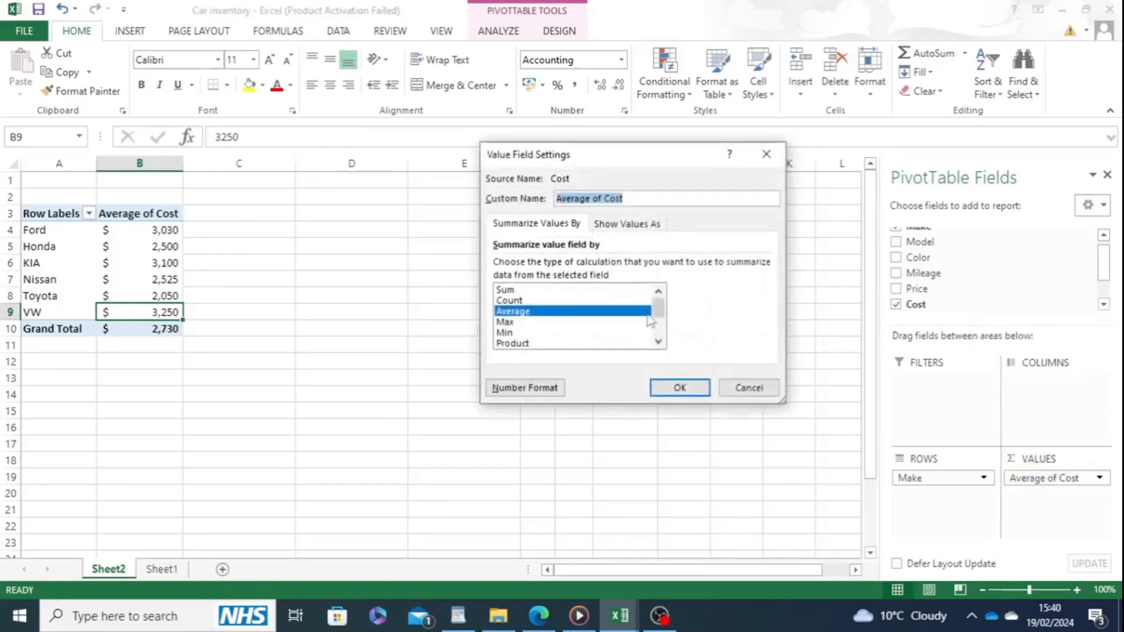
{"action": "scroll", "coordinate": [638, 327], "scroll_direction": "down", "scroll_amount": 1}
{"action": "scroll", "coordinate": [639, 330], "scroll_direction": "up", "scroll_amount": 1}
{"action": "left_click", "coordinate": [536, 290]}
{"action": "left_click", "coordinate": [679, 387]}
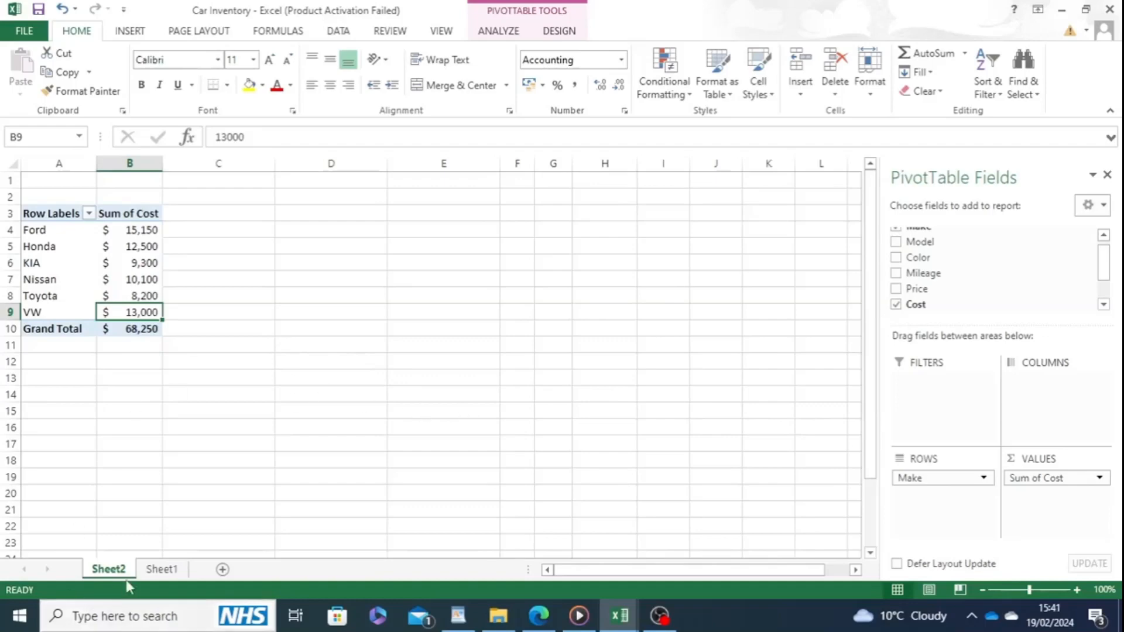
Step: Check the source data on Sheet1, and clear Make and Sum of Cost from the PivotTable on Sheet2
{"action": "left_click", "coordinate": [158, 569]}
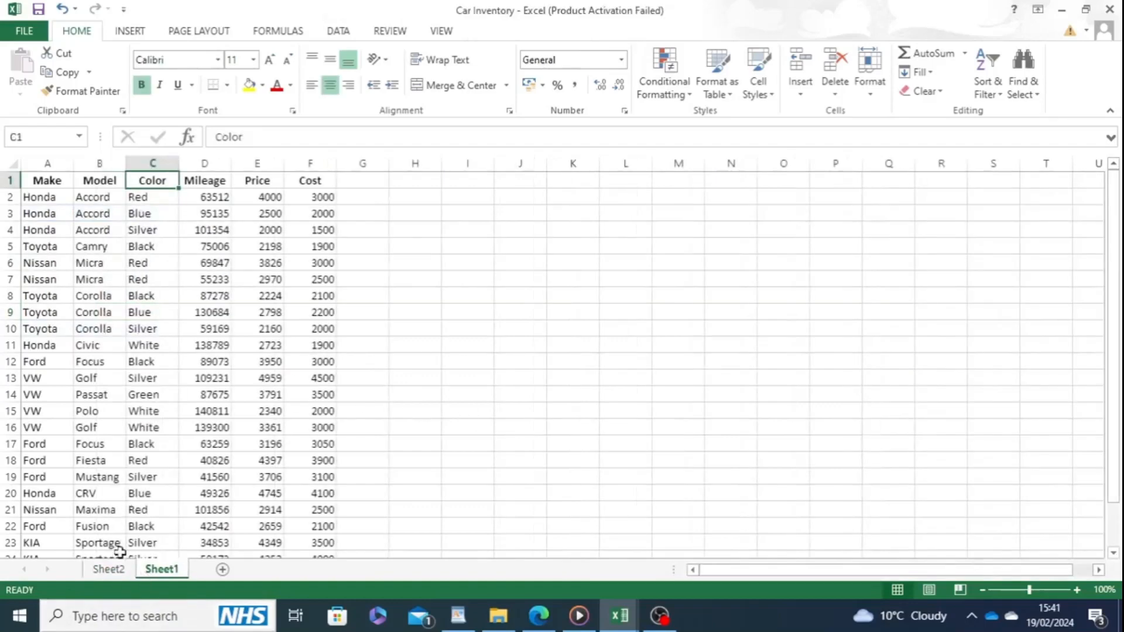
{"action": "left_click", "coordinate": [112, 569]}
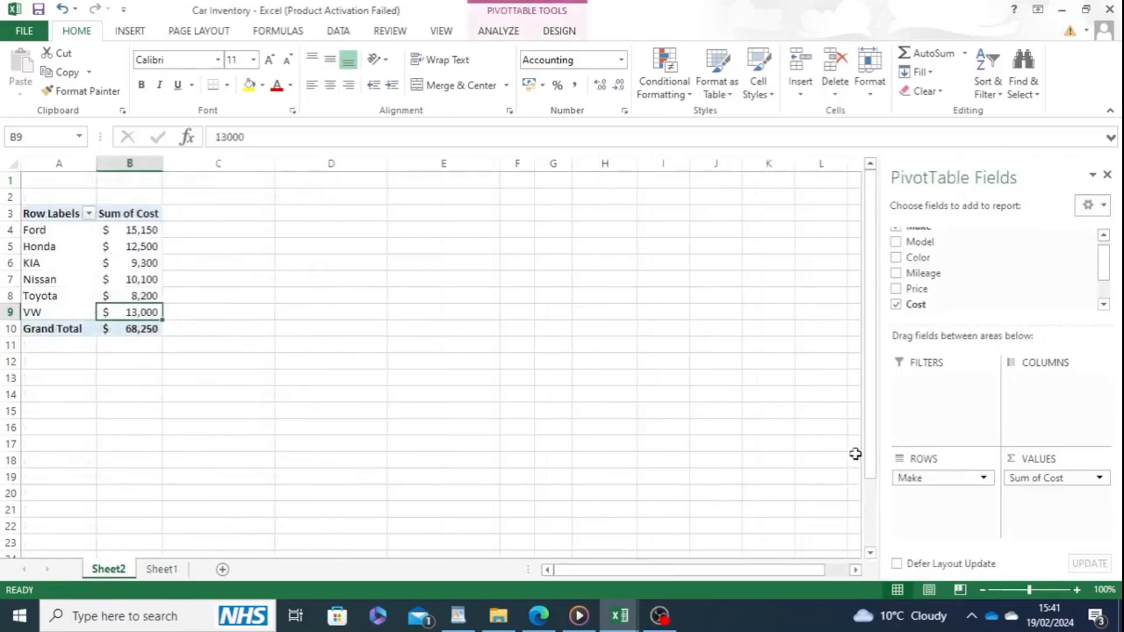
{"action": "left_click_drag", "start_coordinate": [936, 479], "coordinate": [820, 486]}
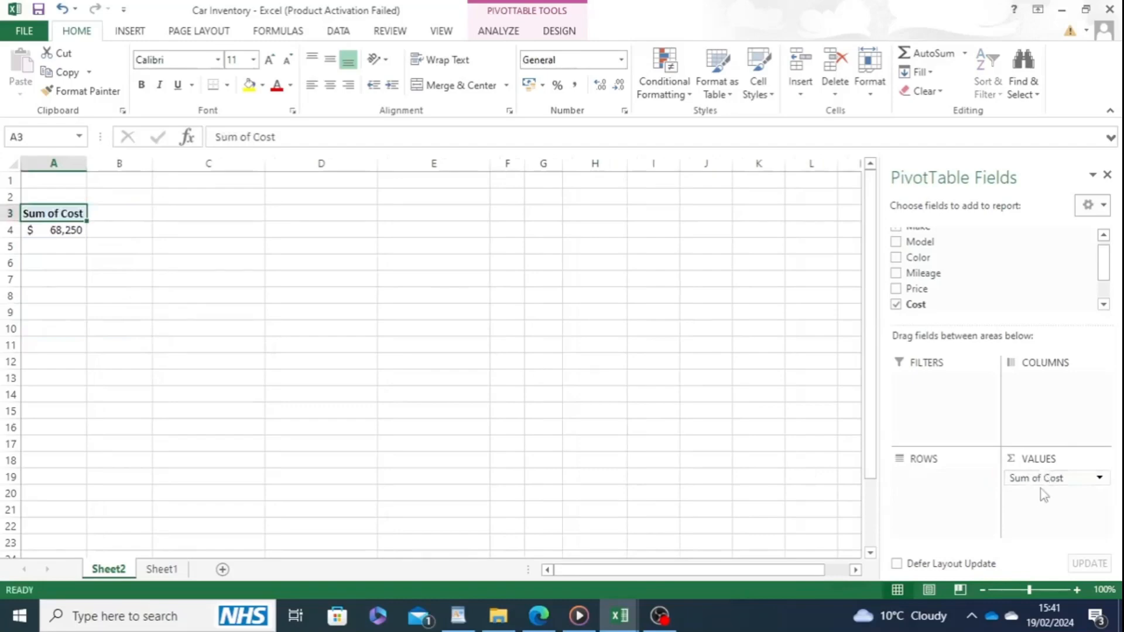
{"action": "left_click_drag", "start_coordinate": [1044, 478], "coordinate": [778, 489]}
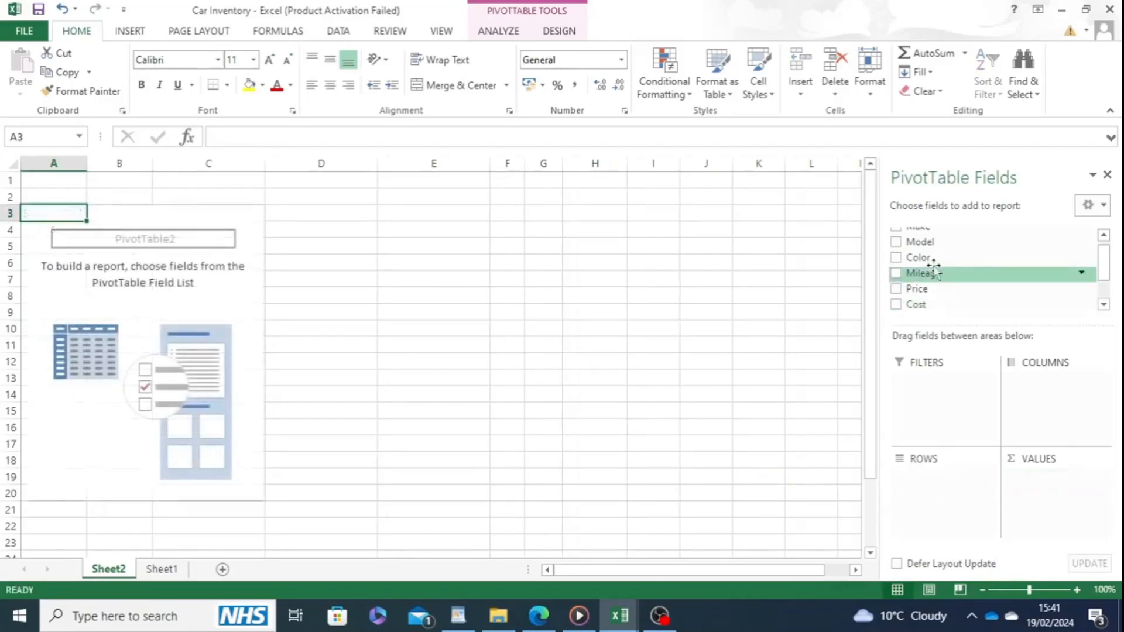
Step: Add Color to both the Rows and Values areas to count the cars of each color
{"action": "scroll", "coordinate": [949, 270], "scroll_direction": "up", "scroll_amount": 1}
{"action": "left_click_drag", "start_coordinate": [940, 271], "coordinate": [927, 482]}
{"action": "left_click_drag", "start_coordinate": [916, 271], "coordinate": [1041, 494]}
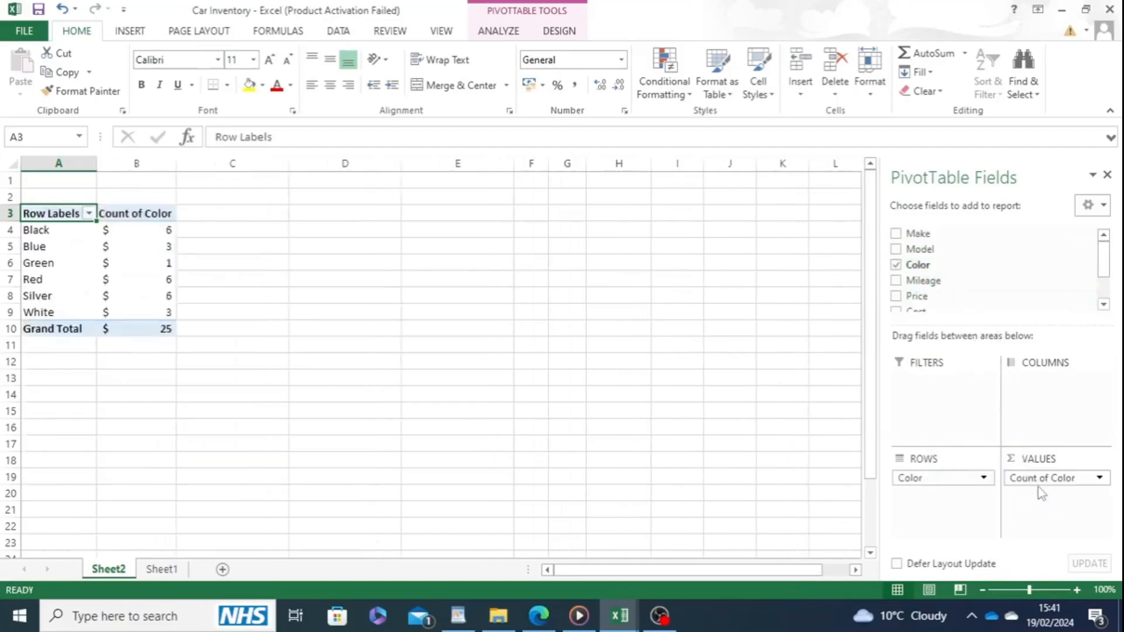
Step: Format the Count of Color values, including the grand total, in comma style with no decimal places
{"action": "left_click_drag", "start_coordinate": [149, 230], "coordinate": [150, 328]}
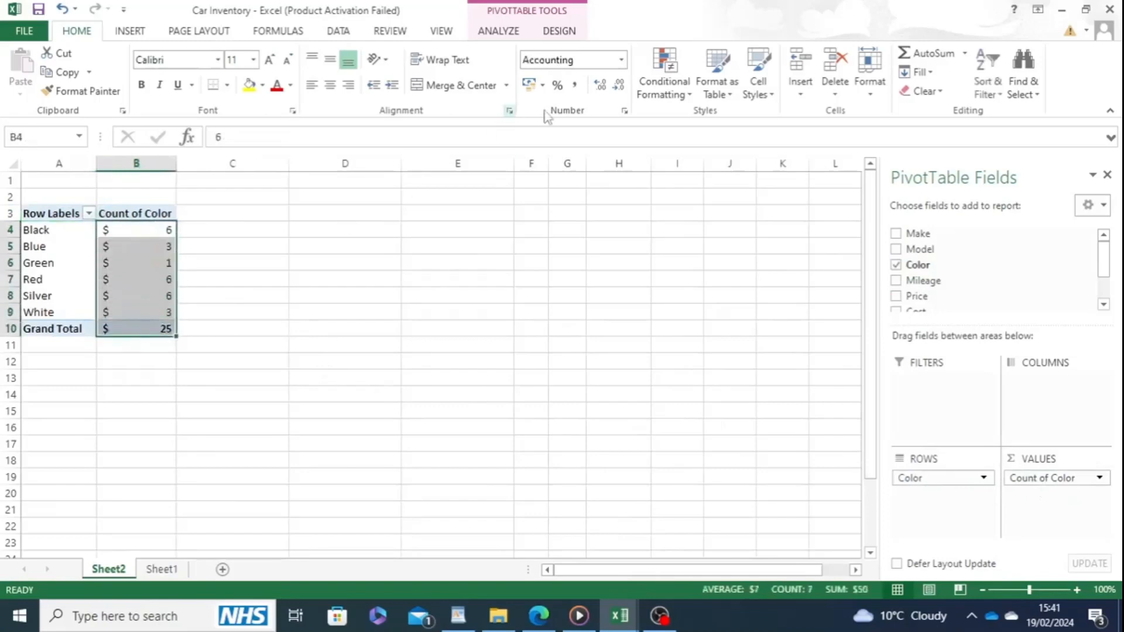
{"action": "left_click", "coordinate": [574, 85]}
{"action": "left_click", "coordinate": [618, 88]}
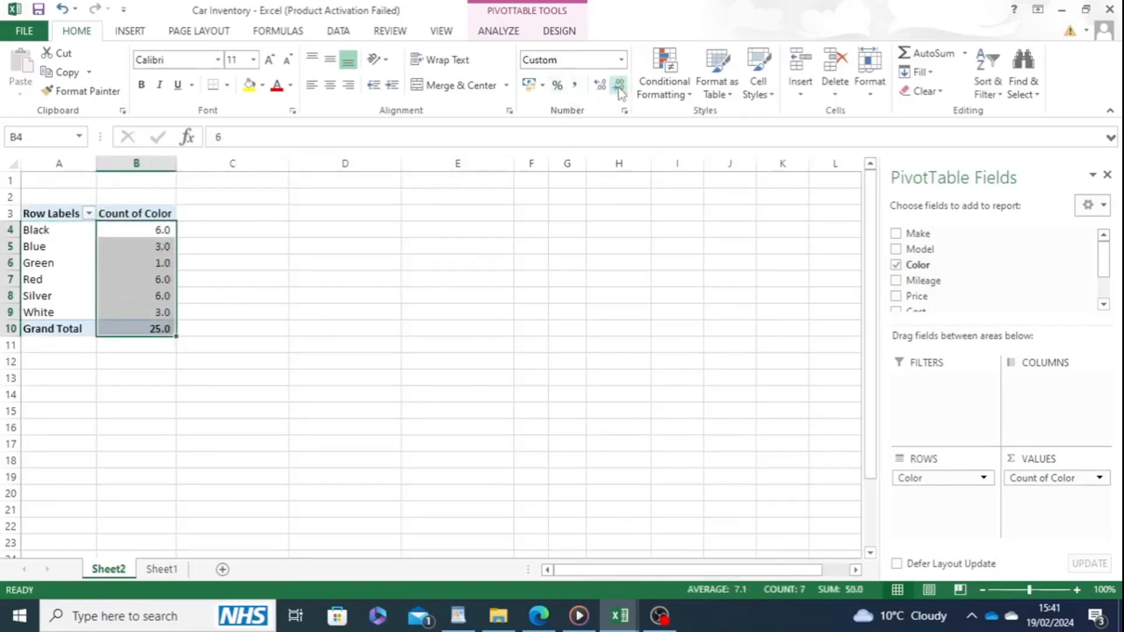
{"action": "left_click", "coordinate": [618, 88]}
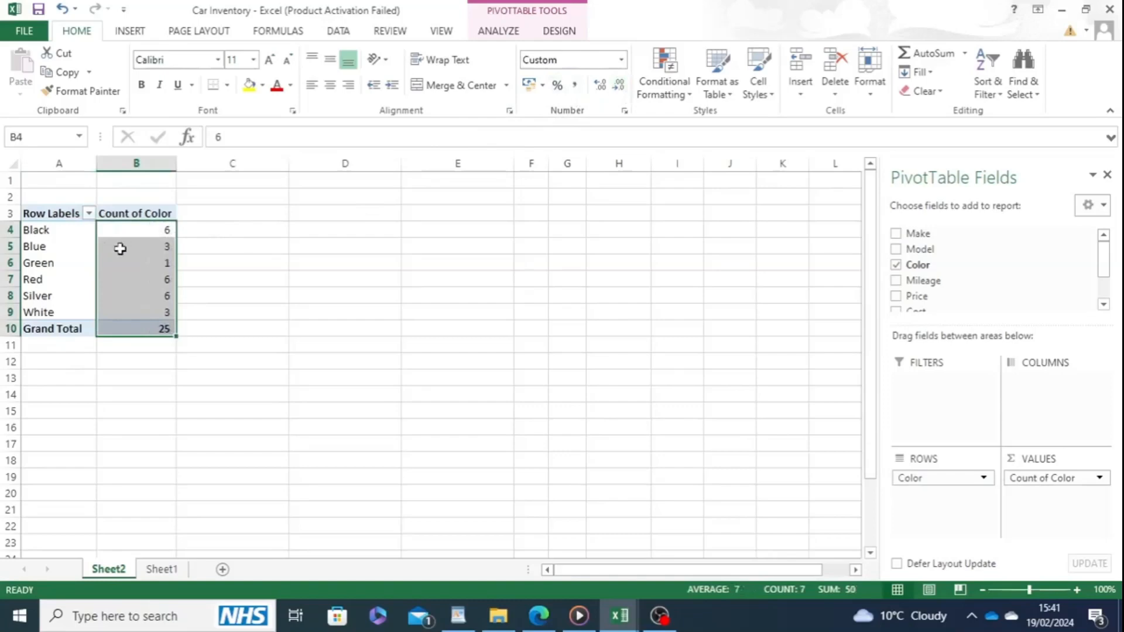
Step: Sort the colors by Count of Color from largest to smallest
{"action": "left_click", "coordinate": [139, 231]}
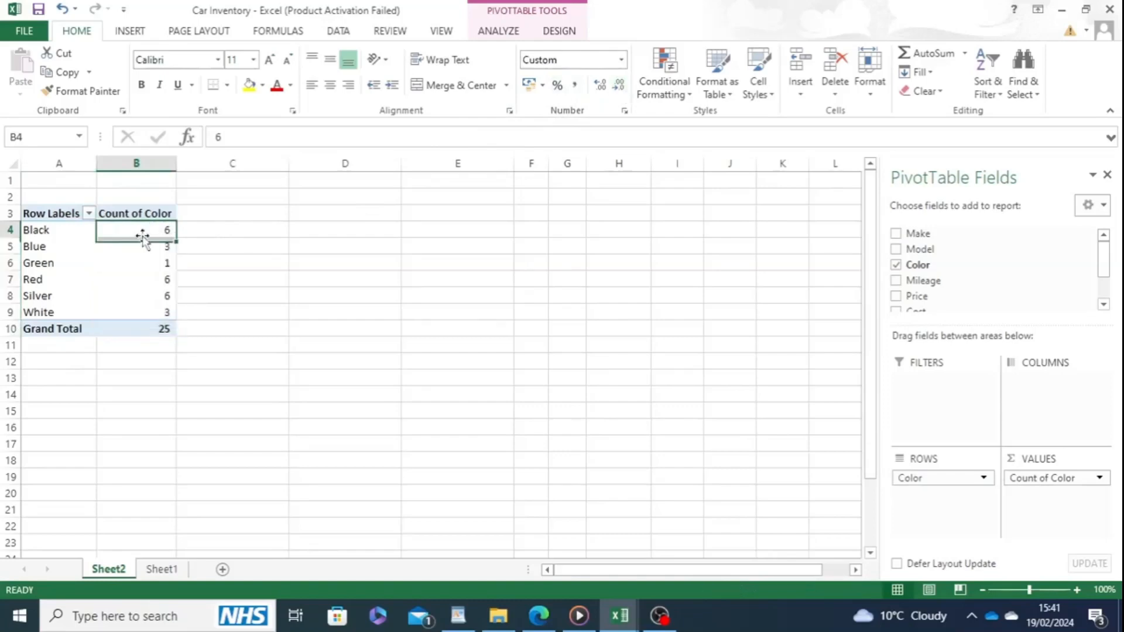
{"action": "left_click", "coordinate": [133, 296]}
{"action": "left_click", "coordinate": [157, 283]}
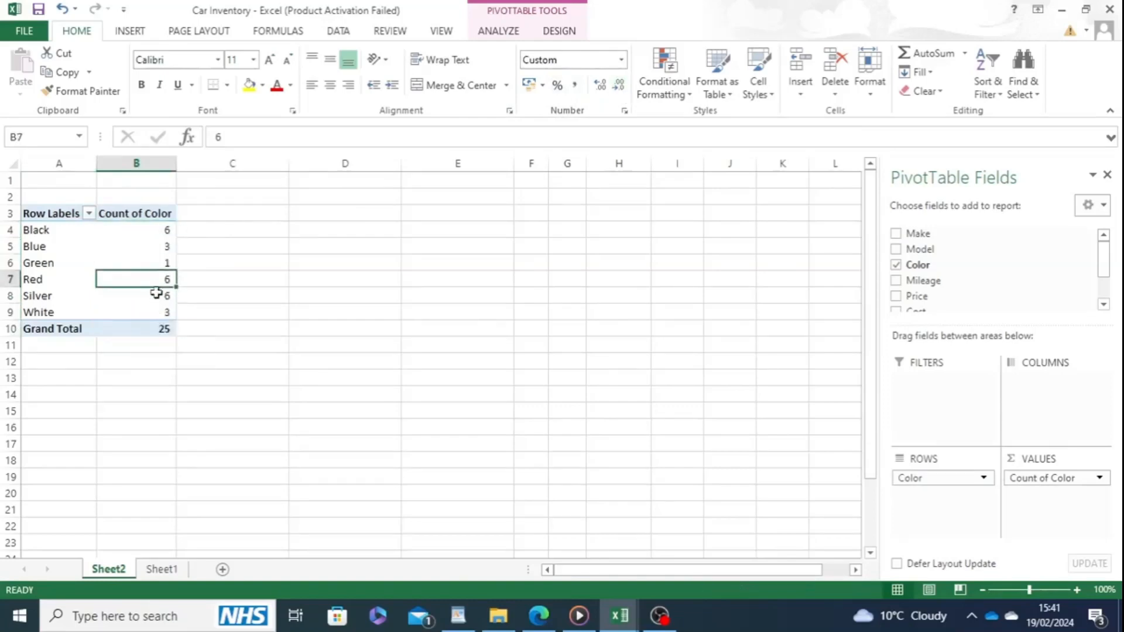
{"action": "right_click", "coordinate": [156, 232]}
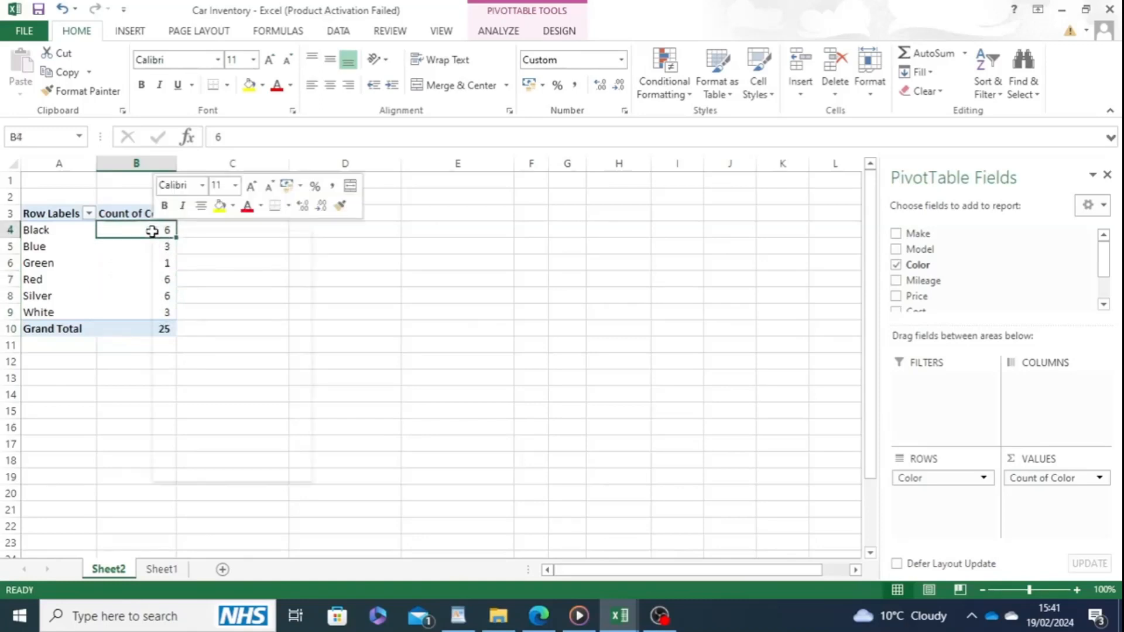
{"action": "mouse_move", "coordinate": [240, 327]}
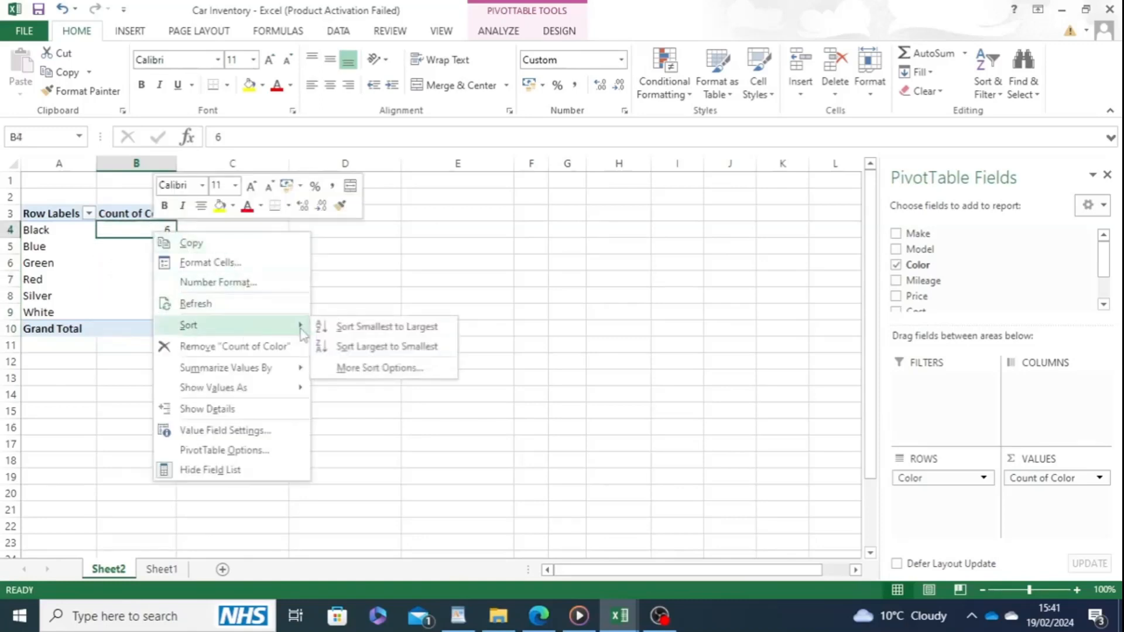
{"action": "left_click", "coordinate": [342, 346]}
Step: Review the sorted count for each color, from Red down to Green and the grand total
{"action": "left_click", "coordinate": [152, 251]}
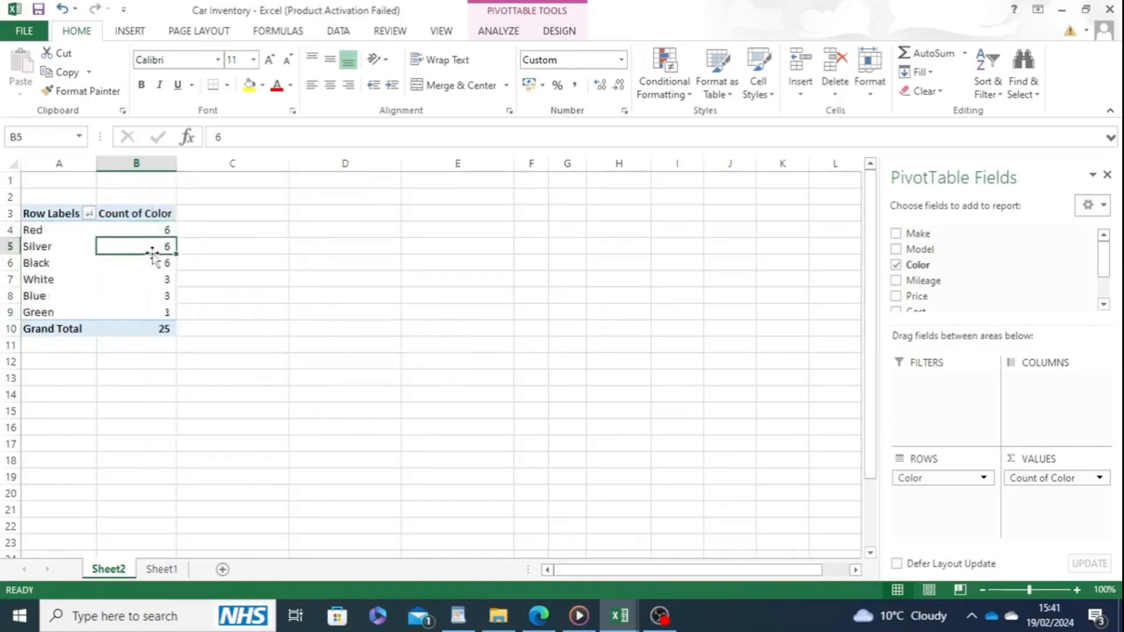
{"action": "left_click", "coordinate": [152, 265]}
{"action": "left_click", "coordinate": [146, 280]}
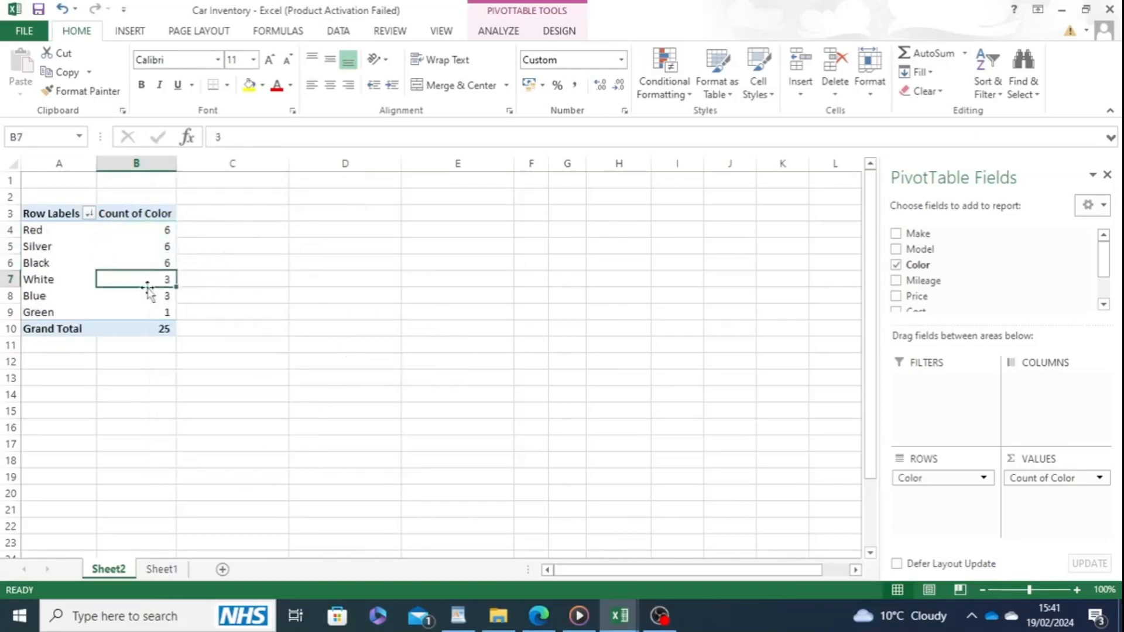
{"action": "left_click", "coordinate": [148, 298]}
{"action": "left_click", "coordinate": [146, 312]}
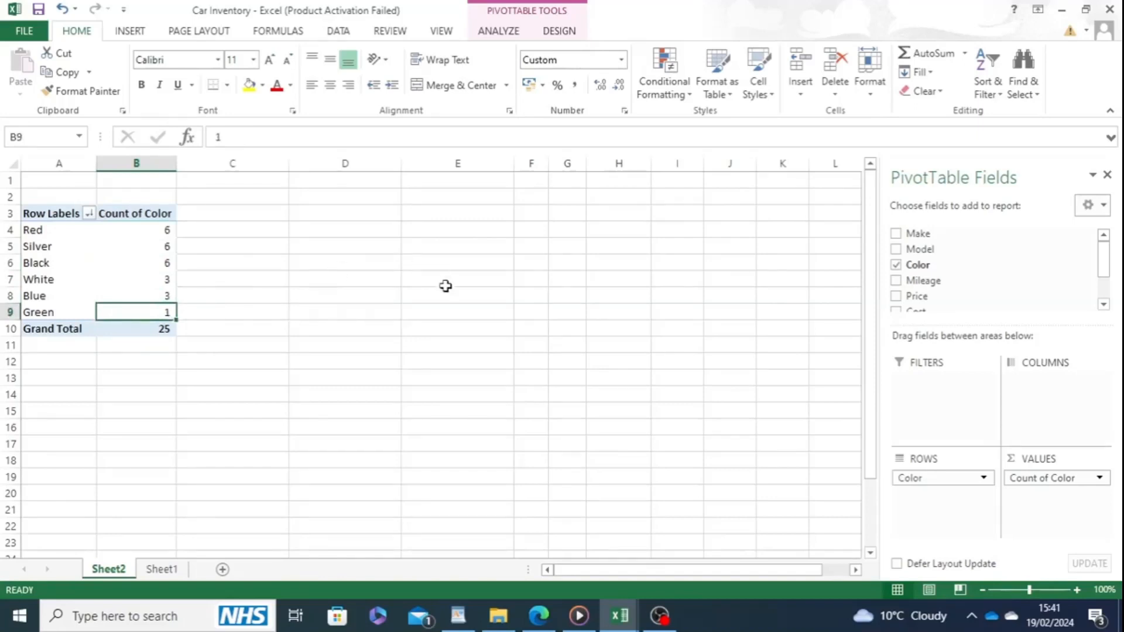
{"action": "mouse_move", "coordinate": [158, 229]}
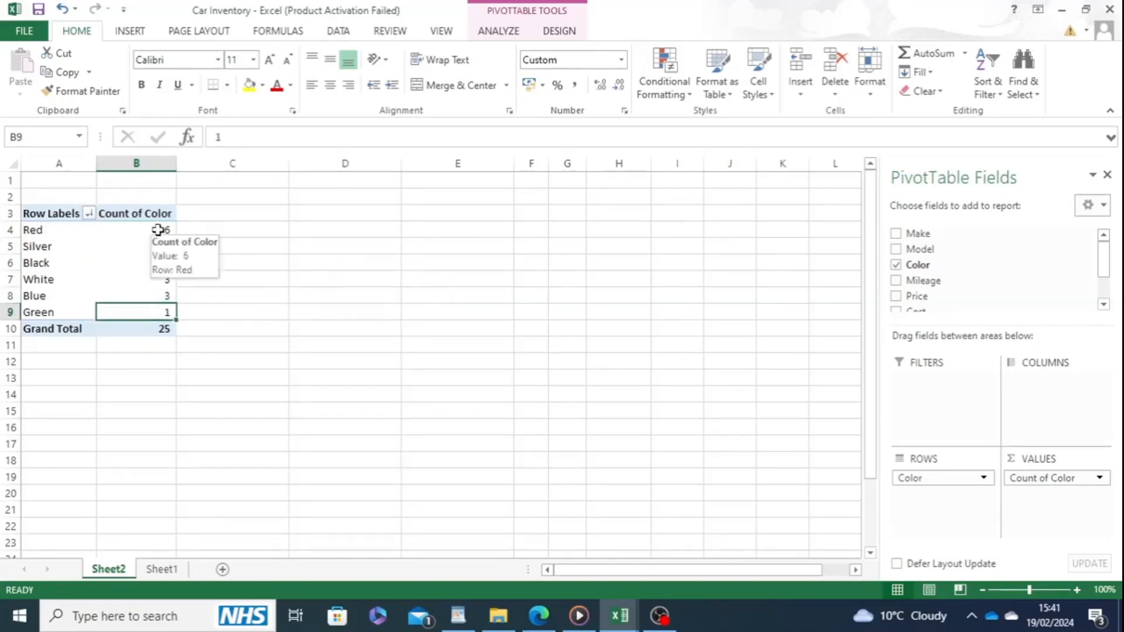
{"action": "left_click", "coordinate": [60, 246]}
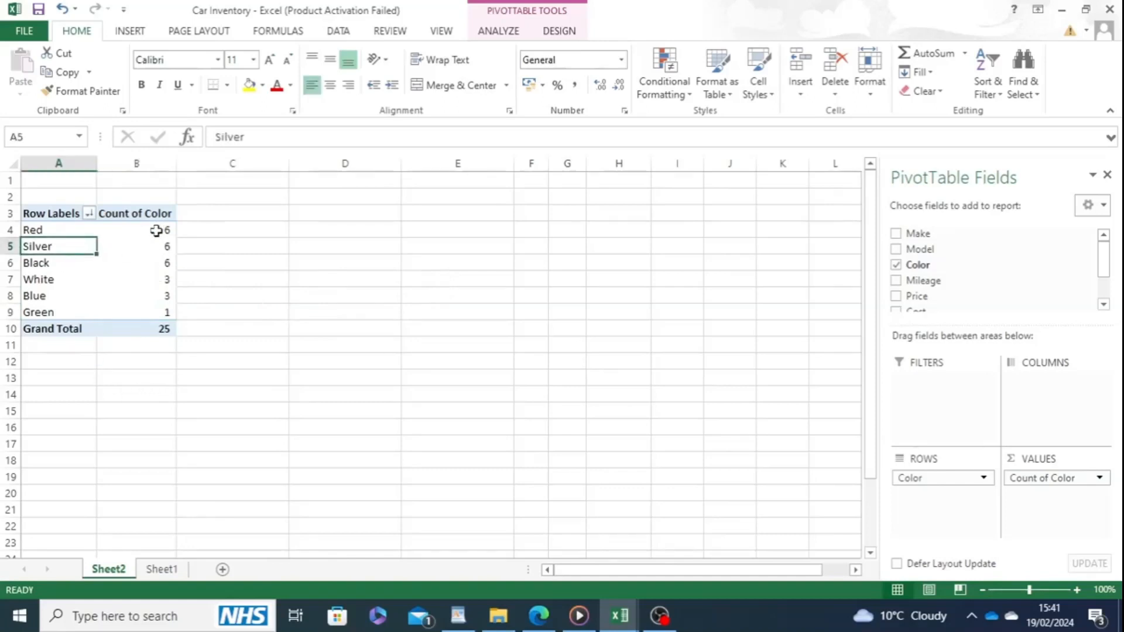
{"action": "left_click_drag", "start_coordinate": [156, 230], "coordinate": [156, 326]}
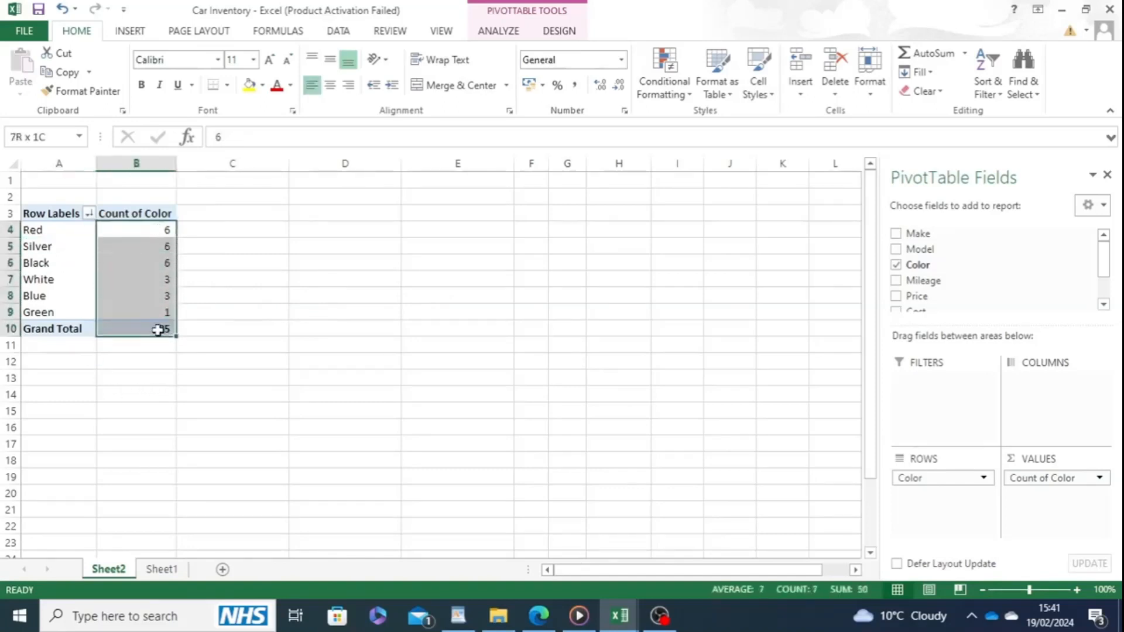
{"action": "left_click", "coordinate": [147, 234]}
Step: Examine the Show Values As calculation options for Count of Color without applying any
{"action": "right_click", "coordinate": [149, 246]}
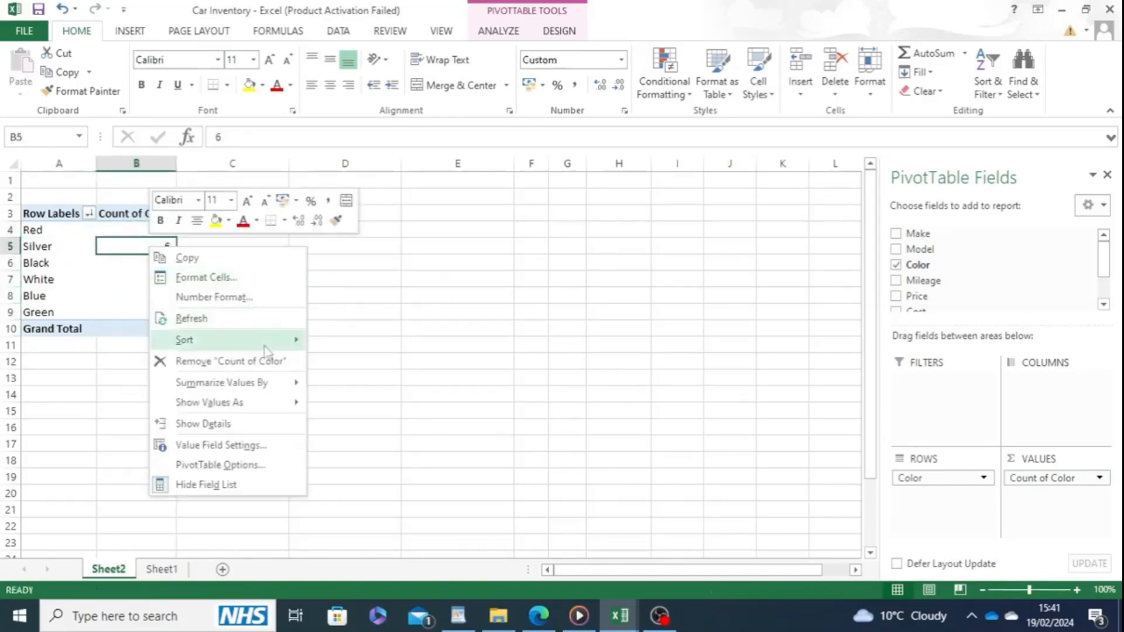
{"action": "mouse_move", "coordinate": [223, 409]}
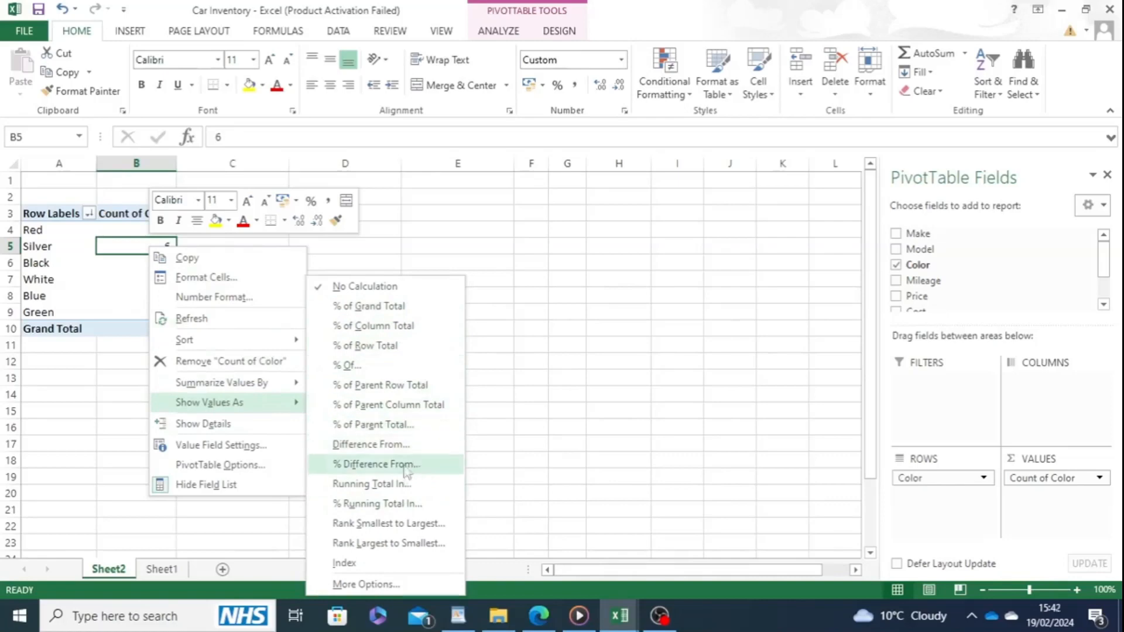
{"action": "left_click", "coordinate": [442, 258]}
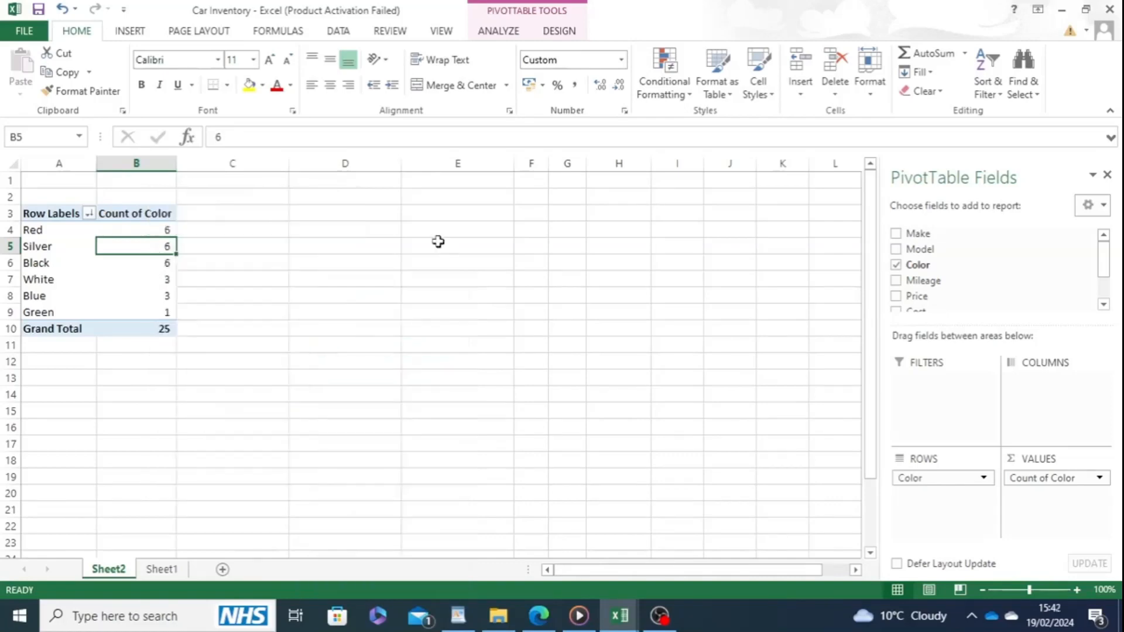
{"action": "left_click", "coordinate": [48, 249]}
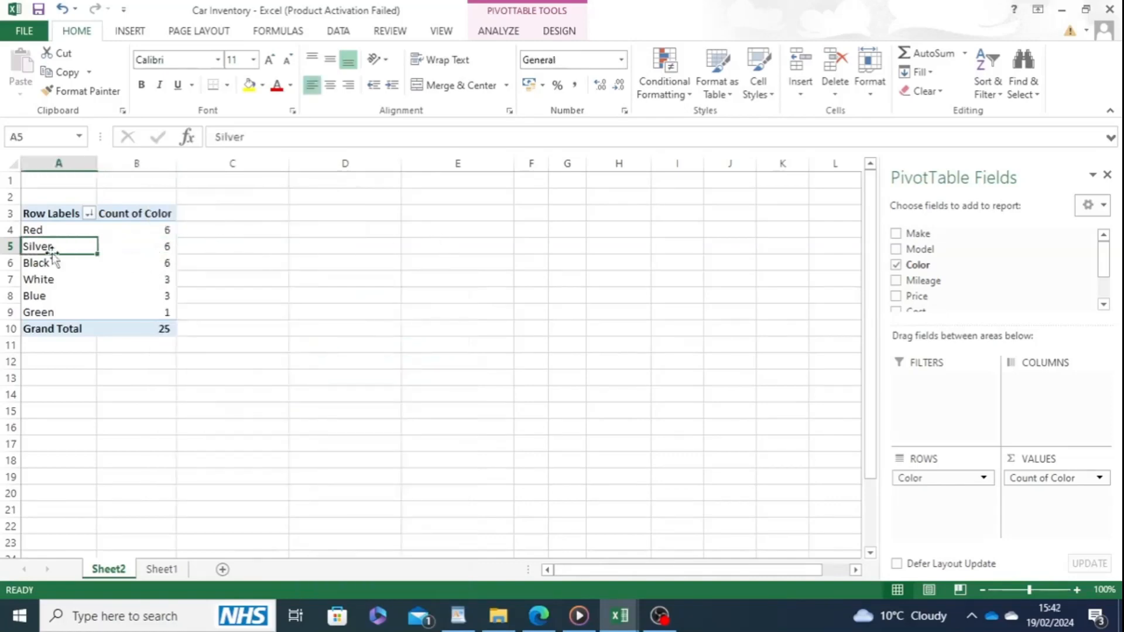
Step: Show the Count of Color values as % of Column Total
{"action": "left_click", "coordinate": [161, 246]}
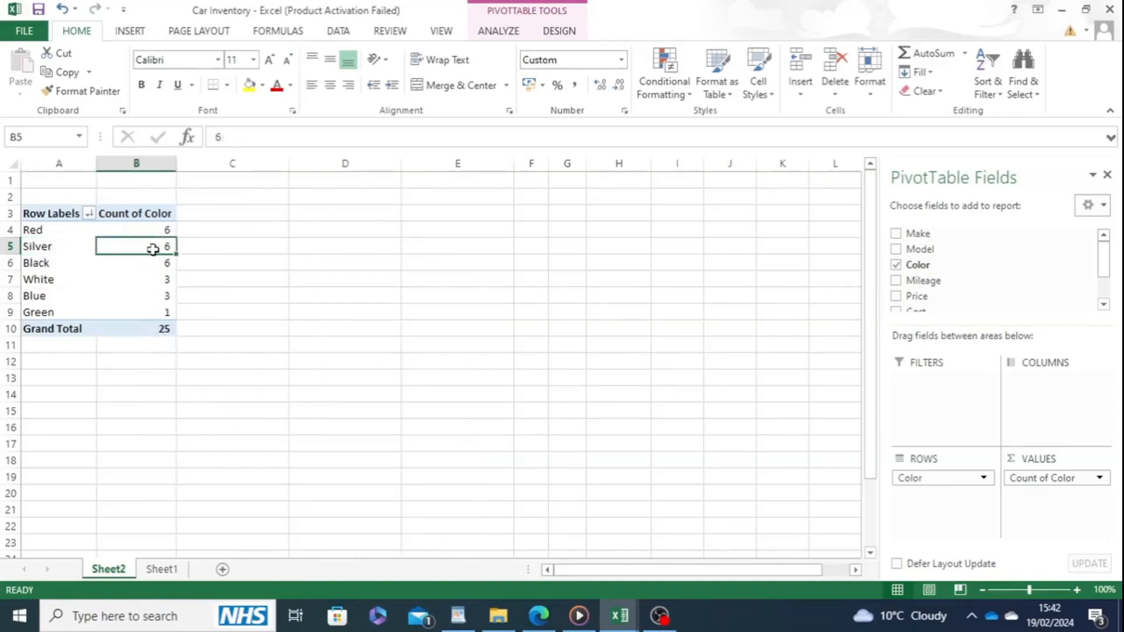
{"action": "left_click", "coordinate": [158, 328]}
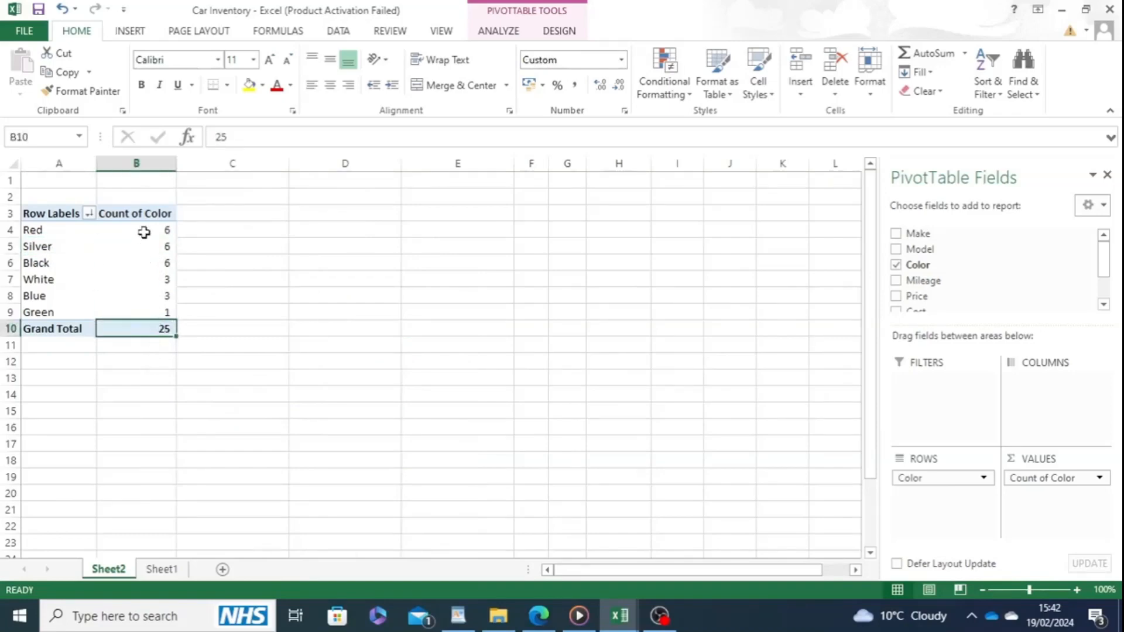
{"action": "right_click", "coordinate": [144, 232]}
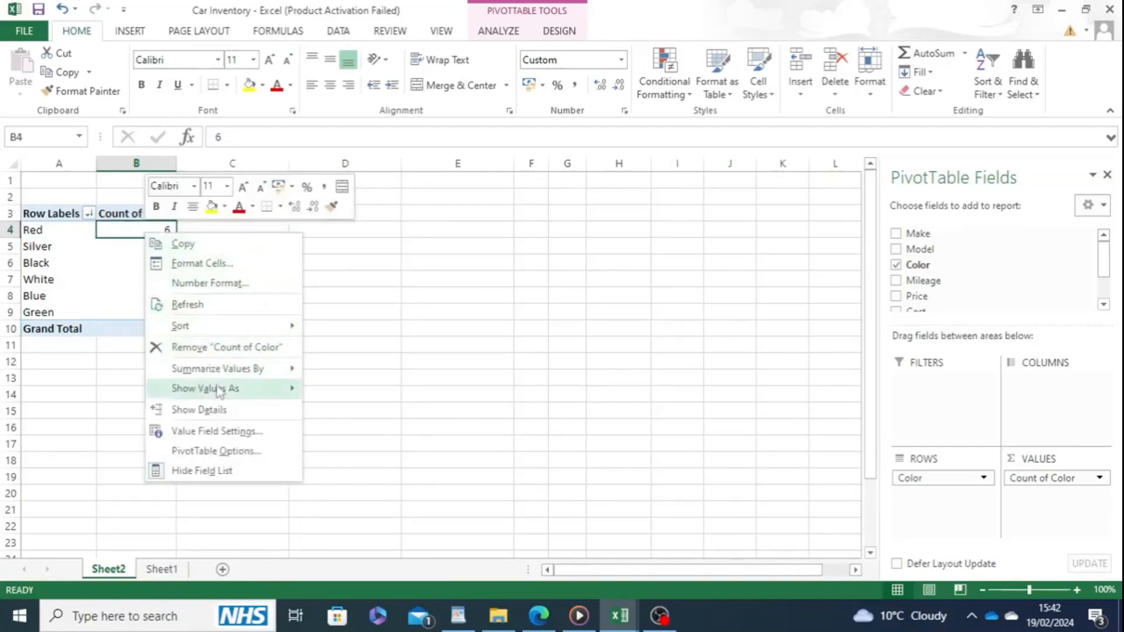
{"action": "mouse_move", "coordinate": [221, 389]}
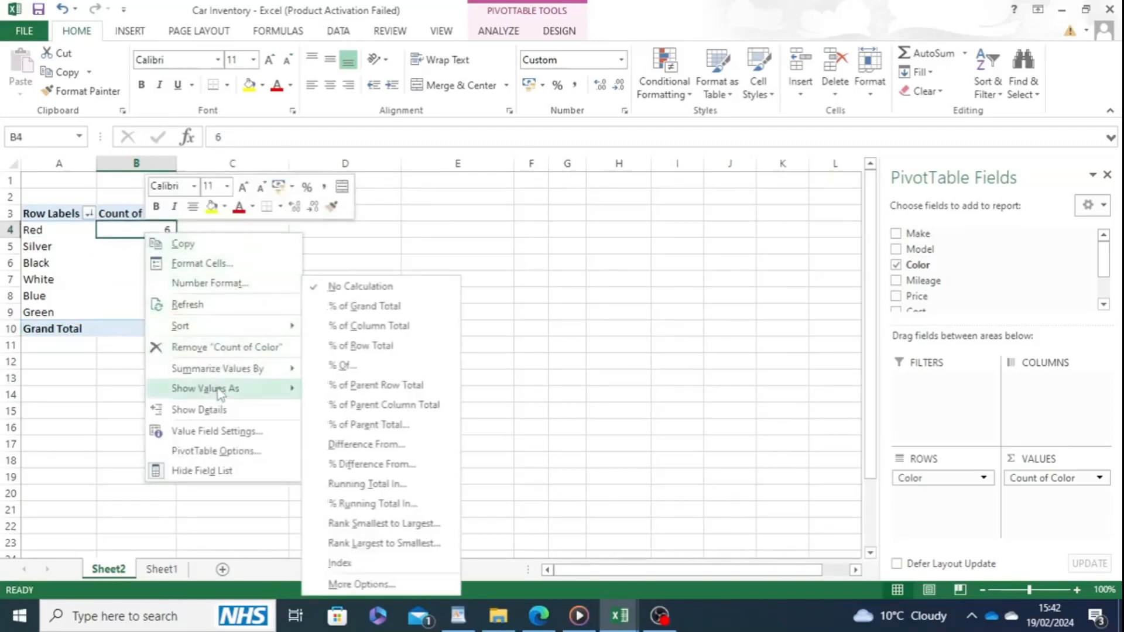
{"action": "left_click", "coordinate": [418, 339]}
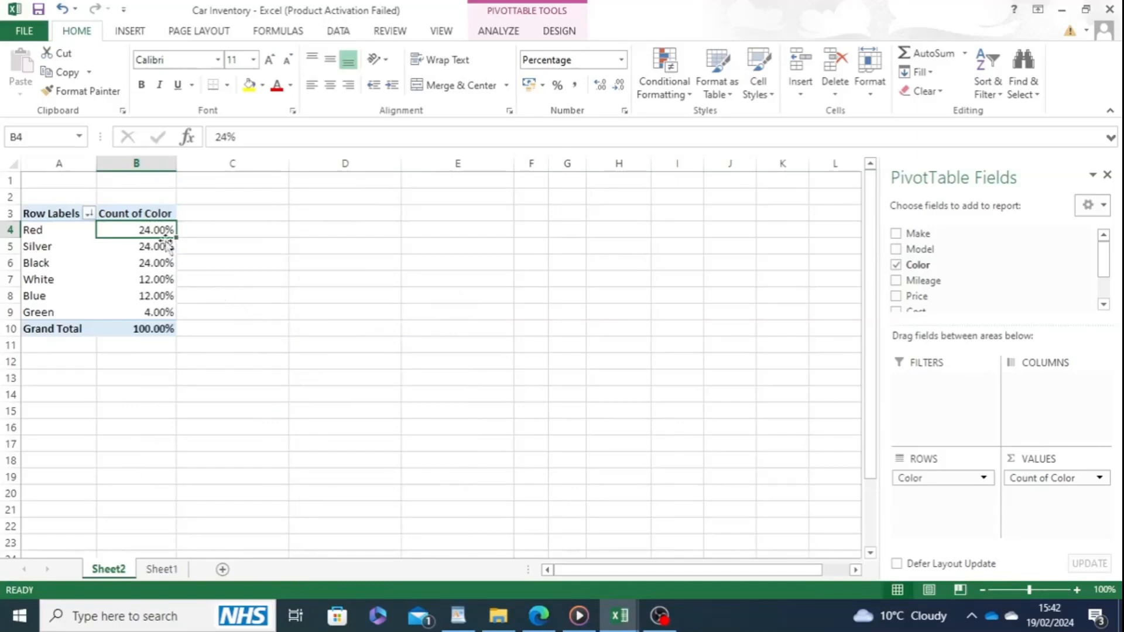
Step: Review the percentage shares of the individual colors against the grand total
{"action": "left_click", "coordinate": [61, 247]}
{"action": "left_click", "coordinate": [158, 246]}
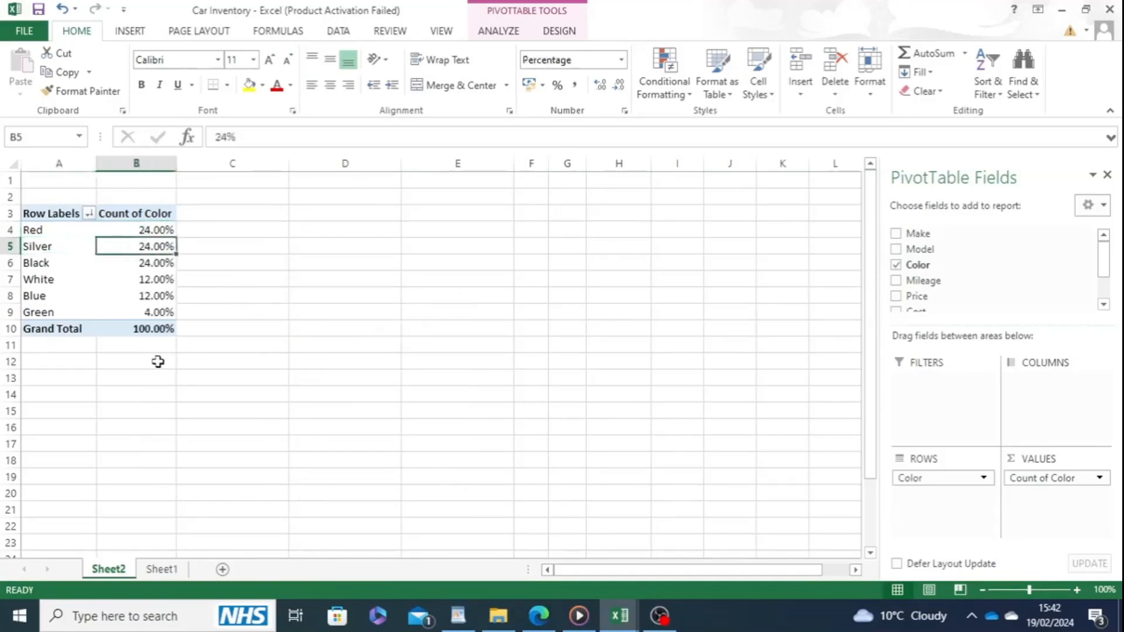
{"action": "left_click_drag", "start_coordinate": [165, 339], "coordinate": [167, 332]}
{"action": "left_click", "coordinate": [152, 328]}
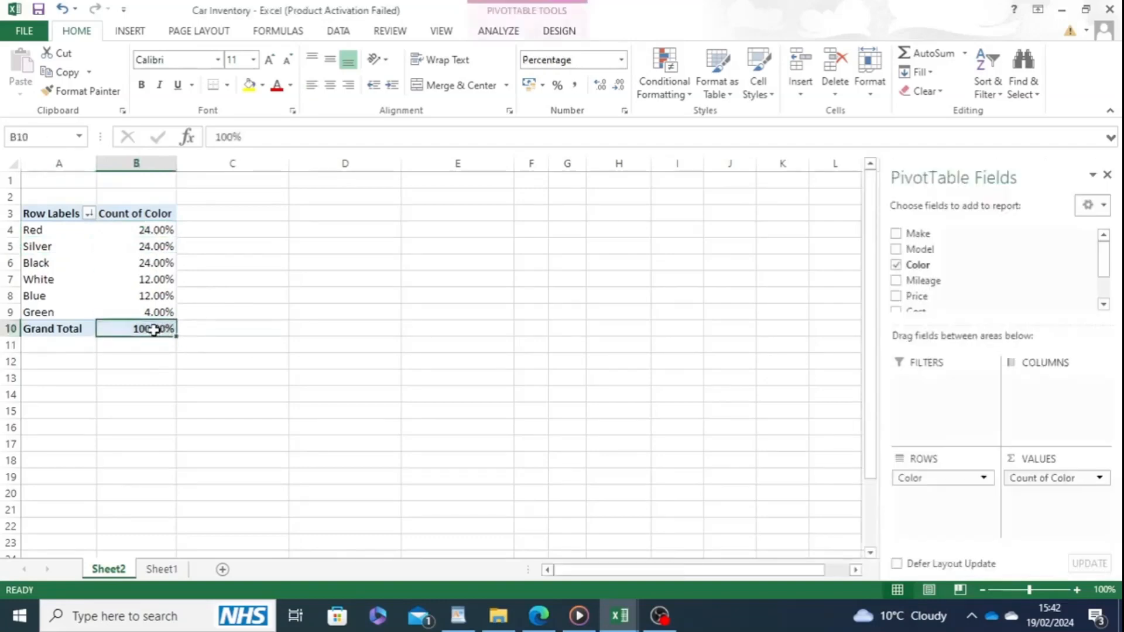
{"action": "left_click_drag", "start_coordinate": [42, 262], "coordinate": [153, 268]}
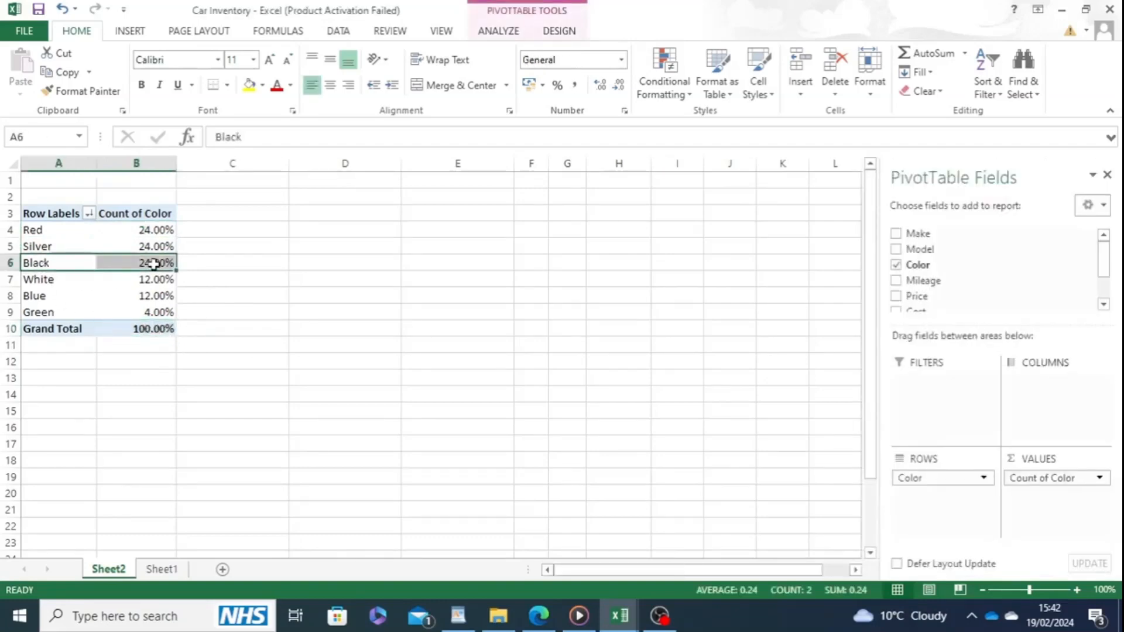
{"action": "left_click", "coordinate": [152, 328]}
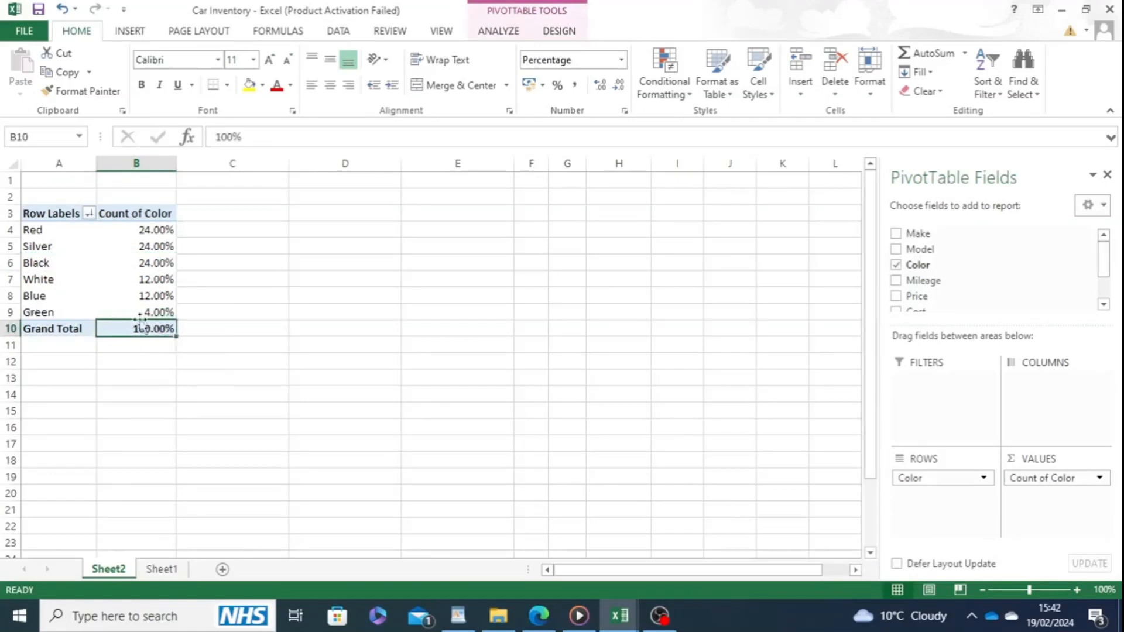
{"action": "left_click", "coordinate": [157, 277]}
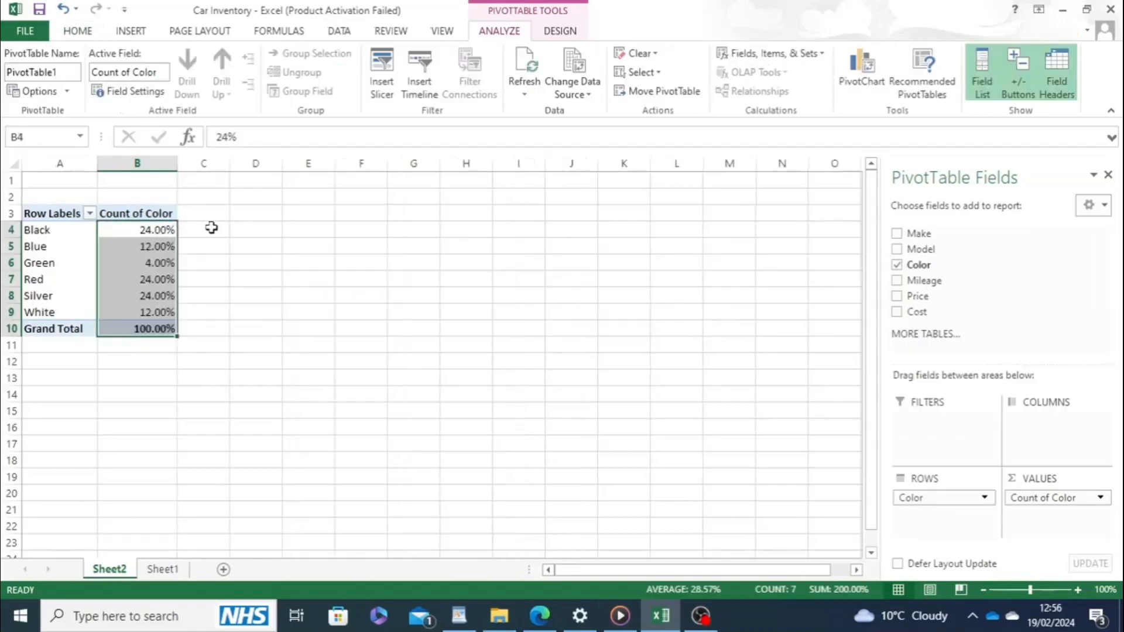
Step: Set Show Values As for Count of Color to No Calculation
{"action": "right_click", "coordinate": [163, 228]}
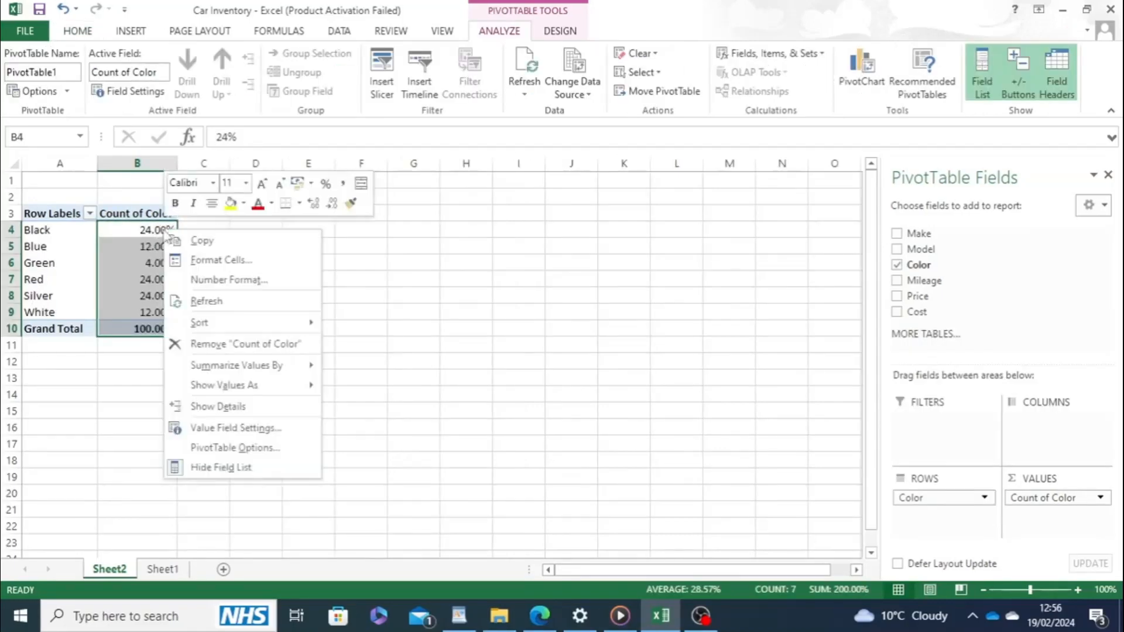
{"action": "mouse_move", "coordinate": [285, 391]}
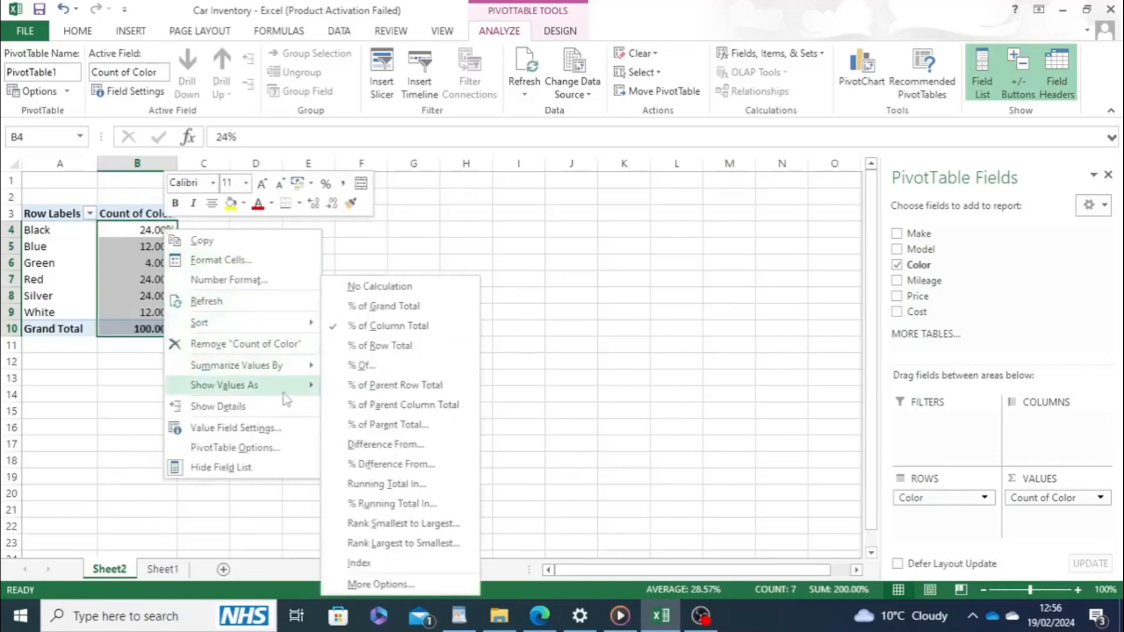
{"action": "left_click", "coordinate": [409, 286]}
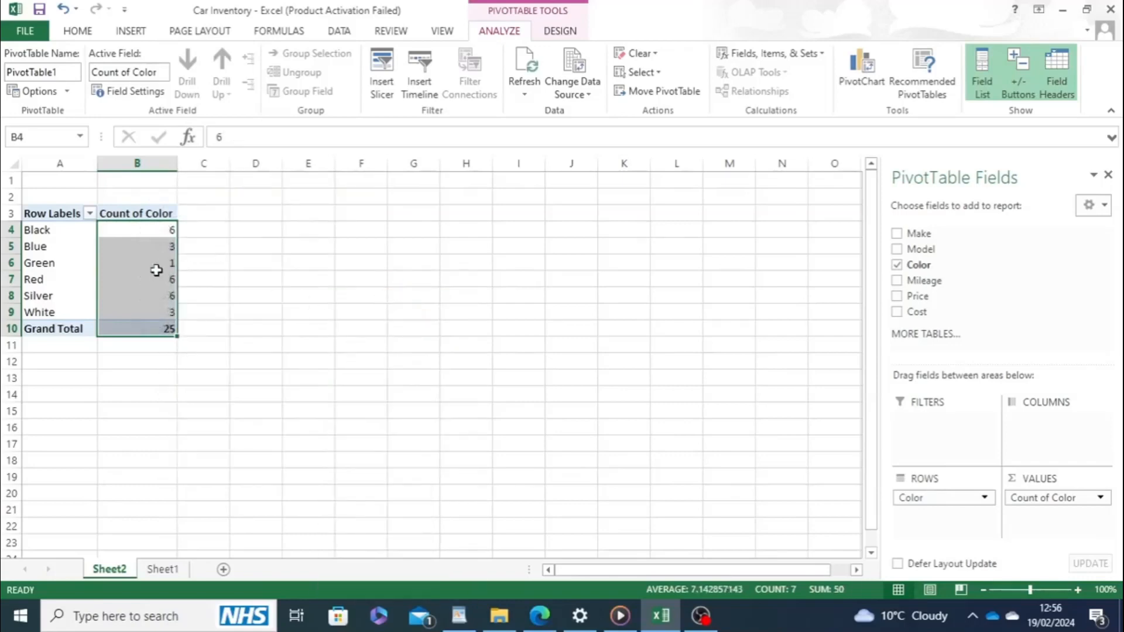
Step: Insert a Clustered Column PivotChart of the color counts after previewing other chart types, and place it beside the PivotTable near the top rows
{"action": "left_click", "coordinate": [75, 230]}
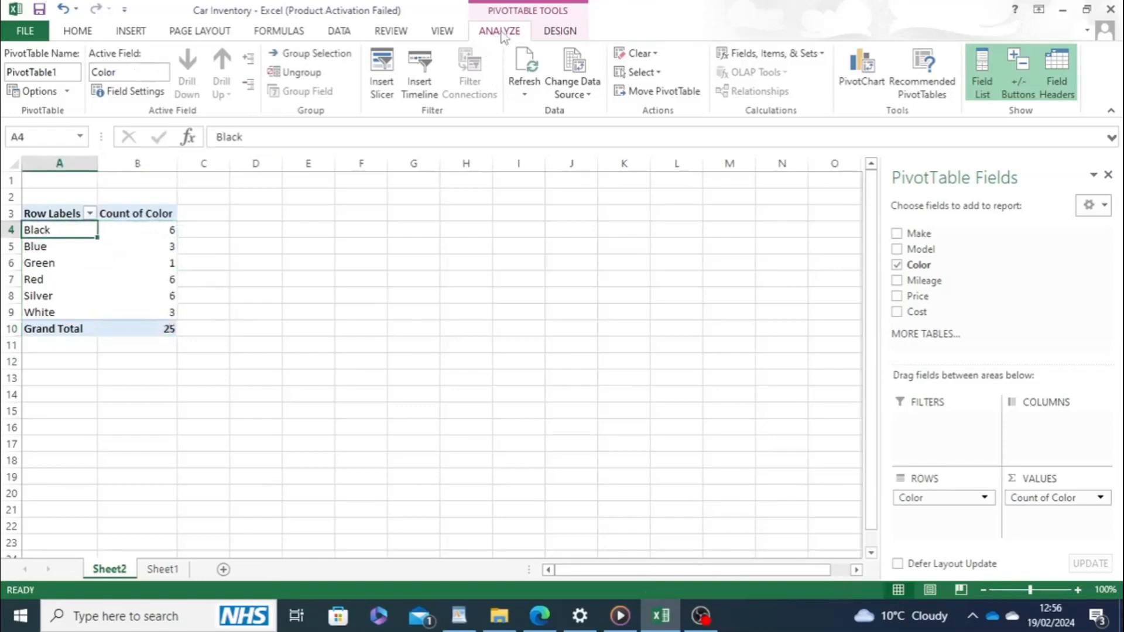
{"action": "left_click", "coordinate": [864, 101]}
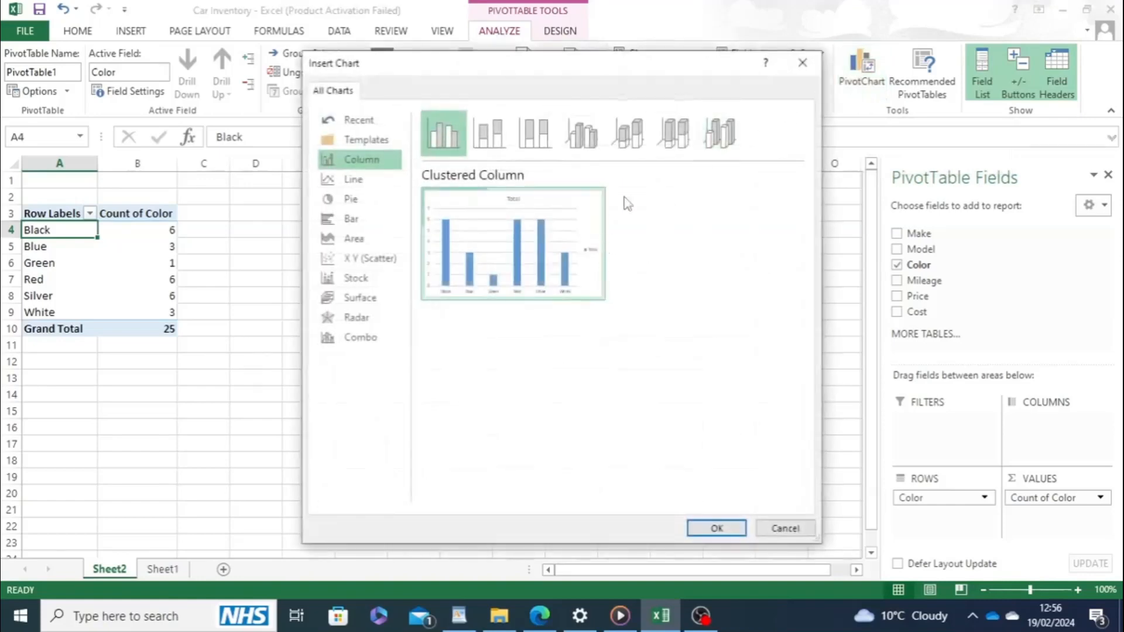
{"action": "mouse_move", "coordinate": [448, 249]}
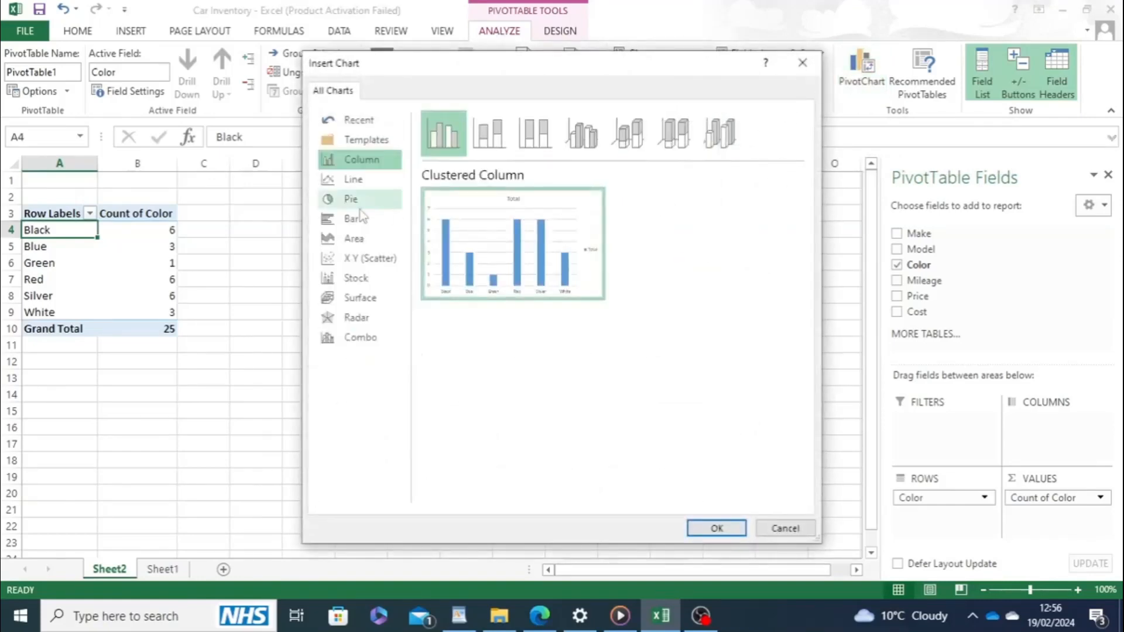
{"action": "left_click", "coordinate": [351, 179]}
{"action": "left_click", "coordinate": [351, 200]}
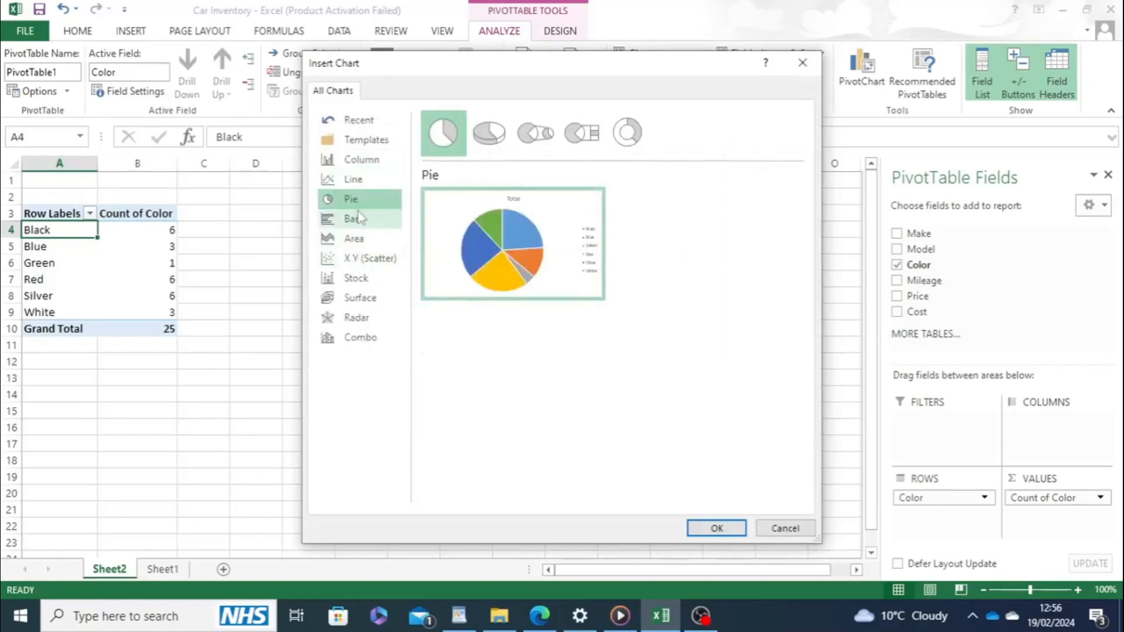
{"action": "left_click", "coordinate": [358, 221]}
{"action": "left_click", "coordinate": [356, 238]}
{"action": "left_click", "coordinate": [360, 160]}
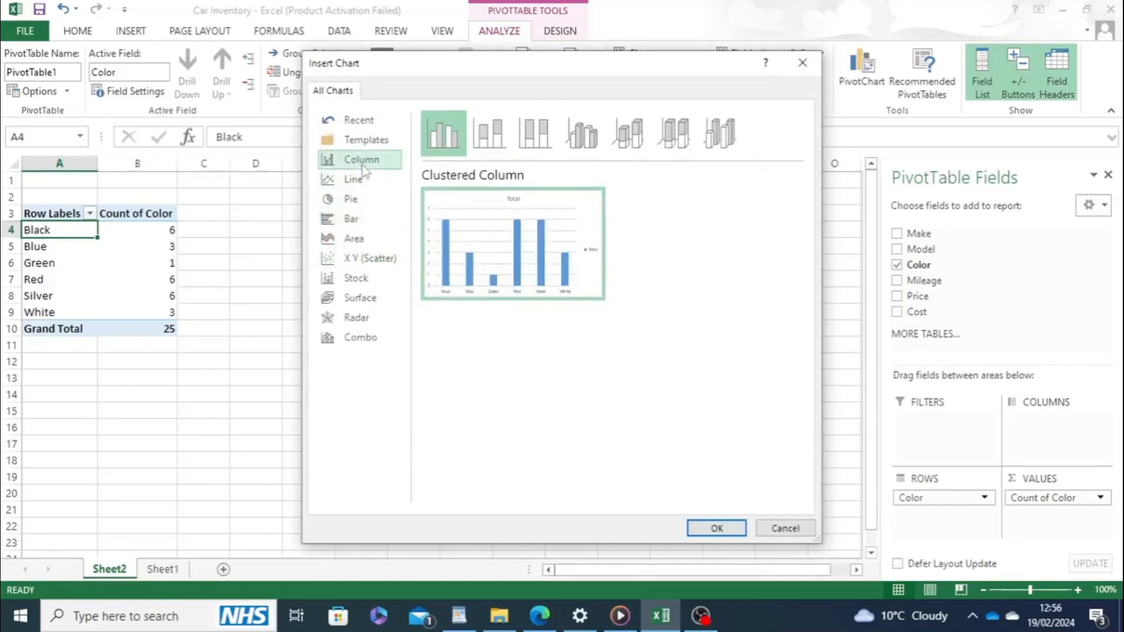
{"action": "left_click", "coordinate": [726, 528]}
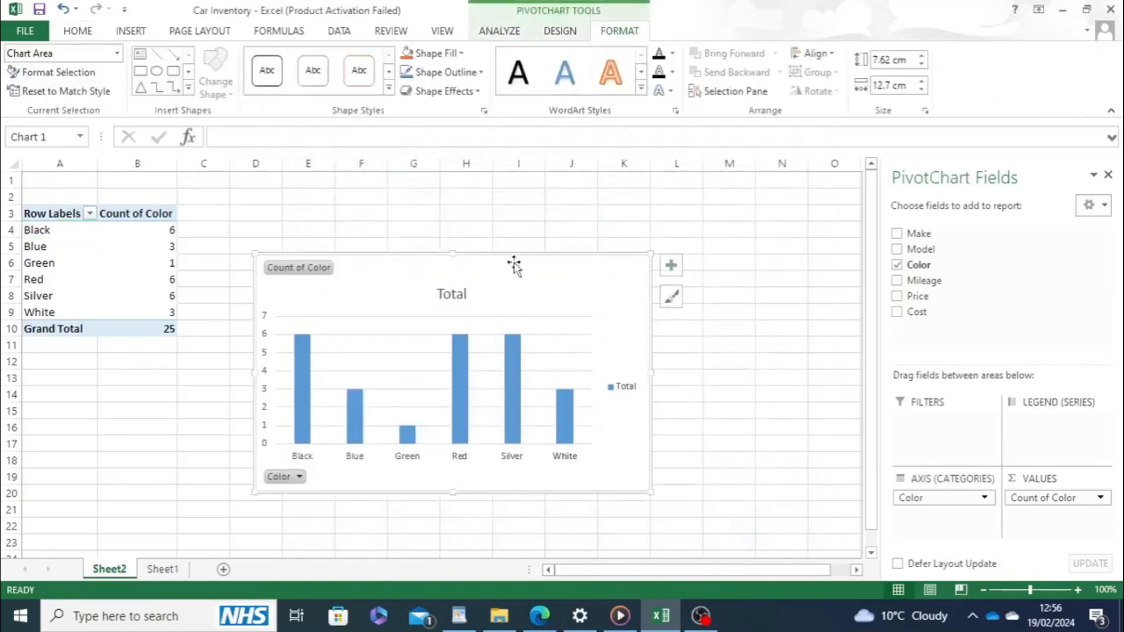
{"action": "left_click_drag", "start_coordinate": [481, 208], "coordinate": [459, 197]}
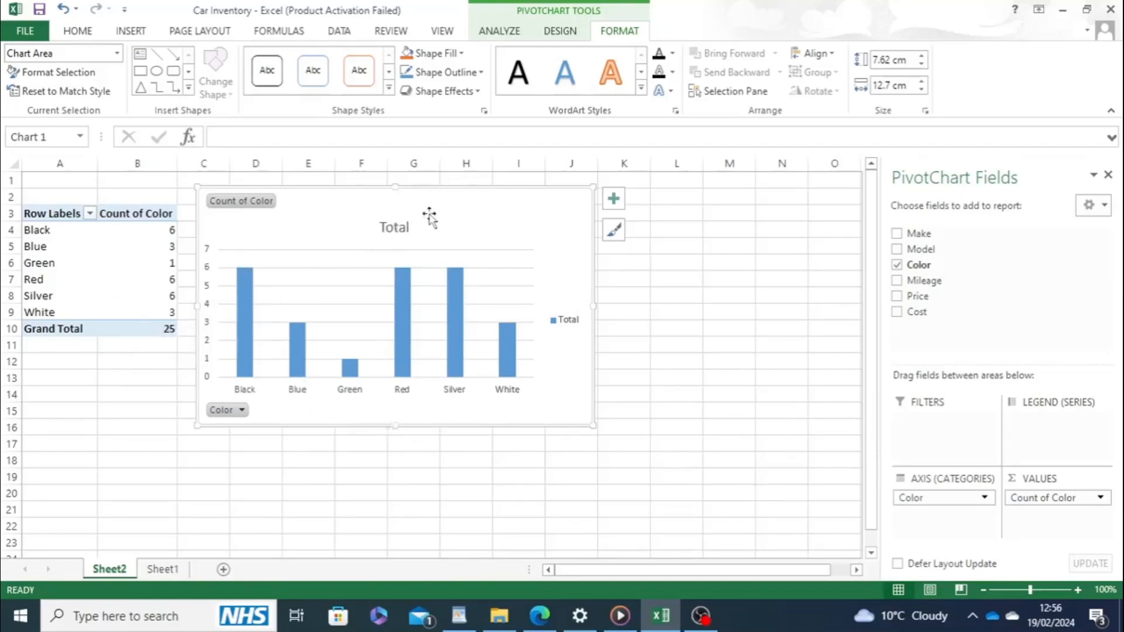
{"action": "left_click_drag", "start_coordinate": [458, 200], "coordinate": [549, 197]}
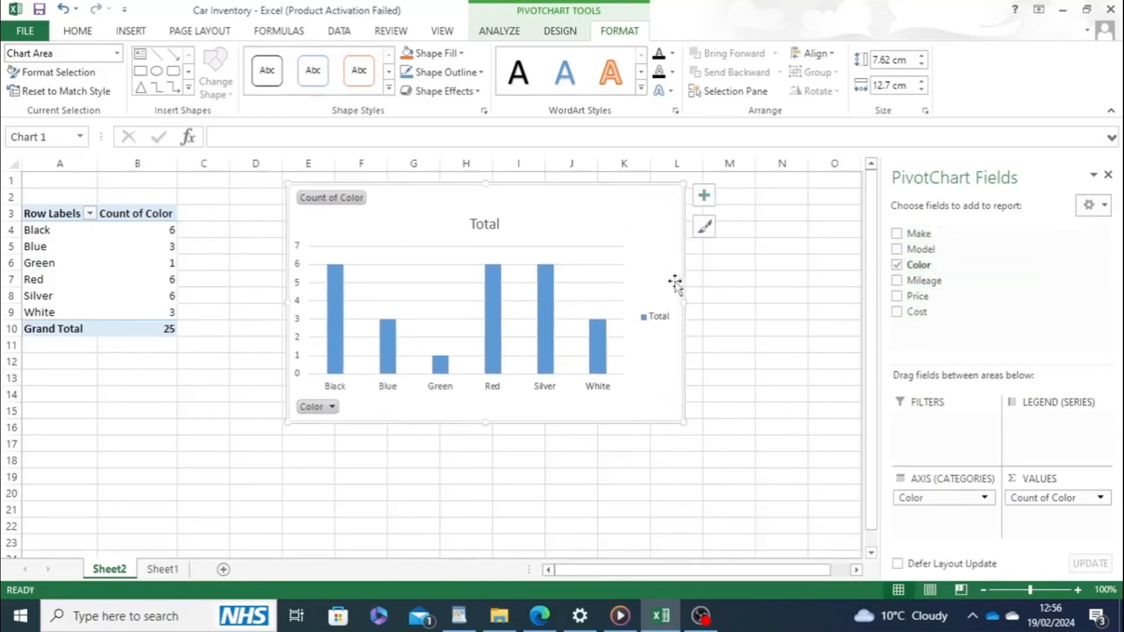
Step: Add the Make field to the PivotChart's axis categories above Color and look through the grouped rows
{"action": "left_click_drag", "start_coordinate": [942, 234], "coordinate": [949, 495]}
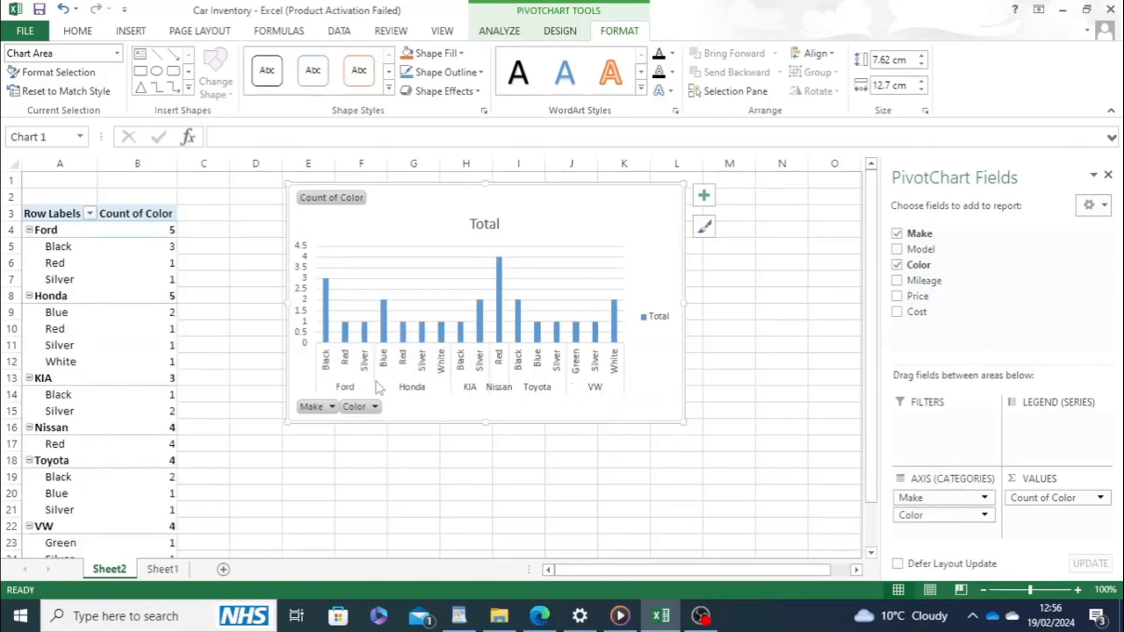
{"action": "scroll", "coordinate": [189, 349], "scroll_direction": "down", "scroll_amount": 3}
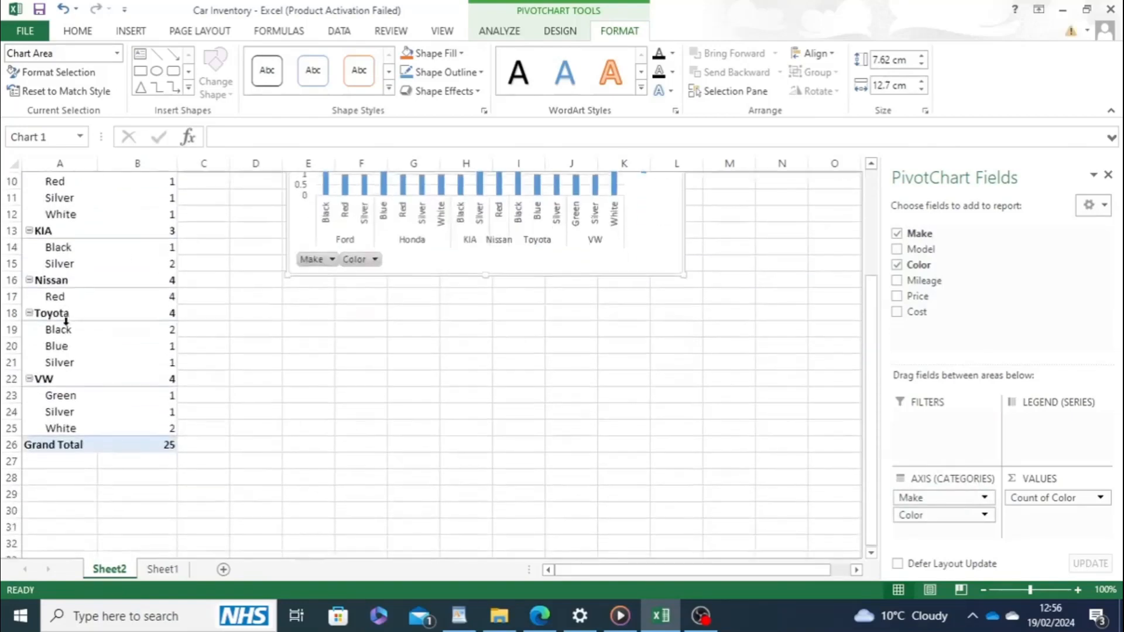
{"action": "scroll", "coordinate": [288, 326], "scroll_direction": "up", "scroll_amount": 3}
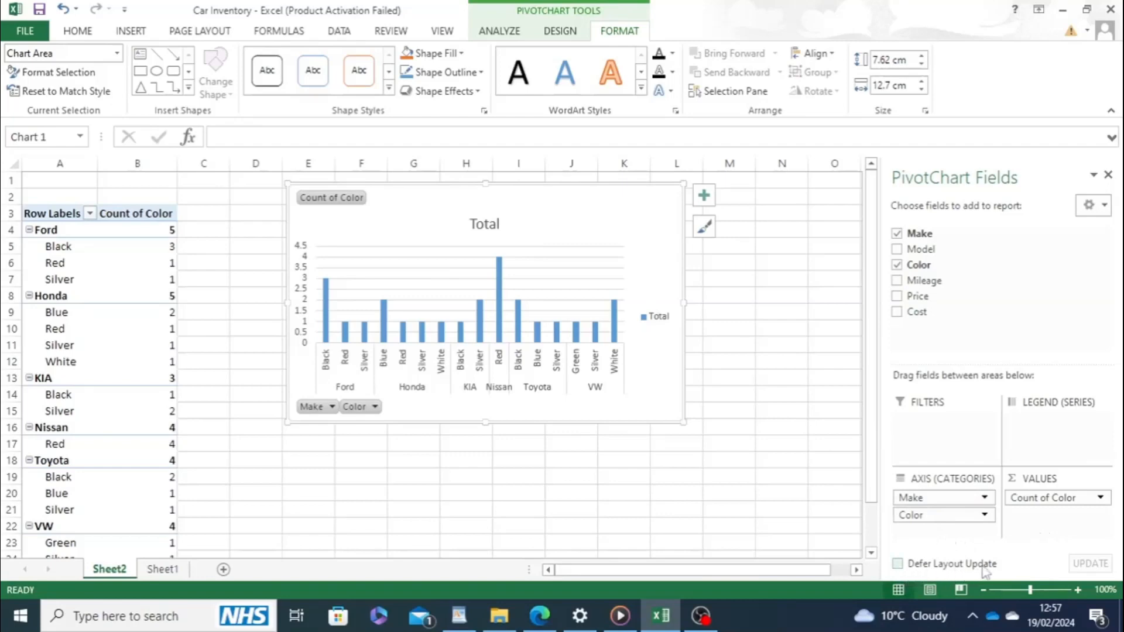
Step: Turn on Defer Layout Update, add Model below Color in the axis categories, and update the layout
{"action": "left_click", "coordinate": [897, 564]}
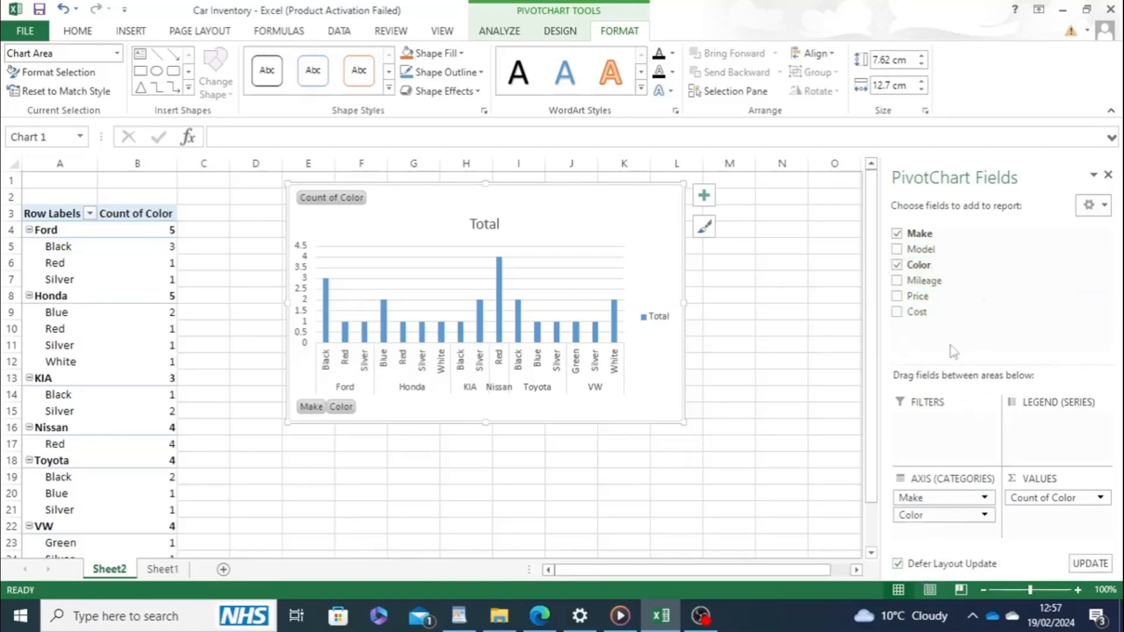
{"action": "left_click_drag", "start_coordinate": [924, 250], "coordinate": [954, 531]}
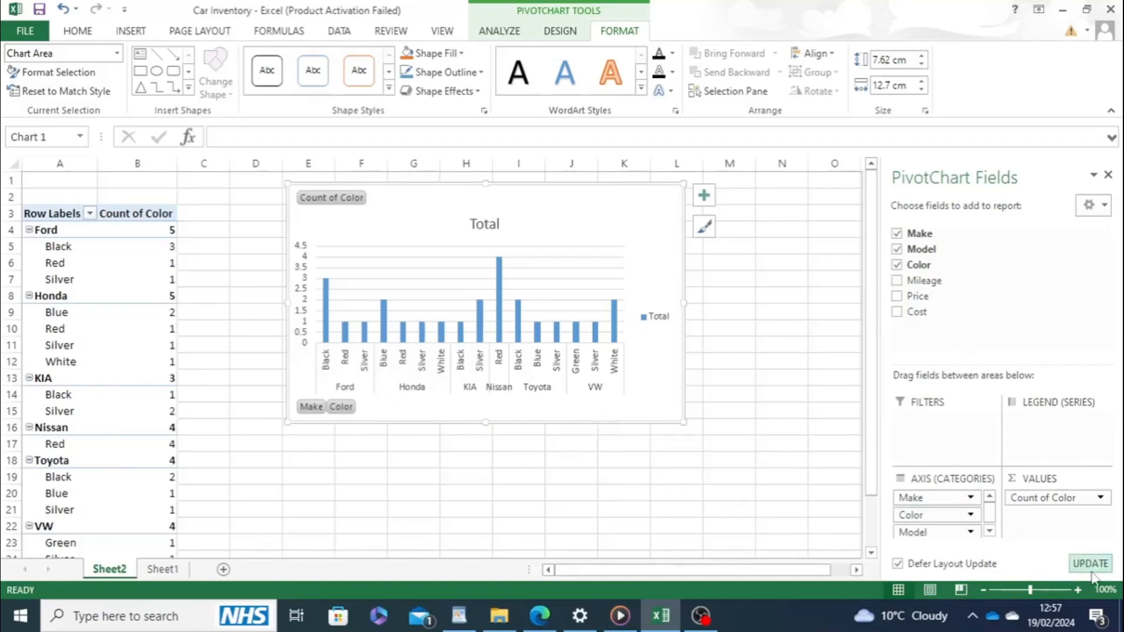
{"action": "left_click", "coordinate": [1091, 572]}
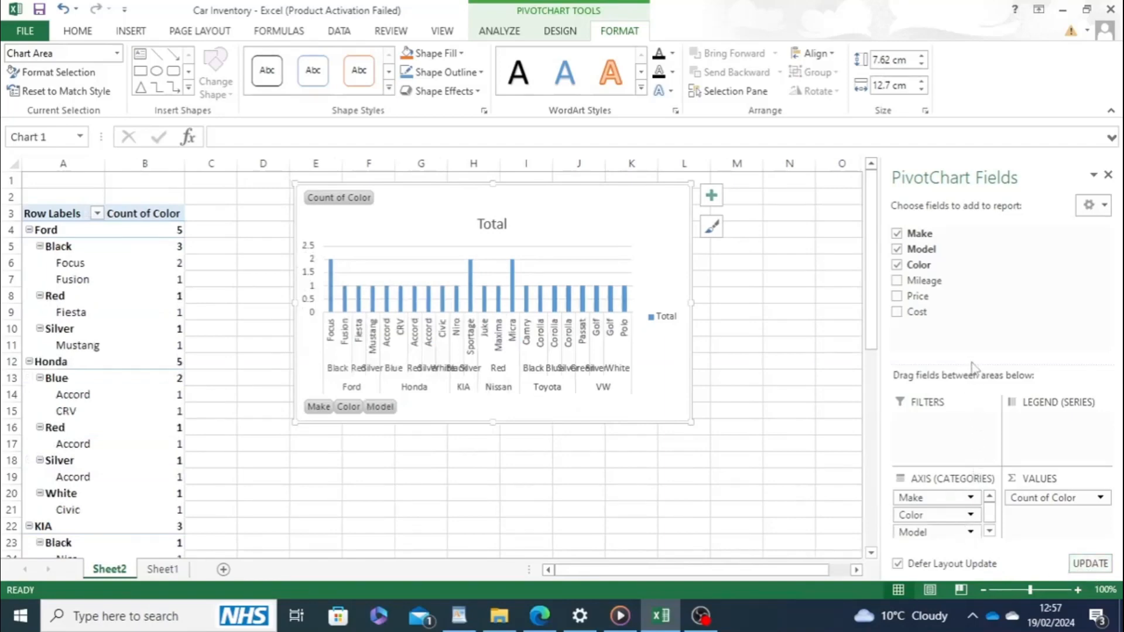
Step: Remove Color from the axis categories, leaving Make and Model, and update the layout
{"action": "left_click_drag", "start_coordinate": [973, 363], "coordinate": [973, 326]}
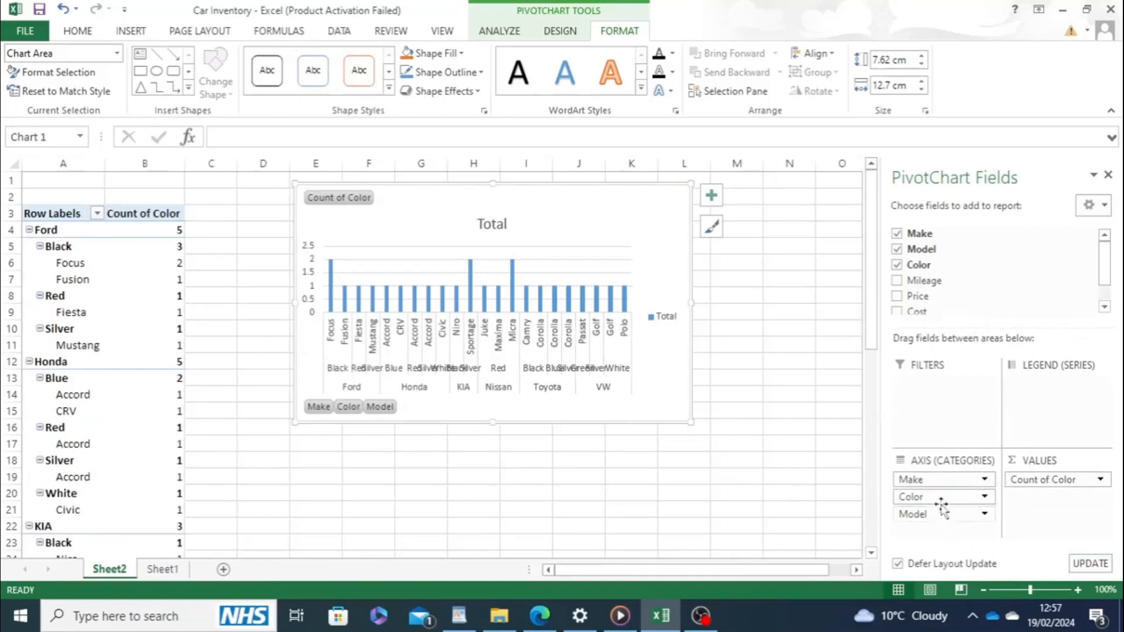
{"action": "left_click_drag", "start_coordinate": [937, 495], "coordinate": [731, 497]}
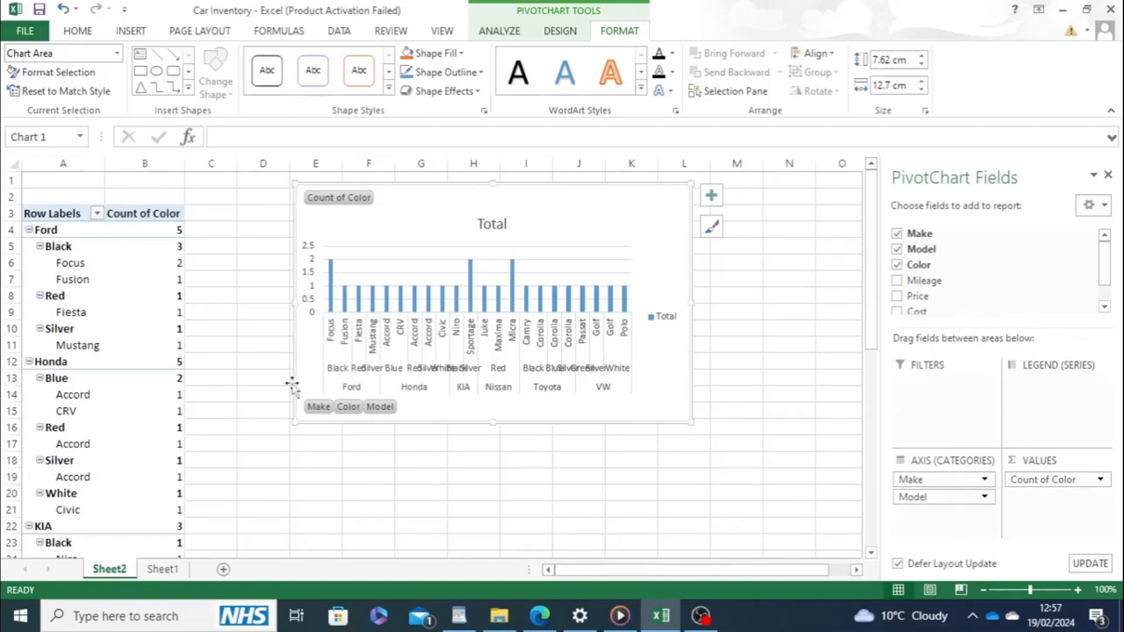
{"action": "left_click", "coordinate": [1092, 564]}
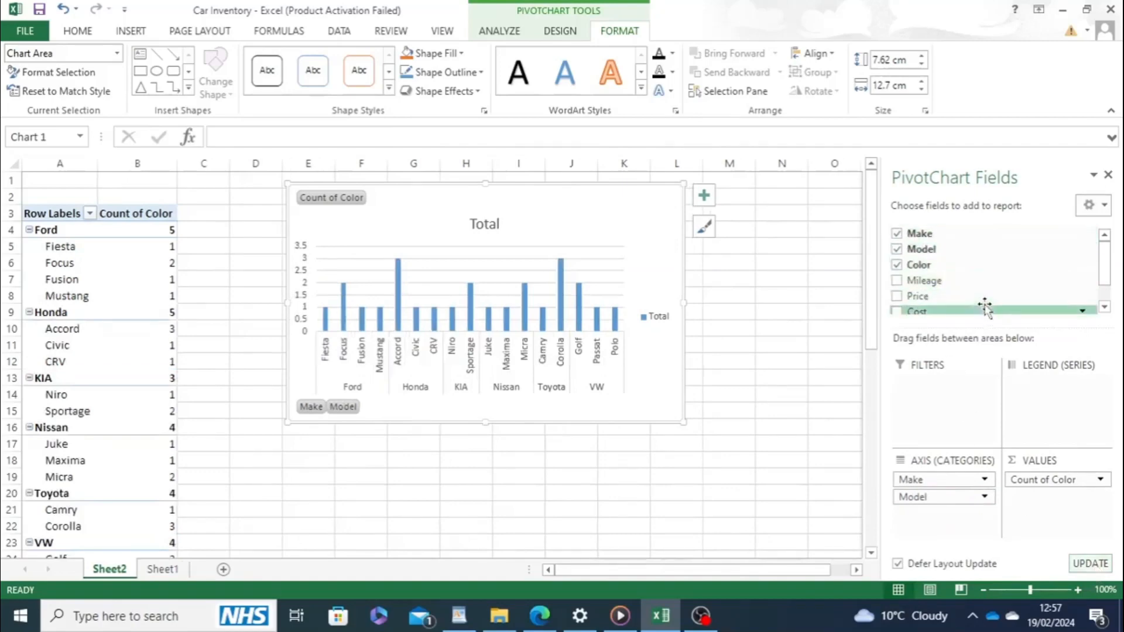
Step: Examine the car inventory source data on Sheet1 past its last row and return to the PivotChart on Sheet2
{"action": "left_click", "coordinate": [162, 569]}
{"action": "scroll", "coordinate": [256, 327], "scroll_direction": "down", "scroll_amount": 2}
{"action": "scroll", "coordinate": [256, 334], "scroll_direction": "down", "scroll_amount": 9}
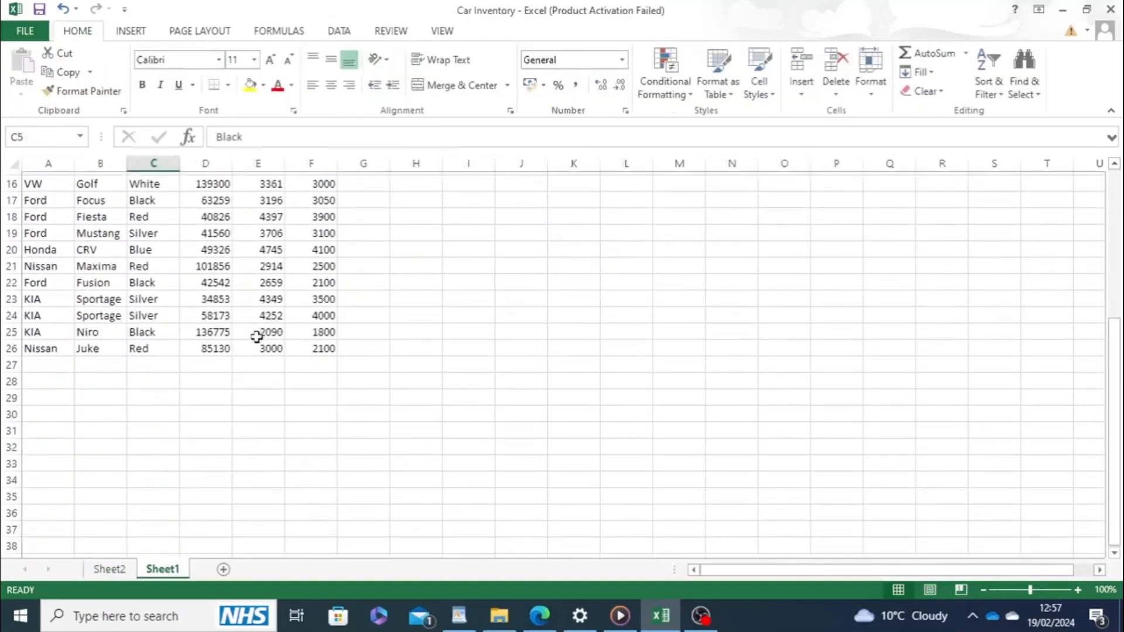
{"action": "scroll", "coordinate": [256, 344], "scroll_direction": "up", "scroll_amount": 5}
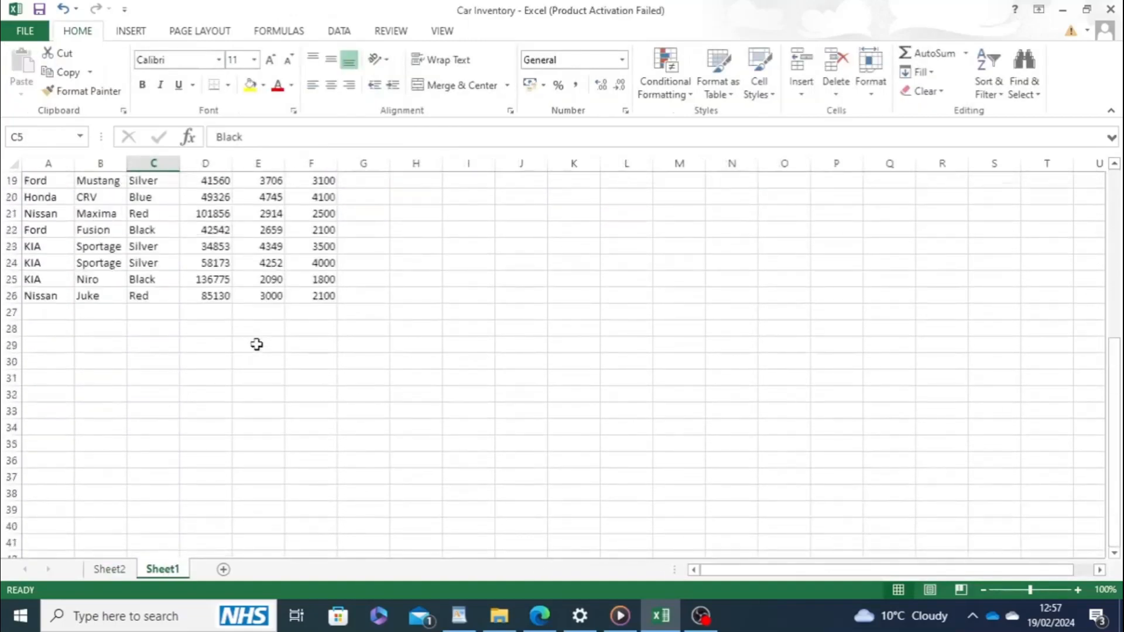
{"action": "left_click_drag", "start_coordinate": [1113, 384], "coordinate": [1113, 384]}
{"action": "left_click", "coordinate": [1114, 553]}
{"action": "left_click_drag", "start_coordinate": [1116, 554], "coordinate": [1115, 554]}
{"action": "scroll", "coordinate": [444, 419], "scroll_direction": "up", "scroll_amount": 18}
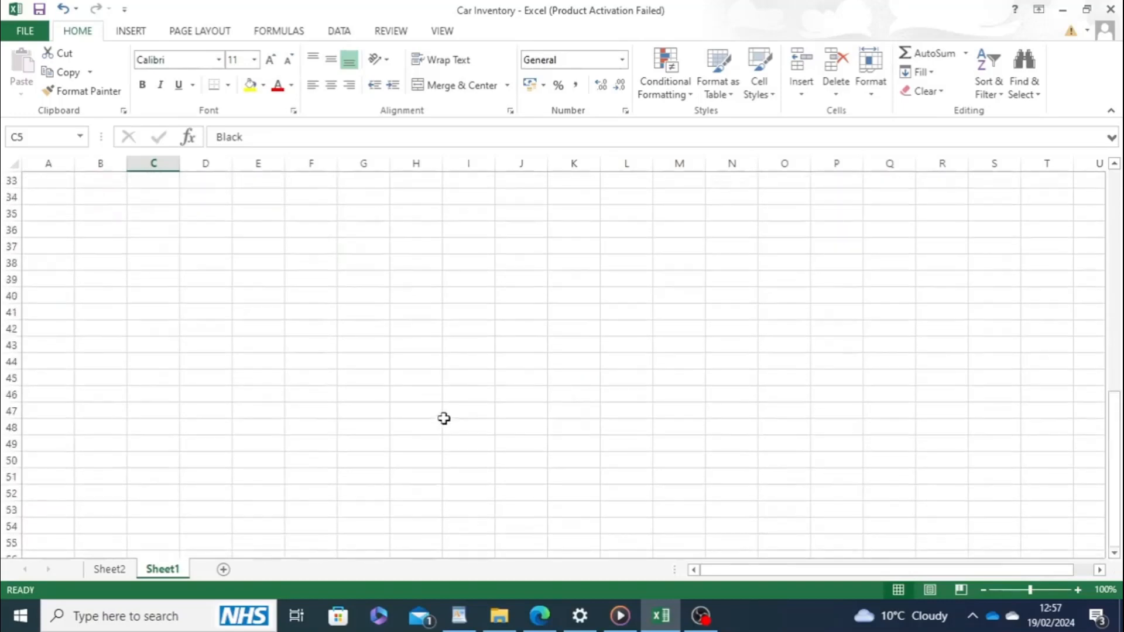
{"action": "left_click", "coordinate": [109, 569]}
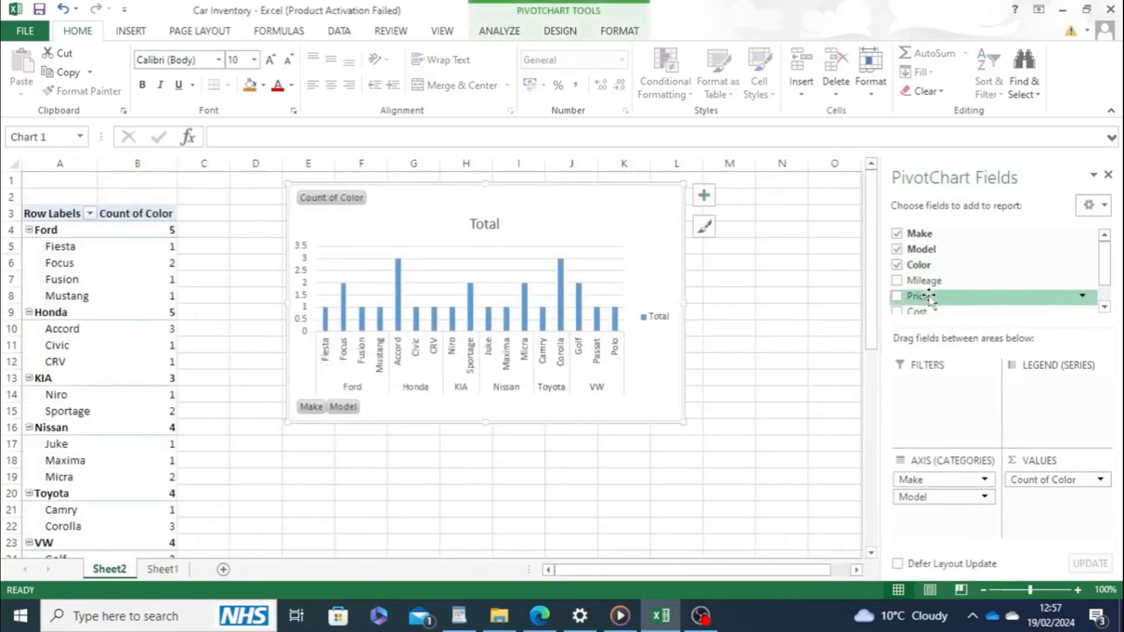
Step: Try Price as the PivotChart's legend series and remove it again
{"action": "left_click_drag", "start_coordinate": [930, 299], "coordinate": [1035, 427]}
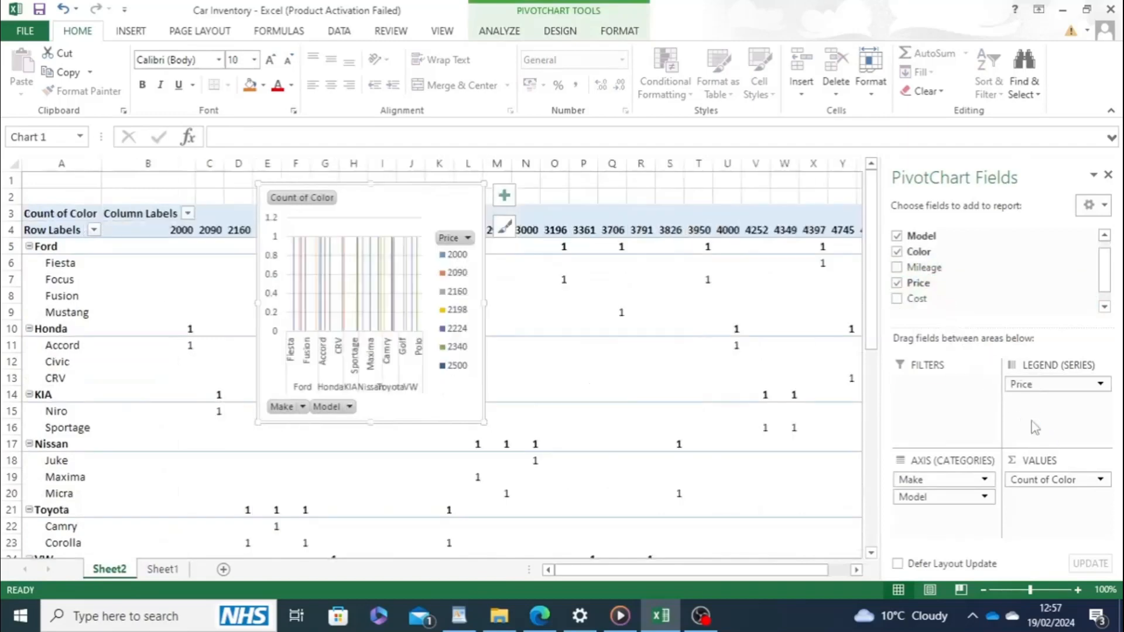
{"action": "left_click_drag", "start_coordinate": [1037, 387], "coordinate": [799, 388]}
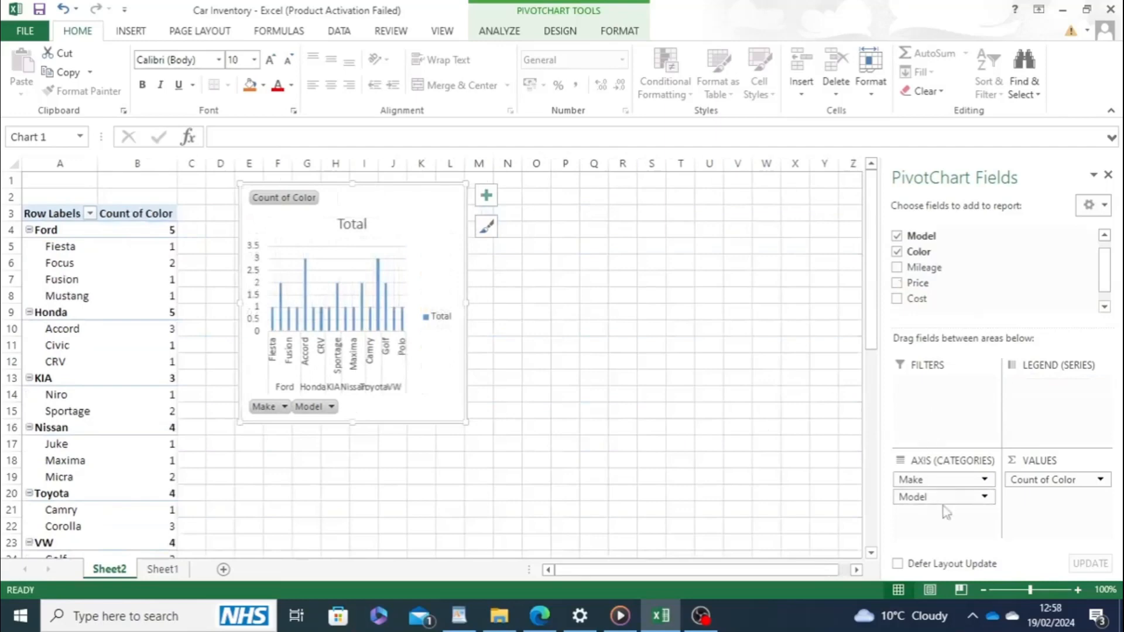